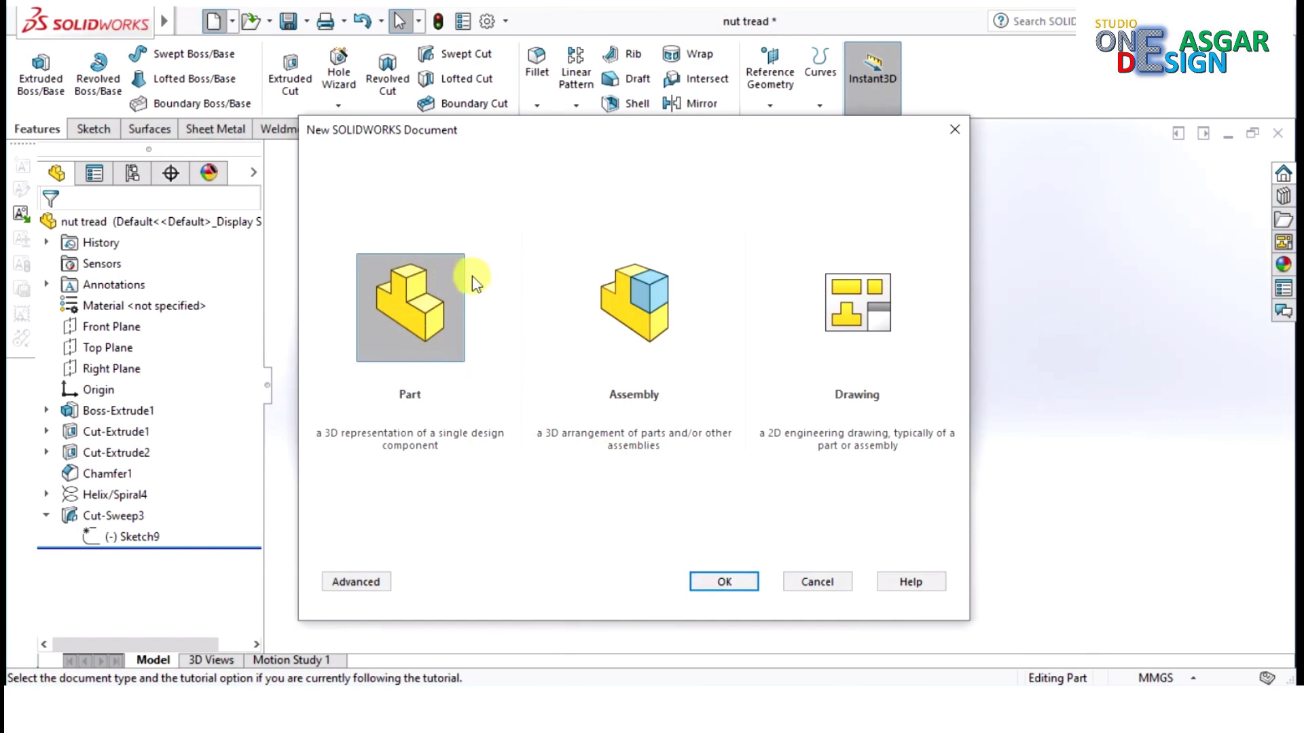
Create a new part document, select the Right Plane and view it face-on.
left_click(736, 582)
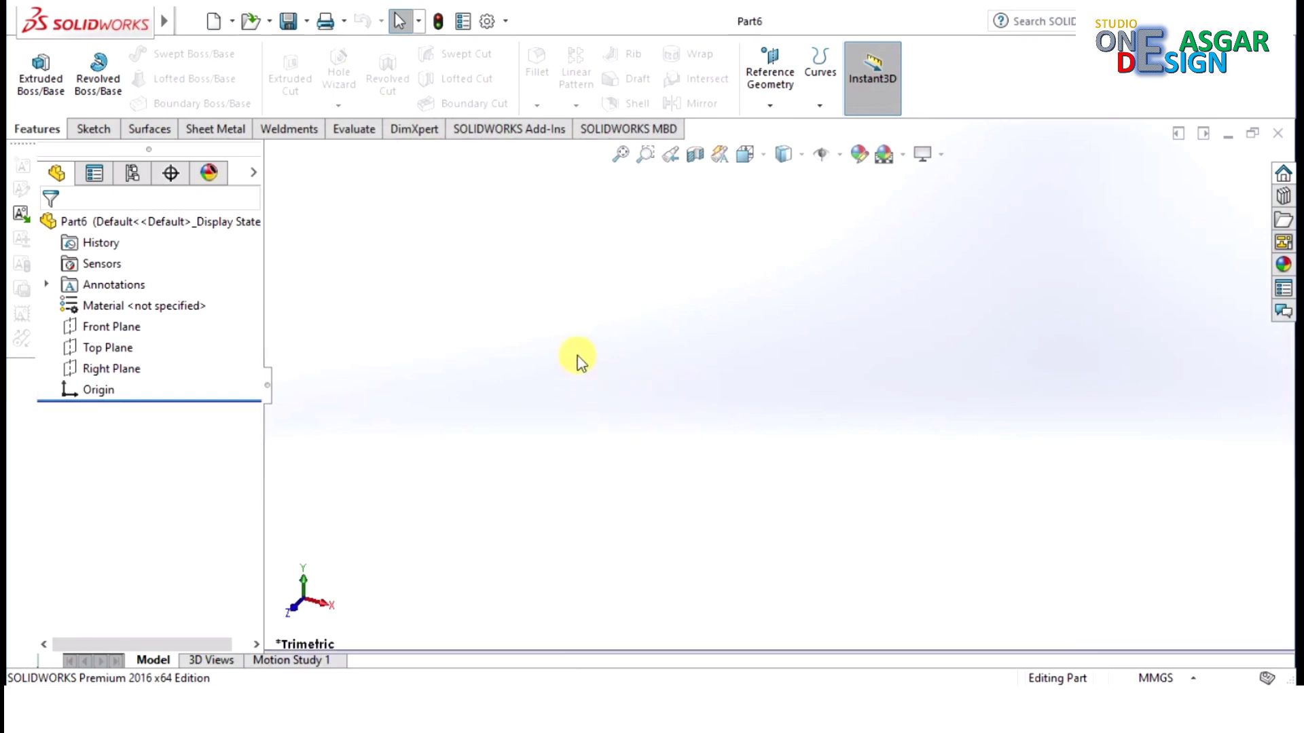
left_click(96, 129)
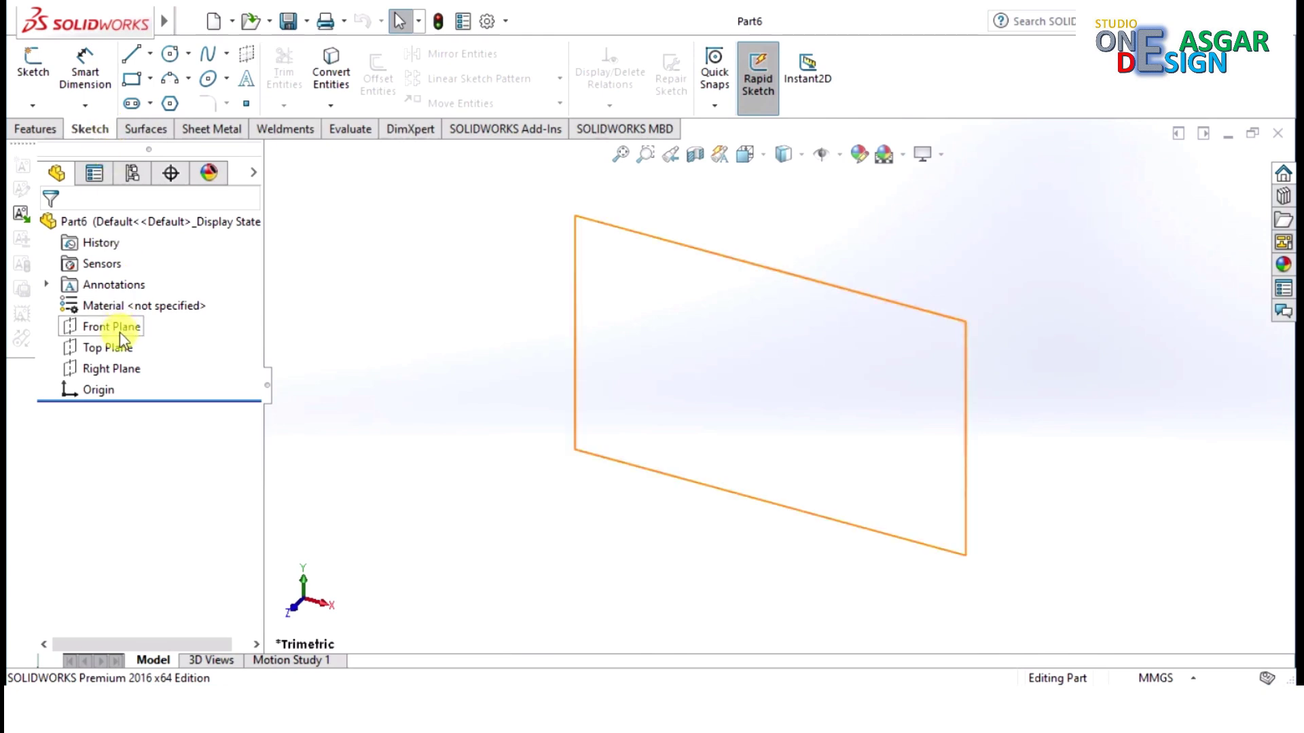
left_click(115, 370)
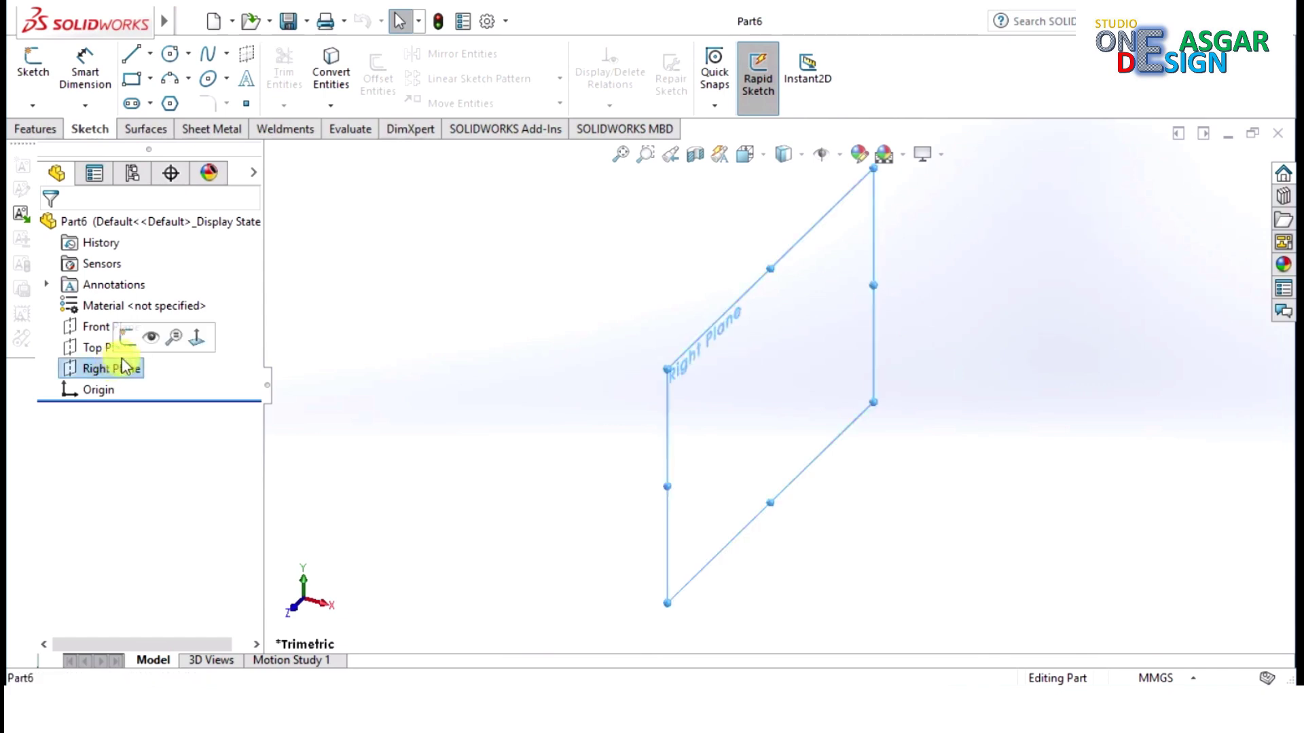
left_click(194, 344)
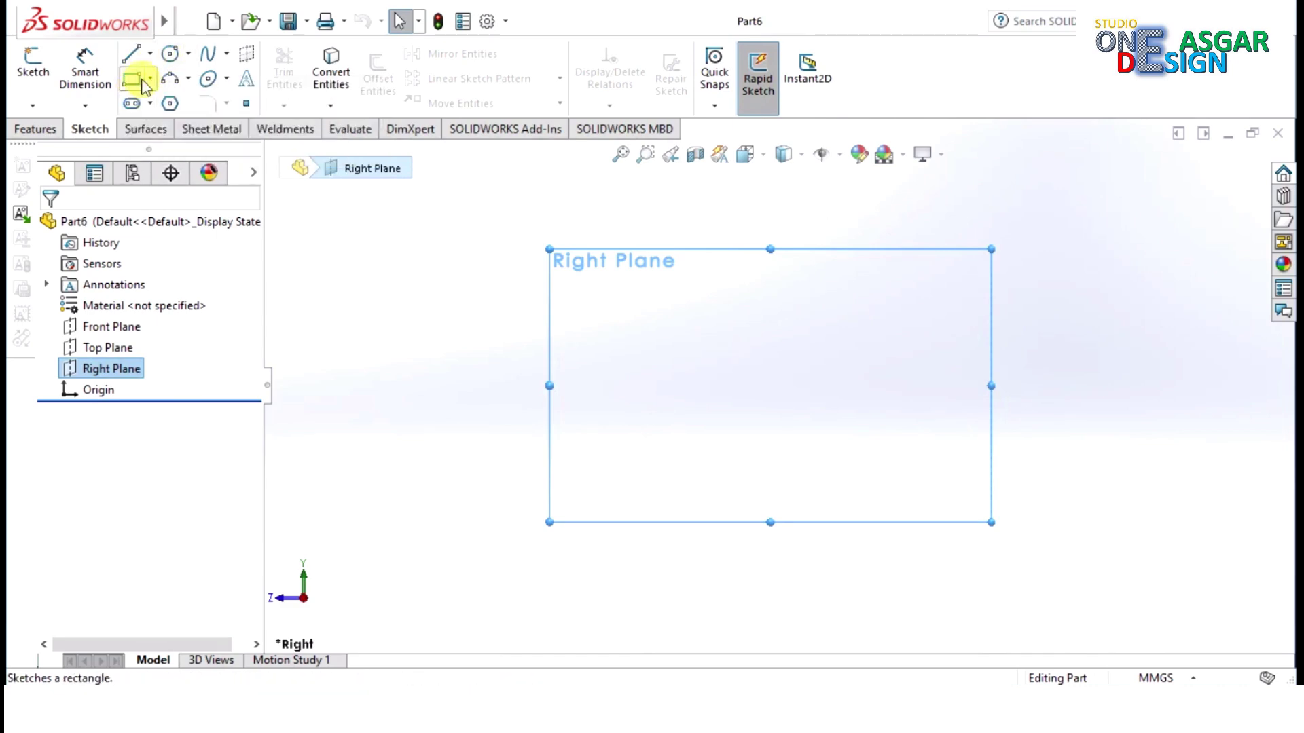
Sketch a six-sided polygon on the Right Plane, centred on the origin, with an inscribed circle about 44 mm in diameter.
left_click(171, 103)
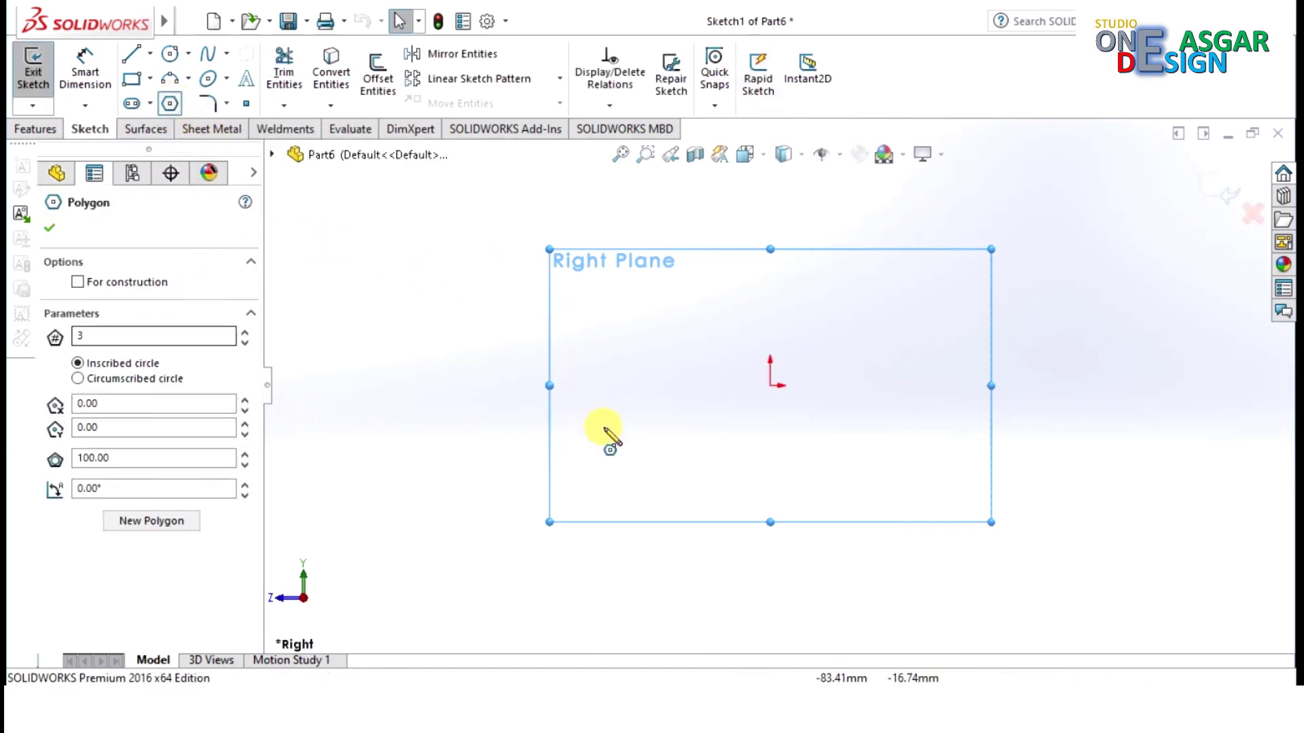
left_click(768, 384)
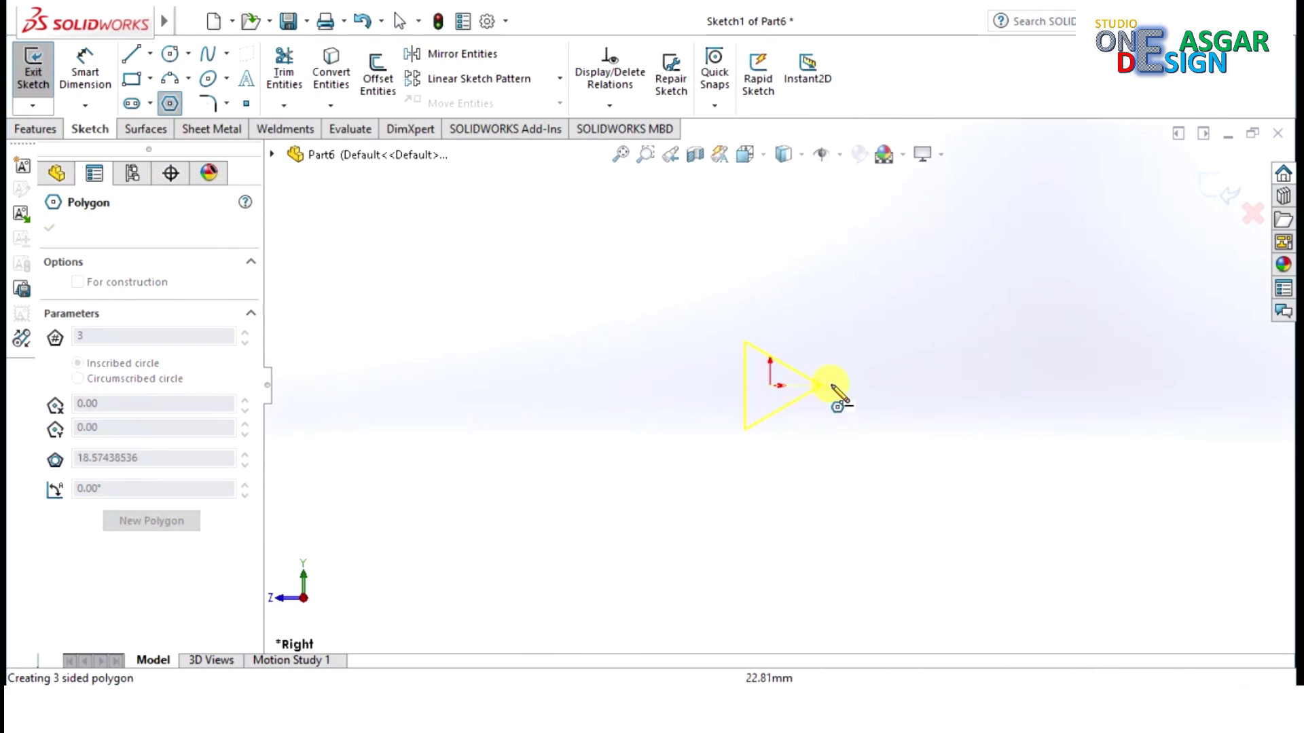
left_click(881, 385)
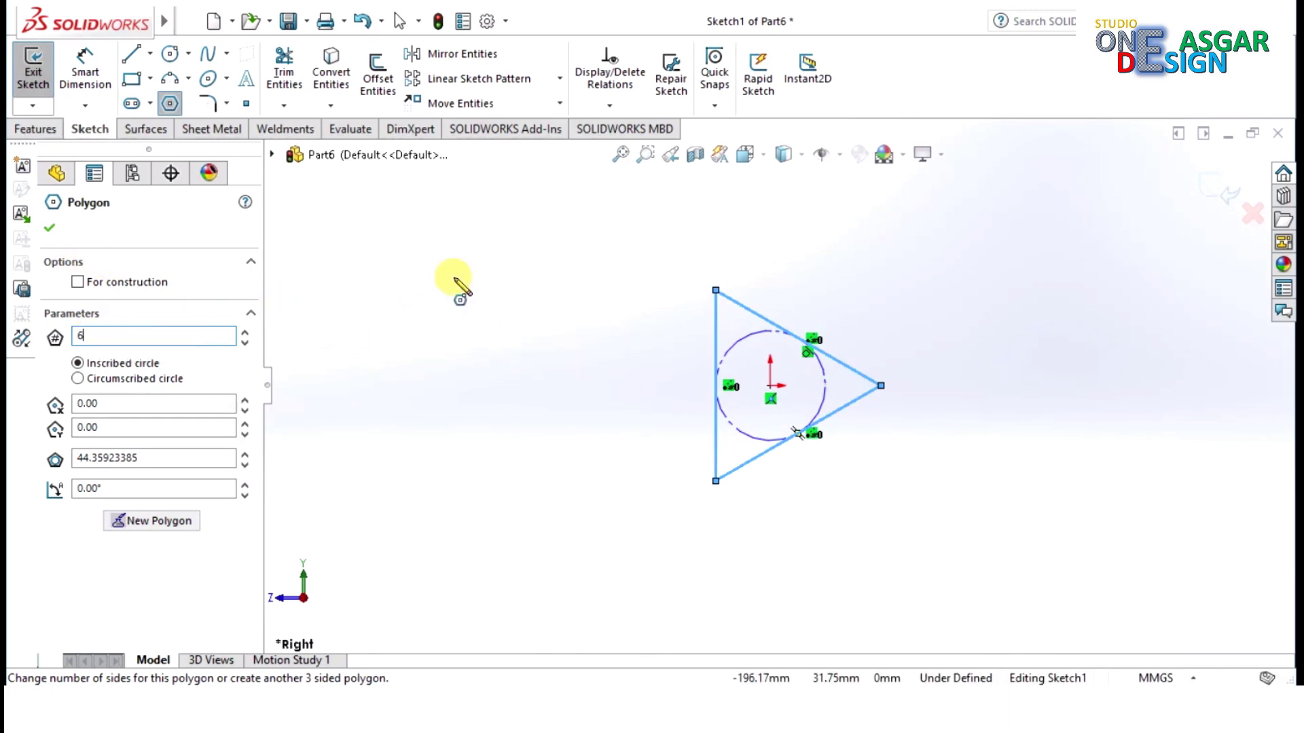
left_click(48, 228)
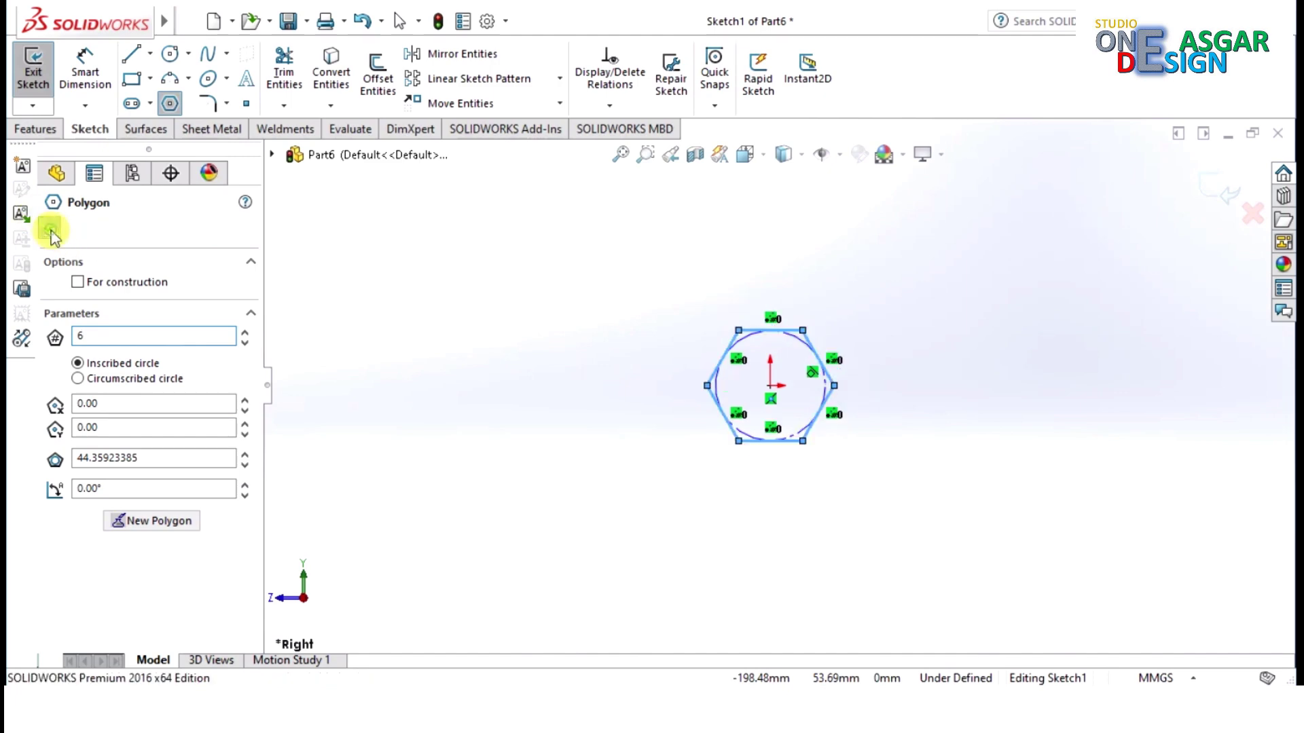
Dimension the hexagon's inscribed construction circle with a diameter of 14 mm.
scroll(791, 446, "down", 3)
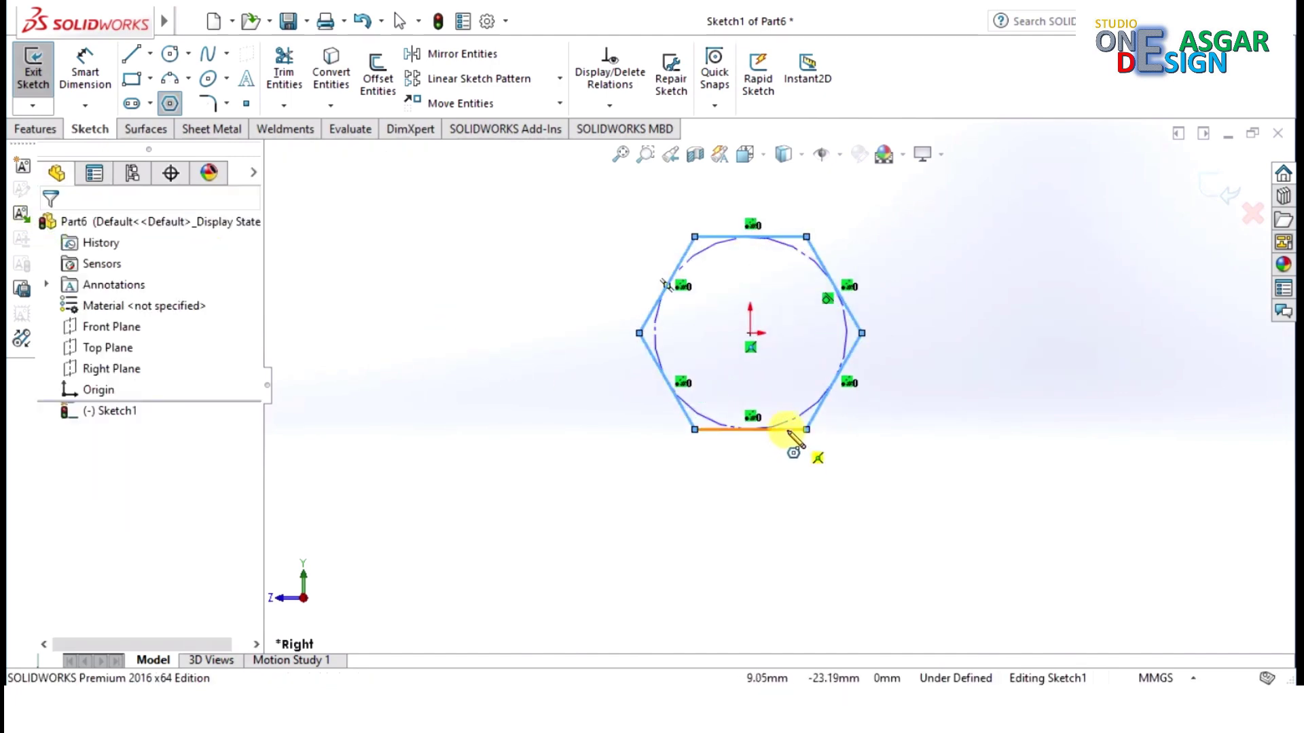
left_click(94, 71)
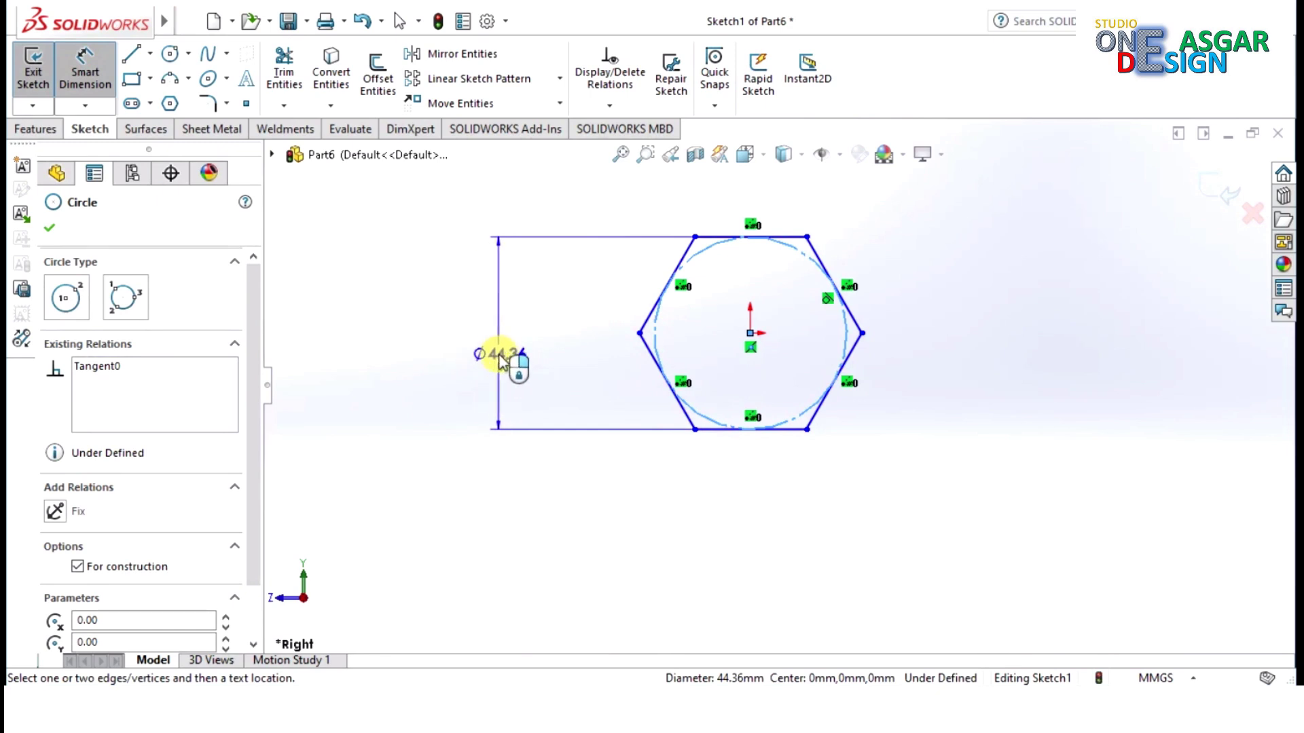
left_click(499, 359)
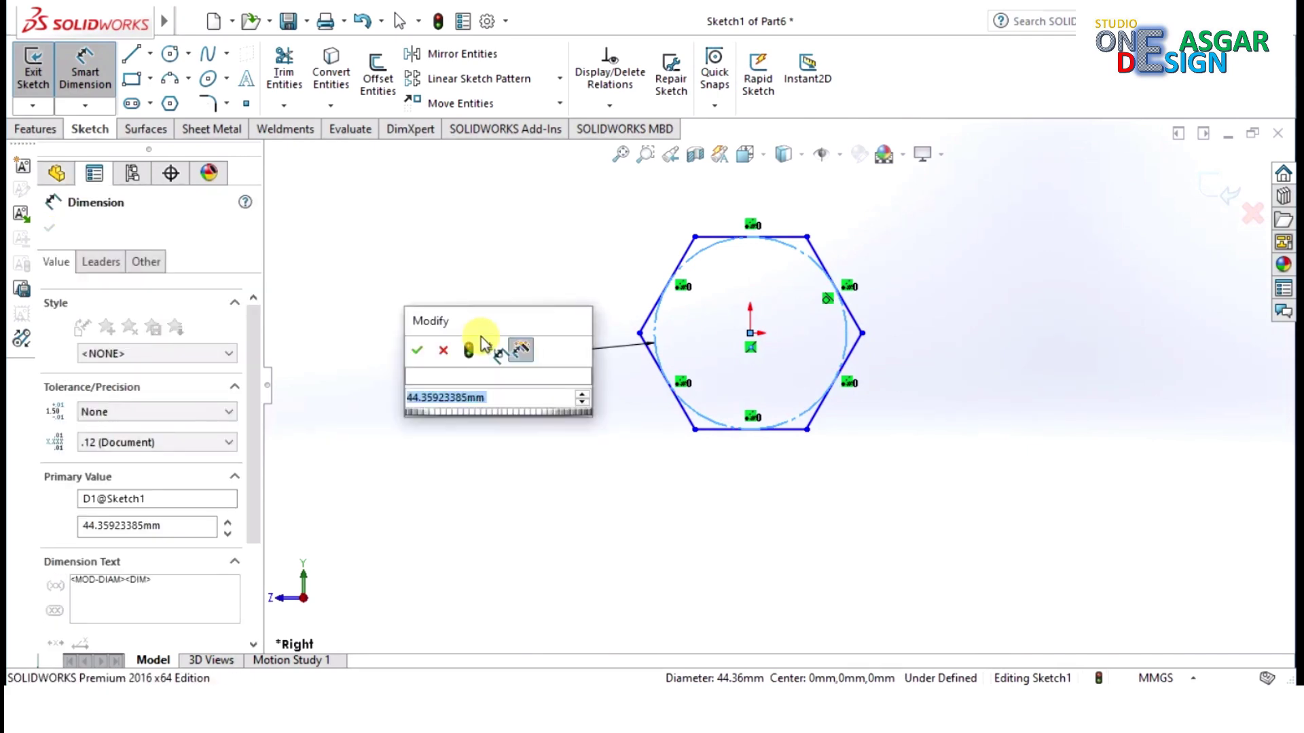
type("14")
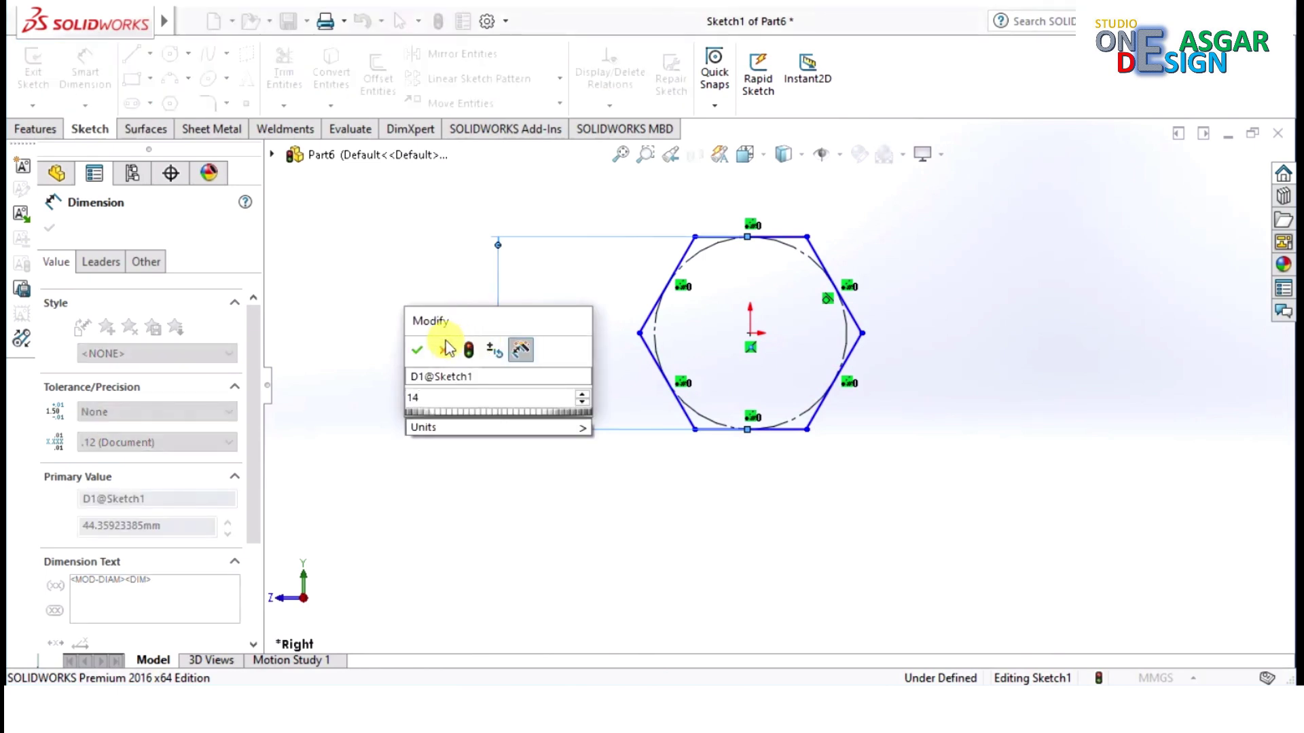
left_click(419, 351)
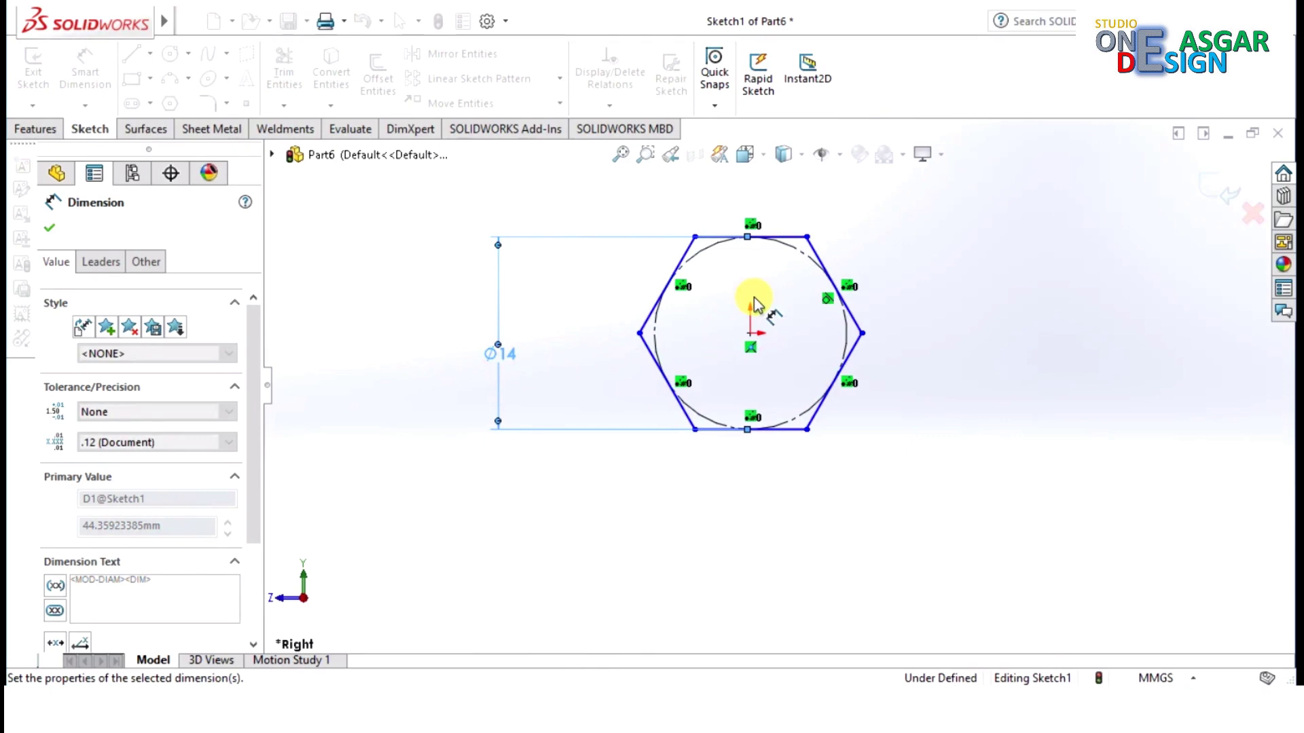
Extrude the hexagon sketch as a blind boss with a depth of 5 mm.
scroll(801, 257, "down", 3)
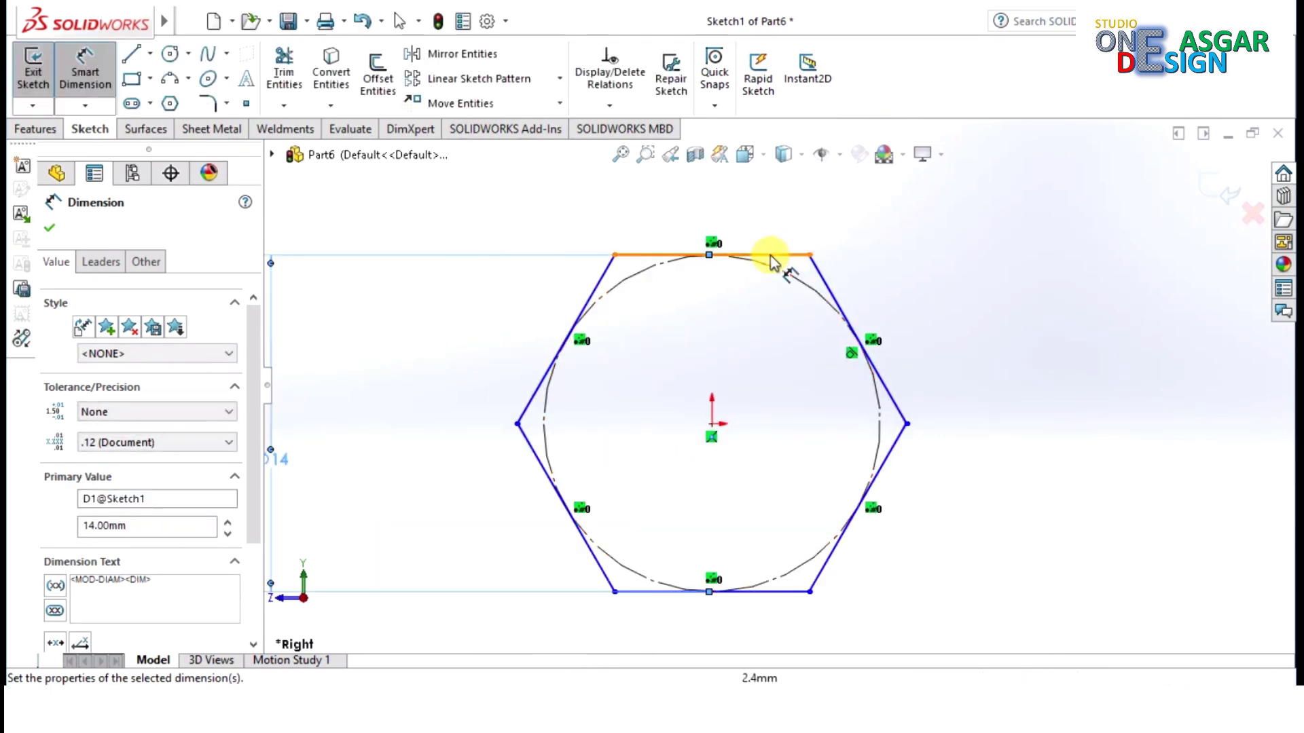
left_click(38, 129)
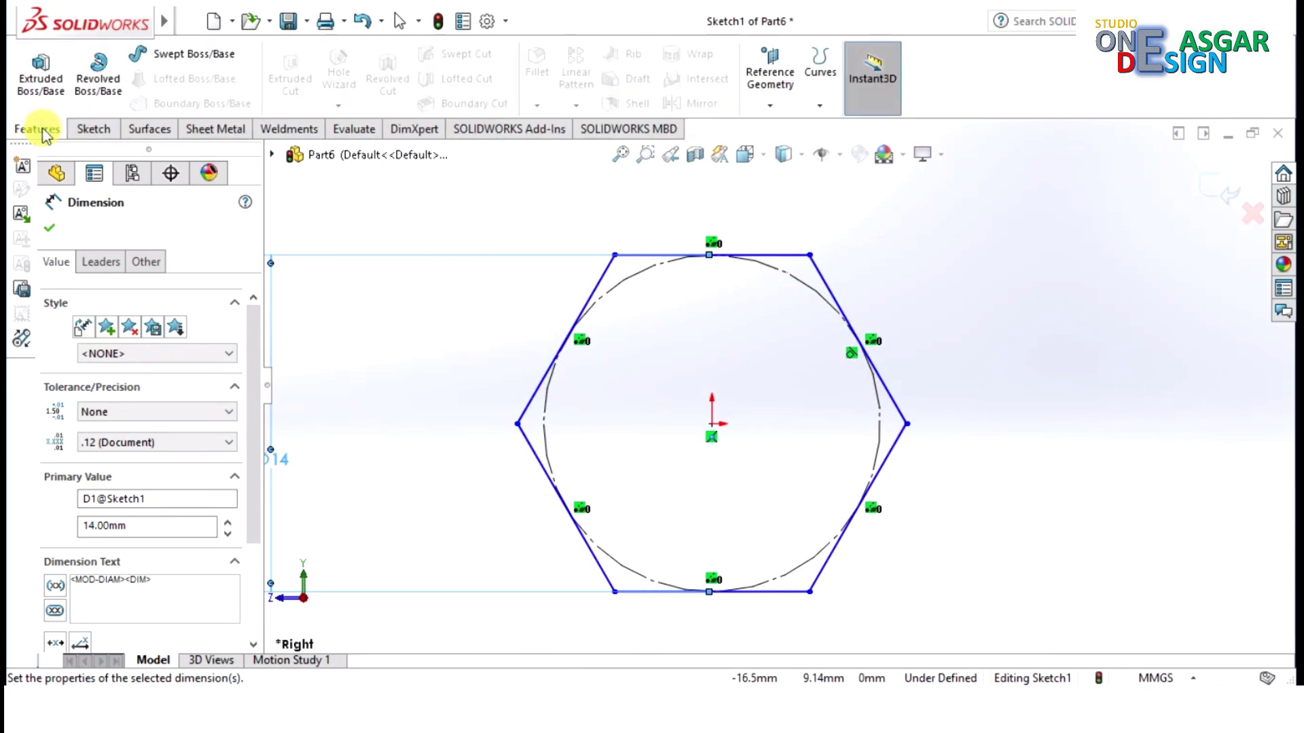
left_click(43, 90)
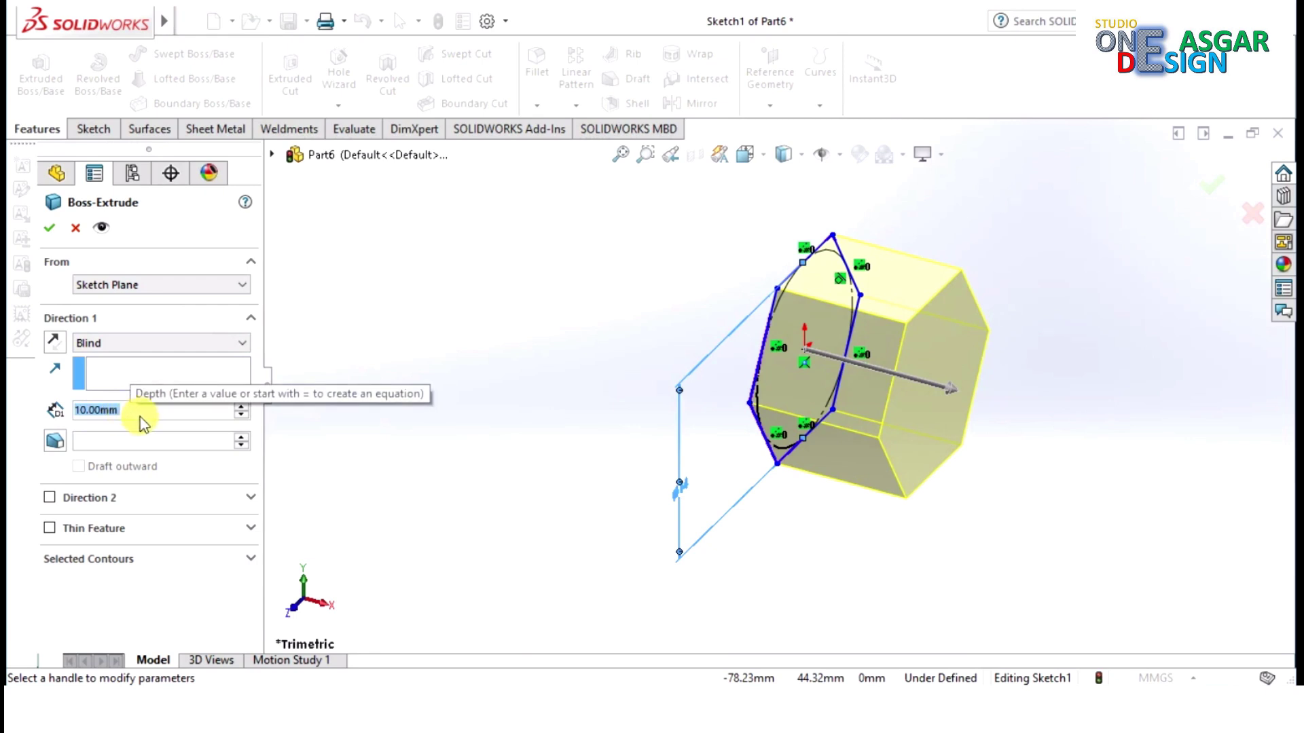
type("5")
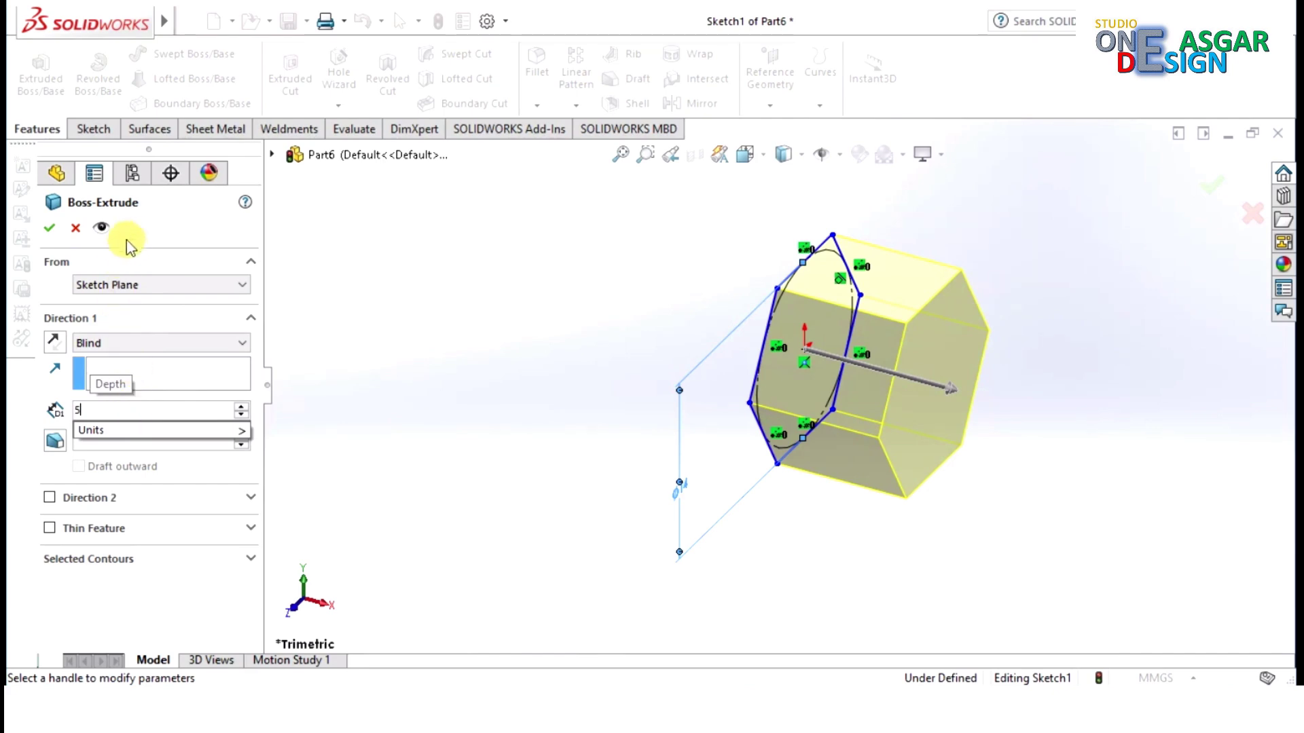
key("Return")
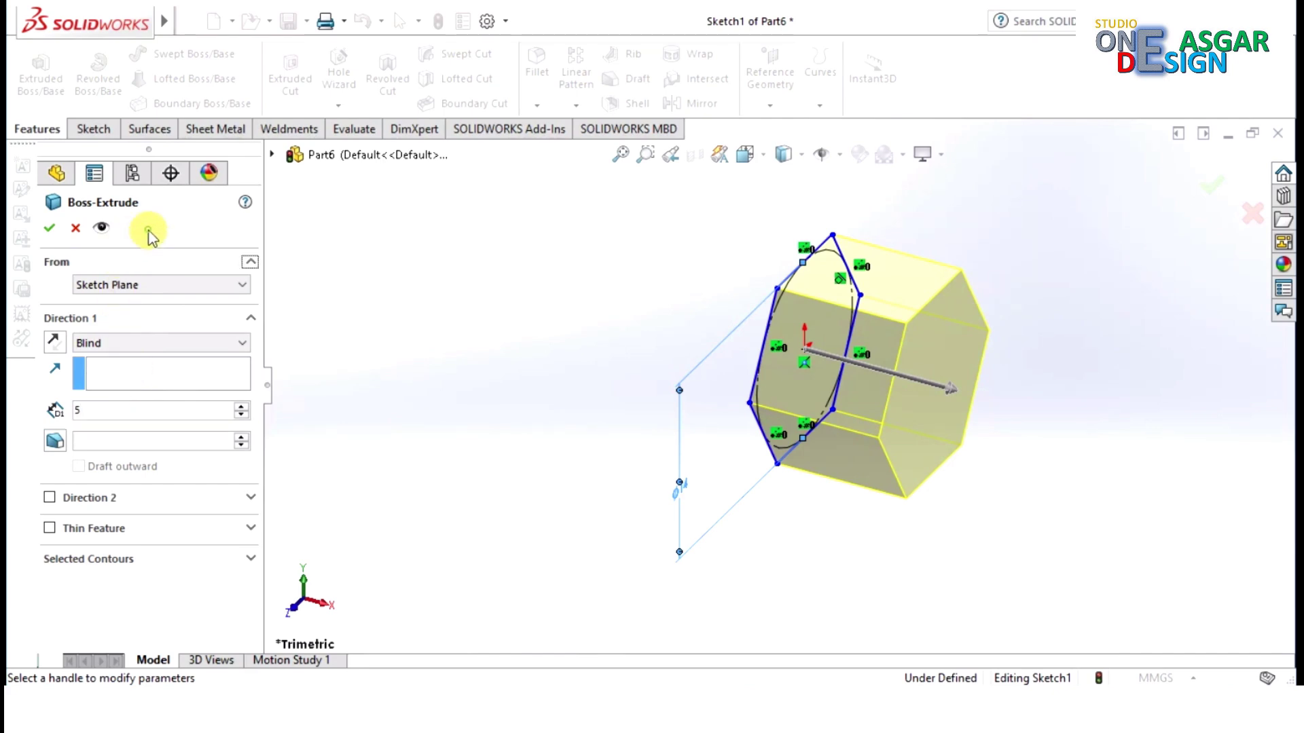
left_click(49, 230)
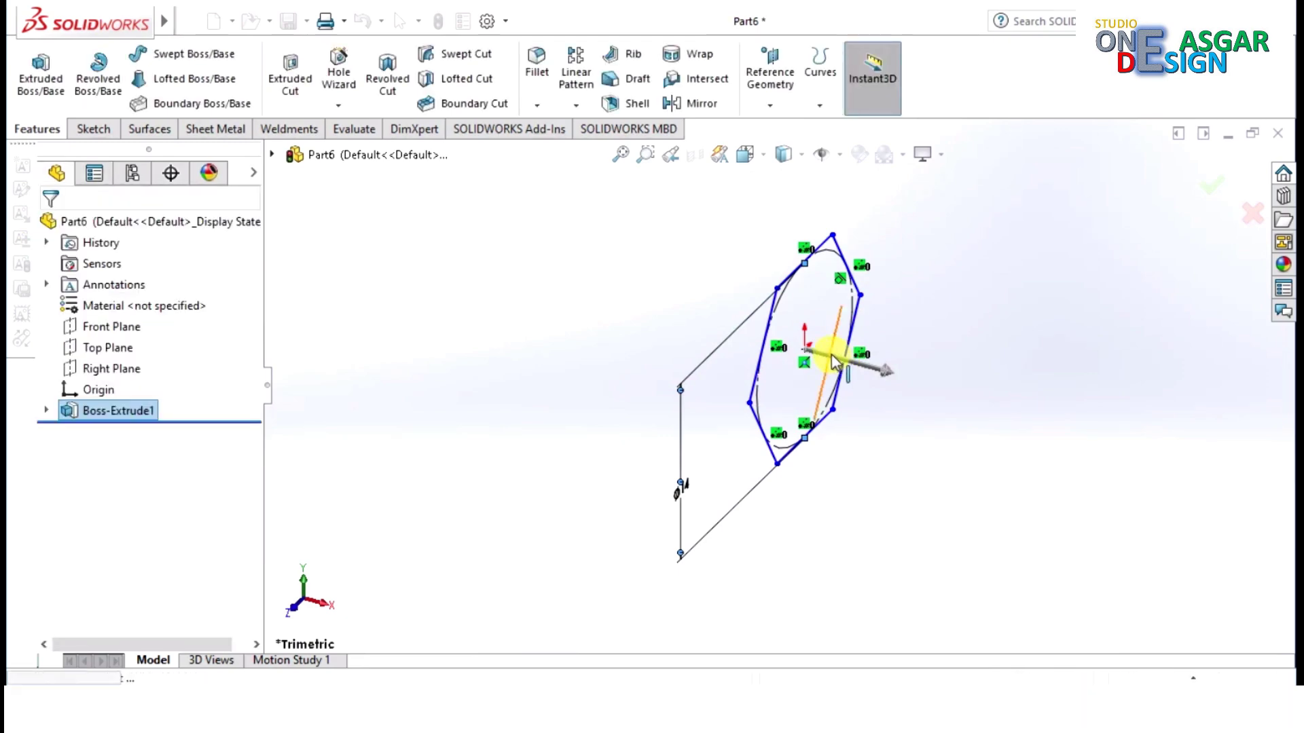
left_click(712, 292)
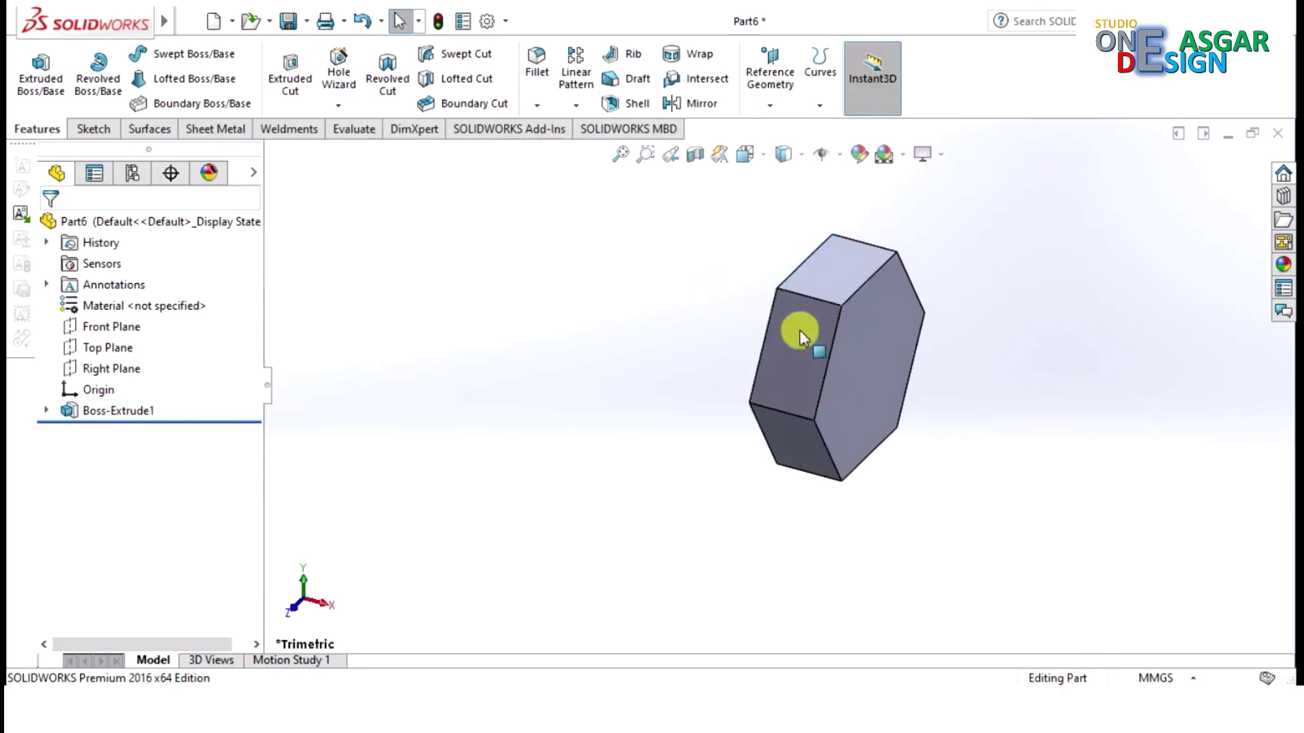
Start a sketch on the hexagonal end face lying on the Right Plane and view that face straight on.
middle_click_drag(857, 363, 793, 359)
middle_click_drag(614, 349, 677, 407)
left_click(763, 370)
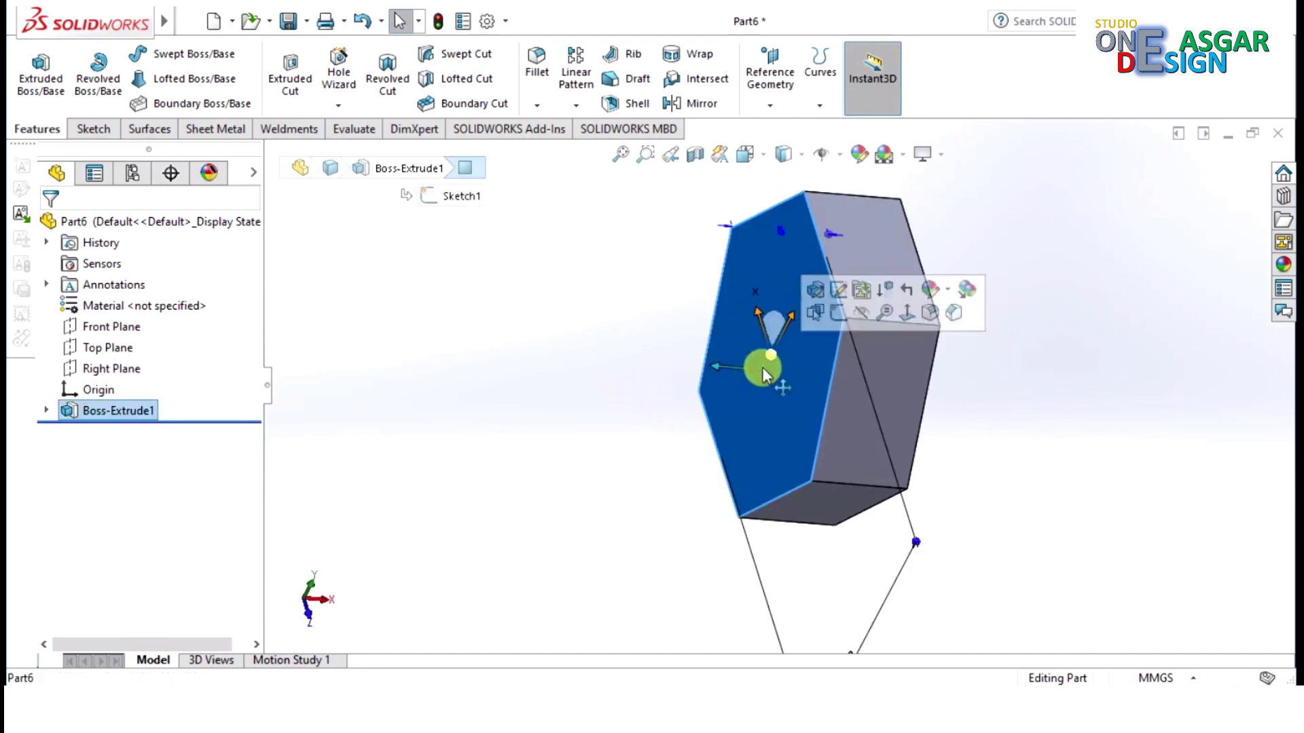
left_click(839, 314)
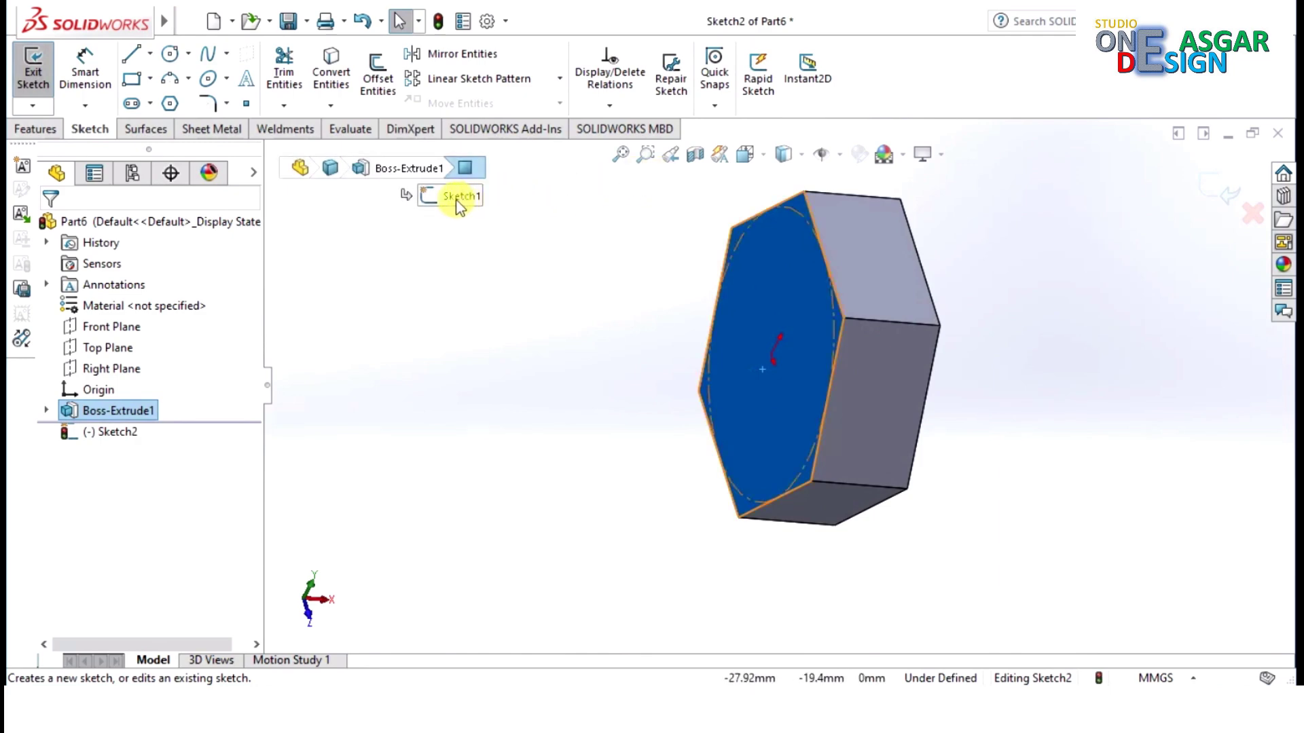
left_click(760, 167)
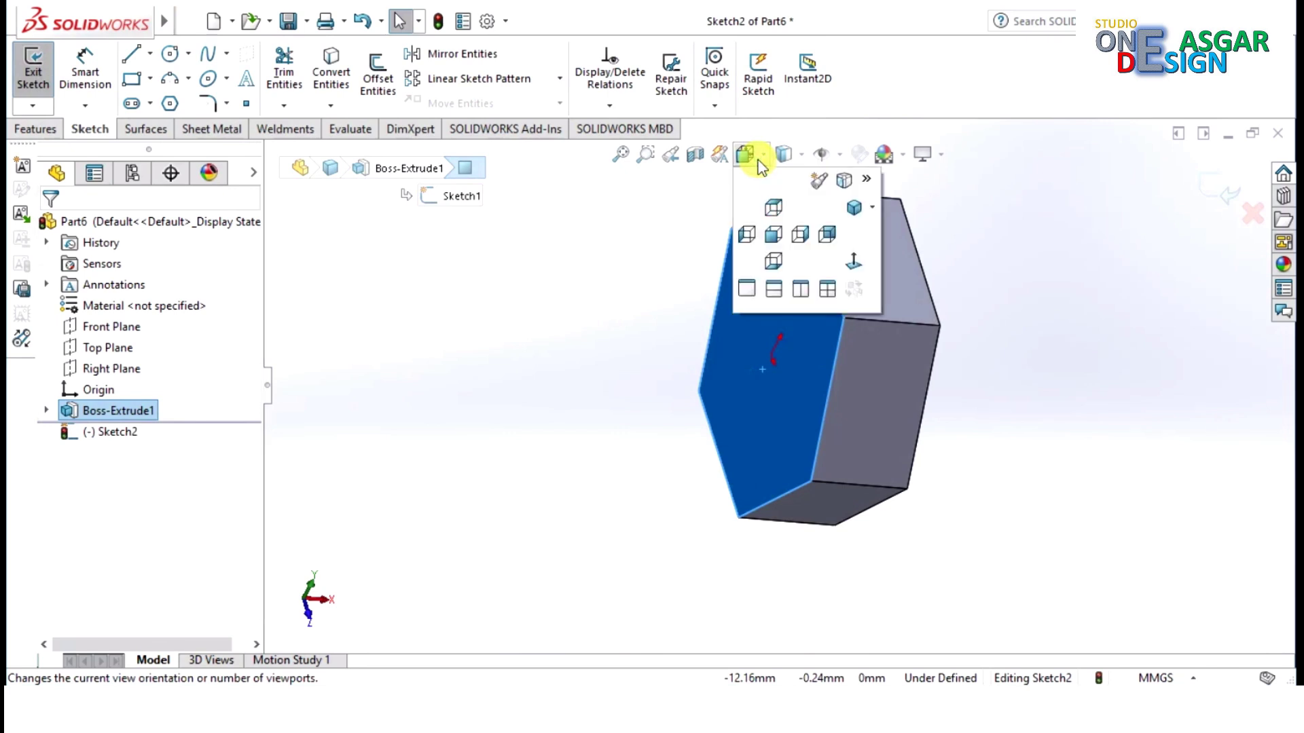
left_click(854, 261)
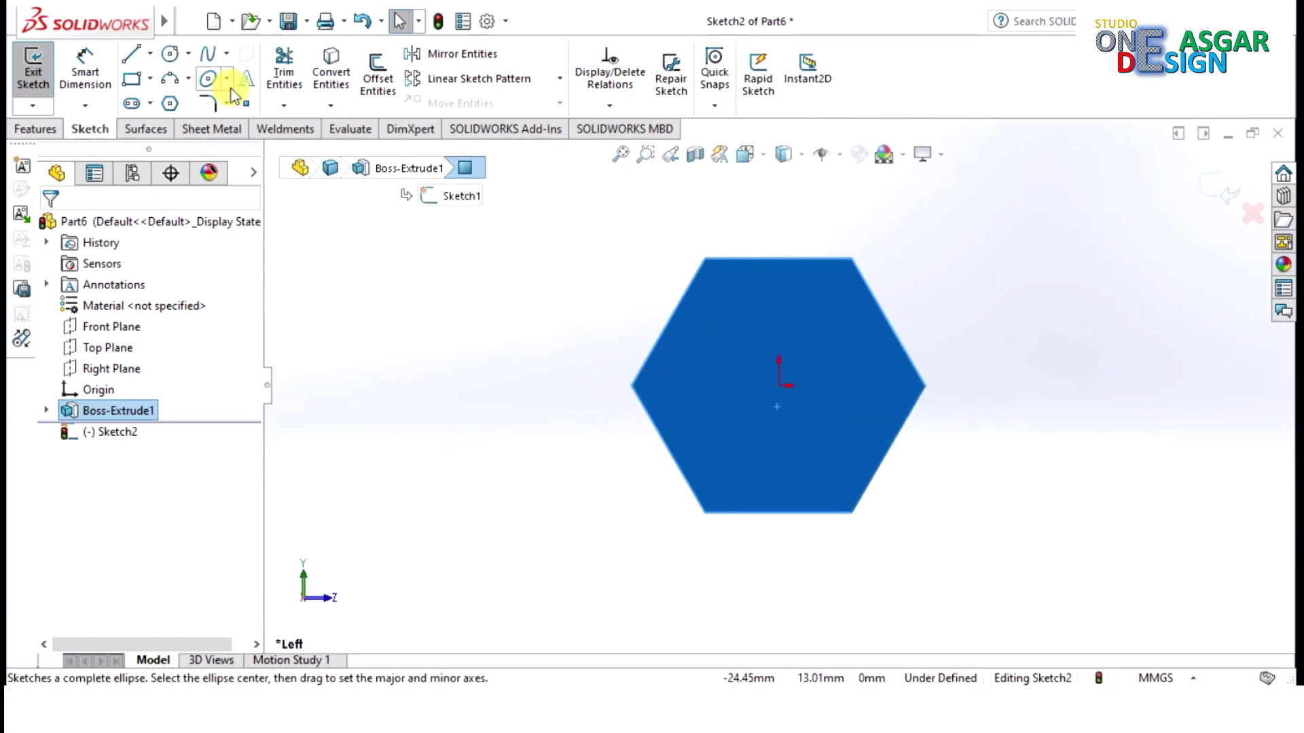
Draw a circle centred on the origin that touches the flat sides of the hexagonal face.
left_click(171, 54)
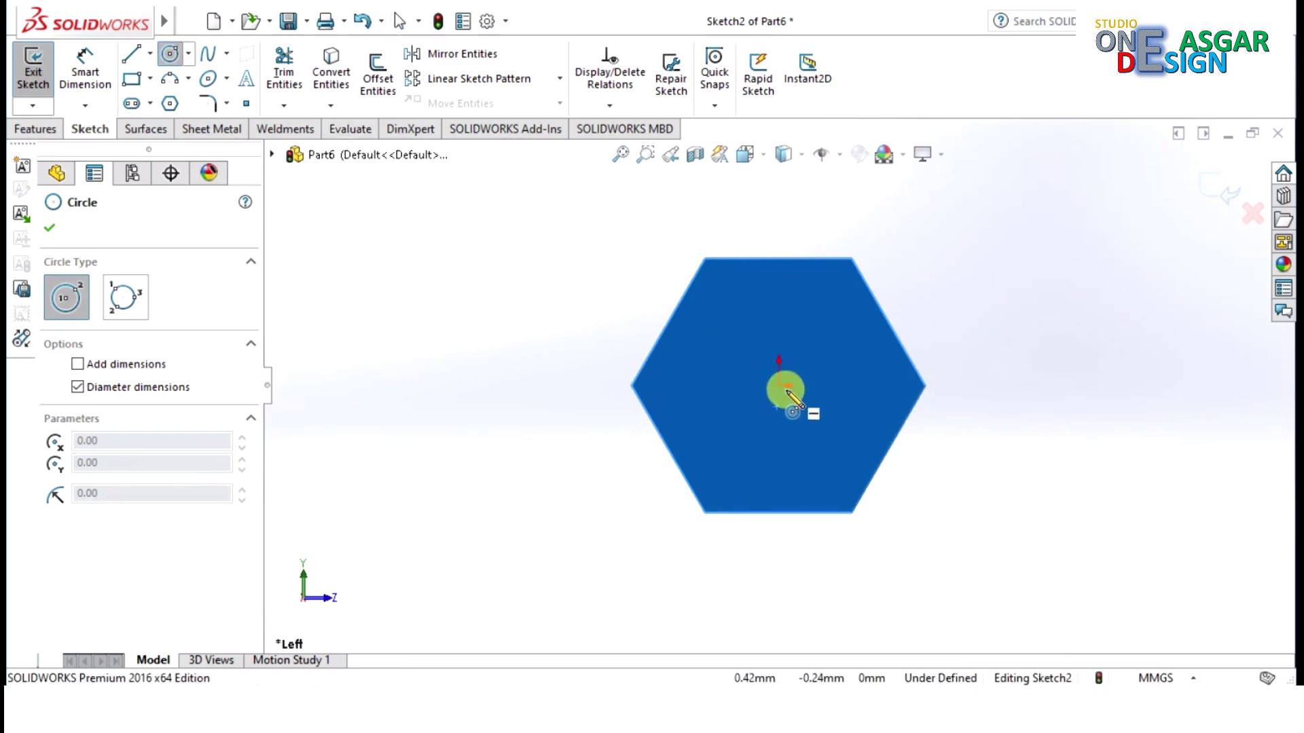
left_click(781, 386)
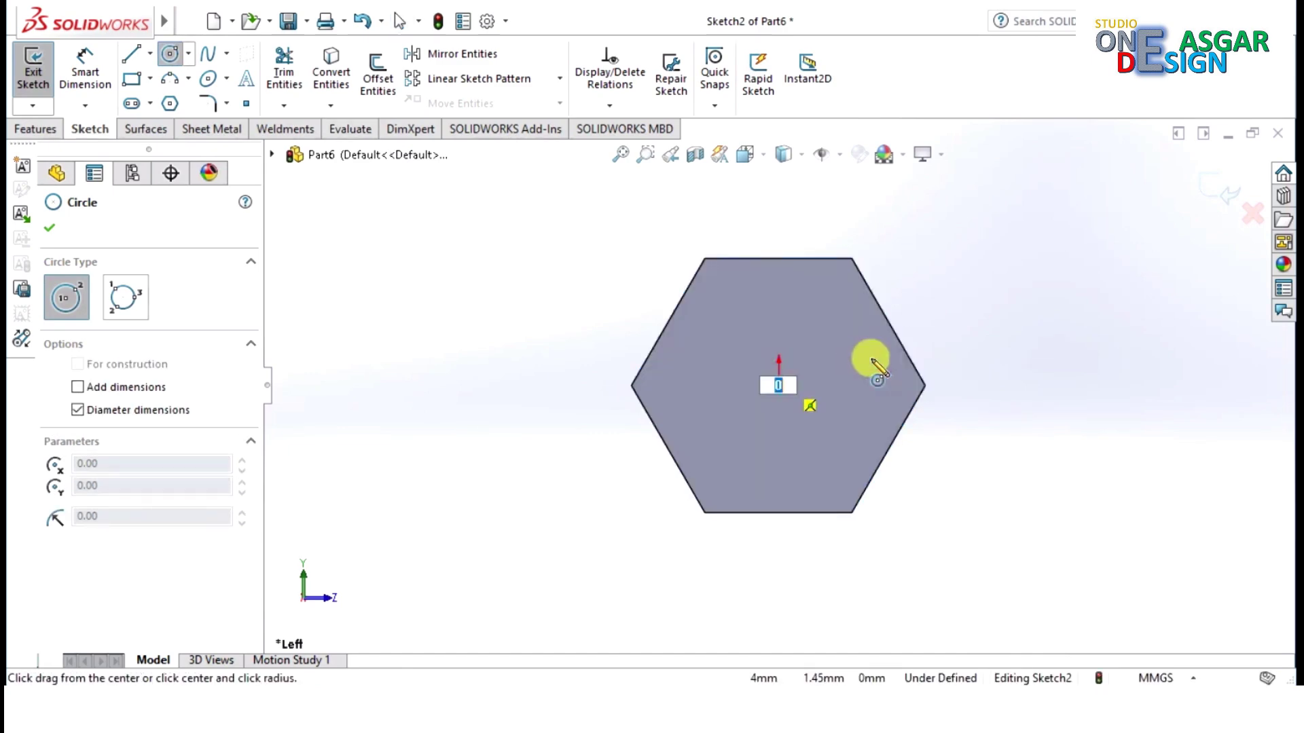
left_click(888, 326)
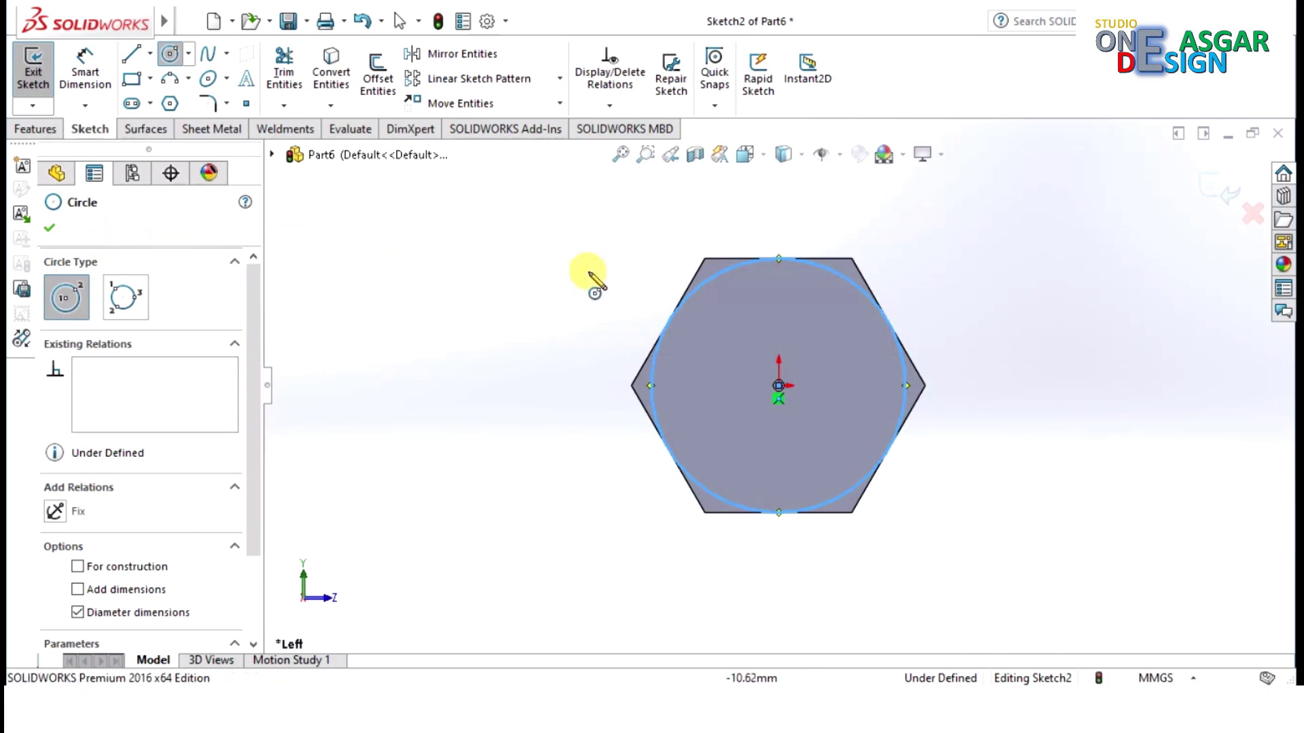
Extrude-cut the material outside the circle 5 mm deep, using Flip side to cut and a 60° draft, to bevel the hexagon's corners.
left_click(45, 130)
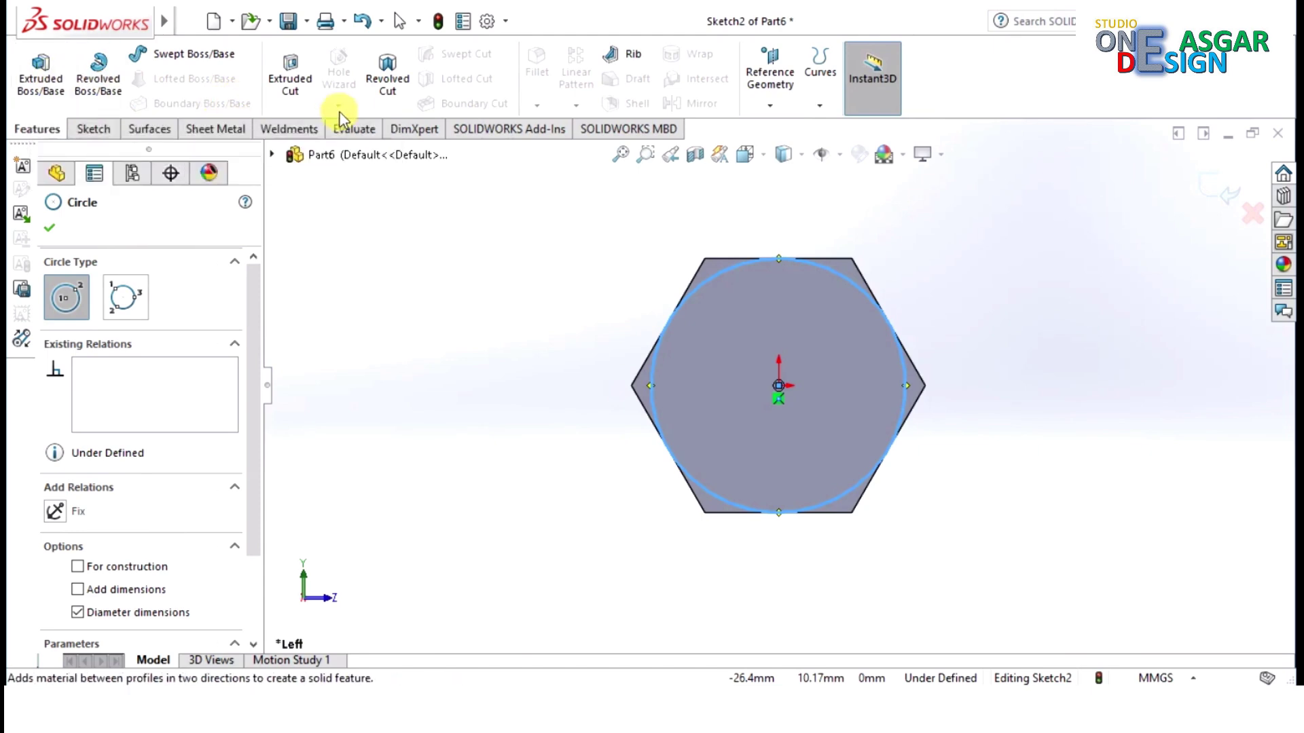
left_click(291, 78)
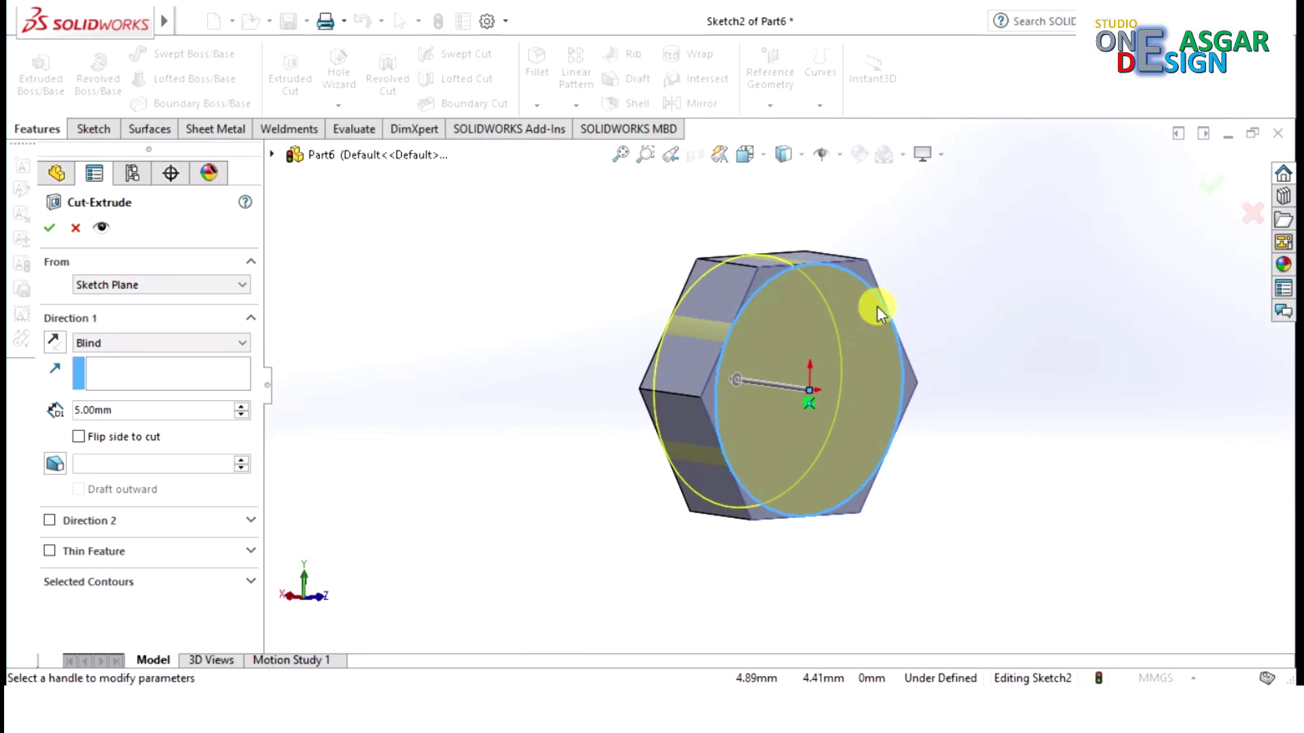
left_click(79, 437)
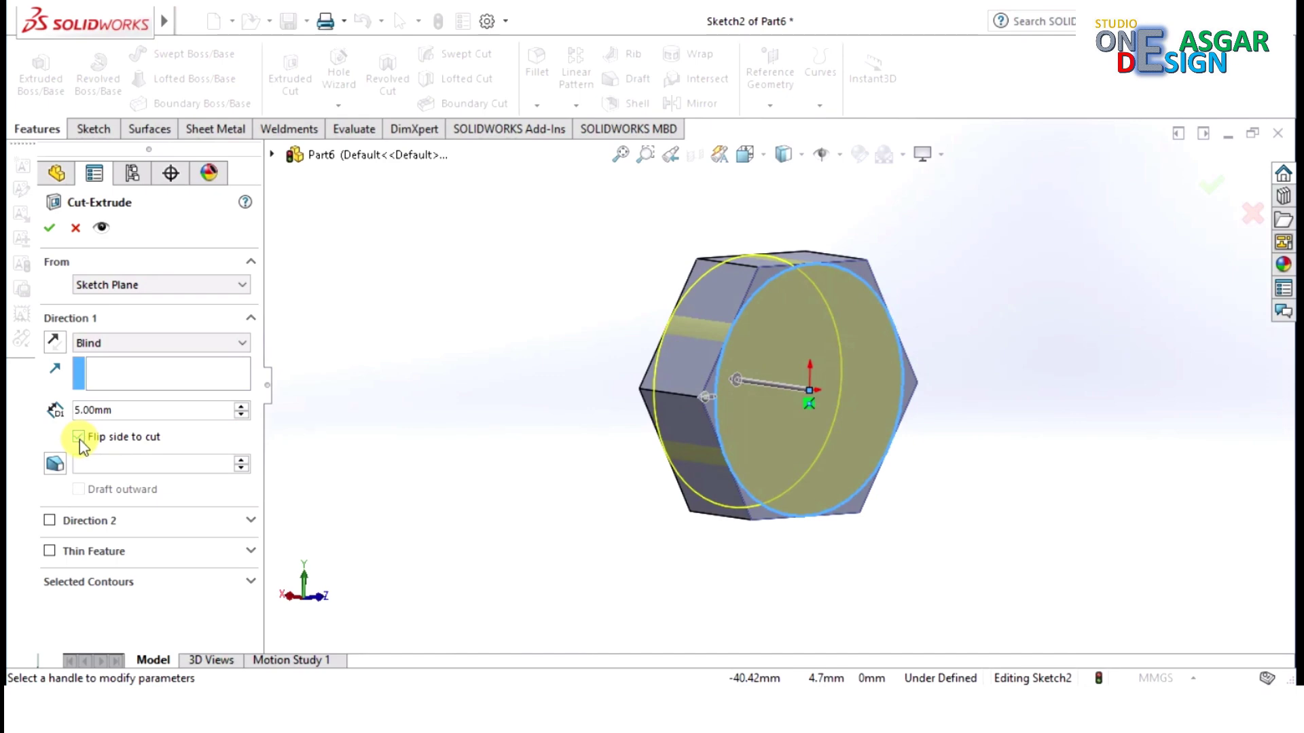
left_click(55, 465)
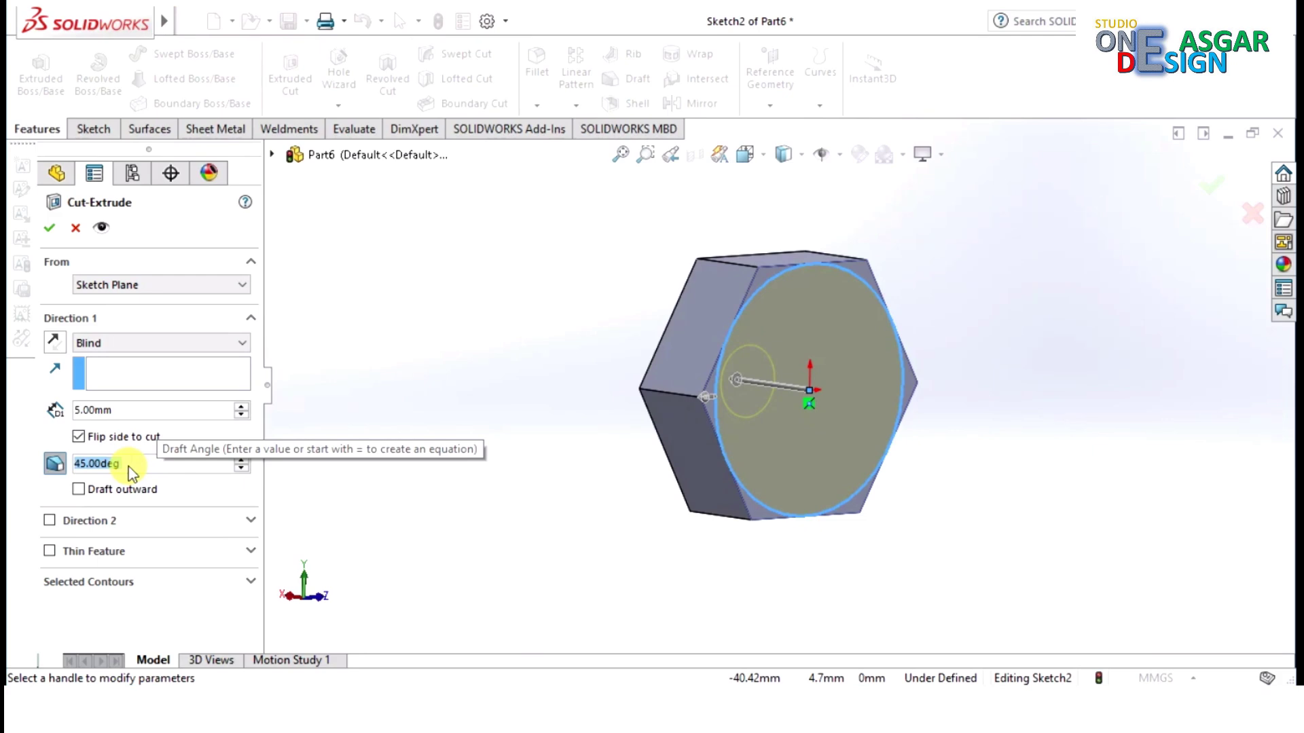
type("6")
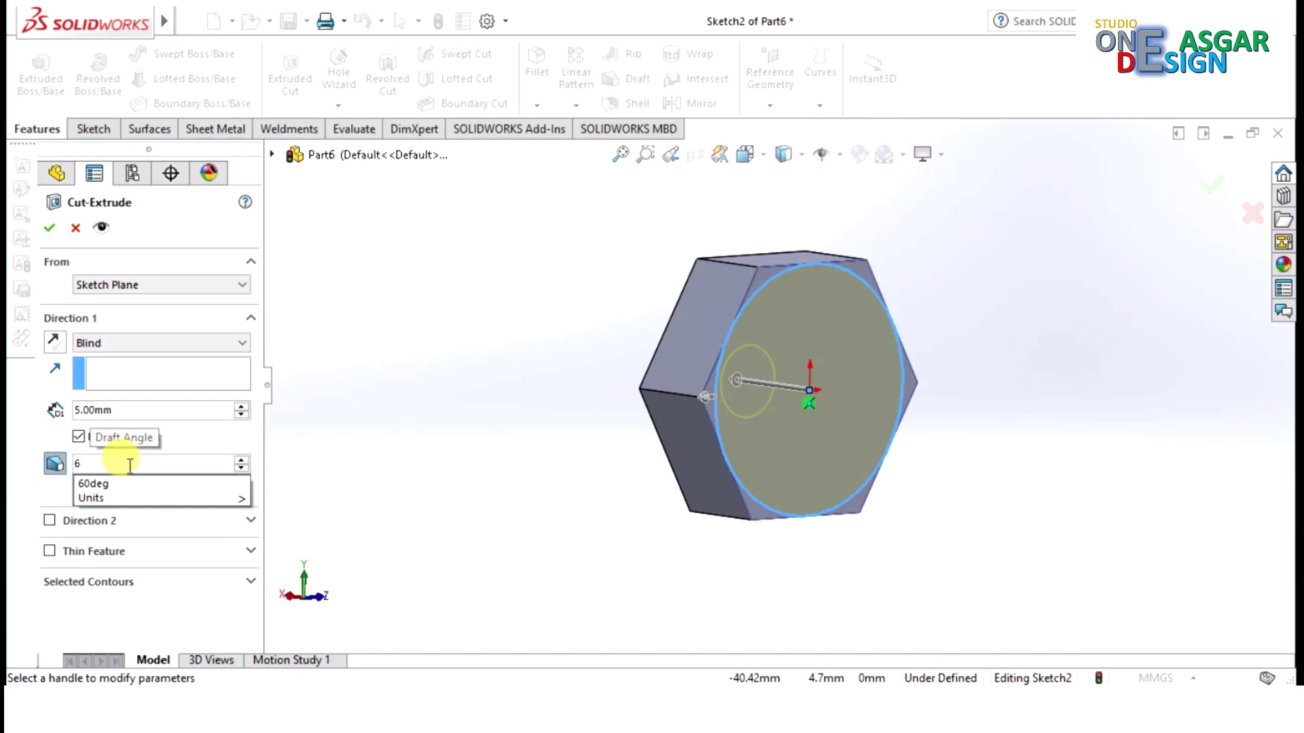
type("0")
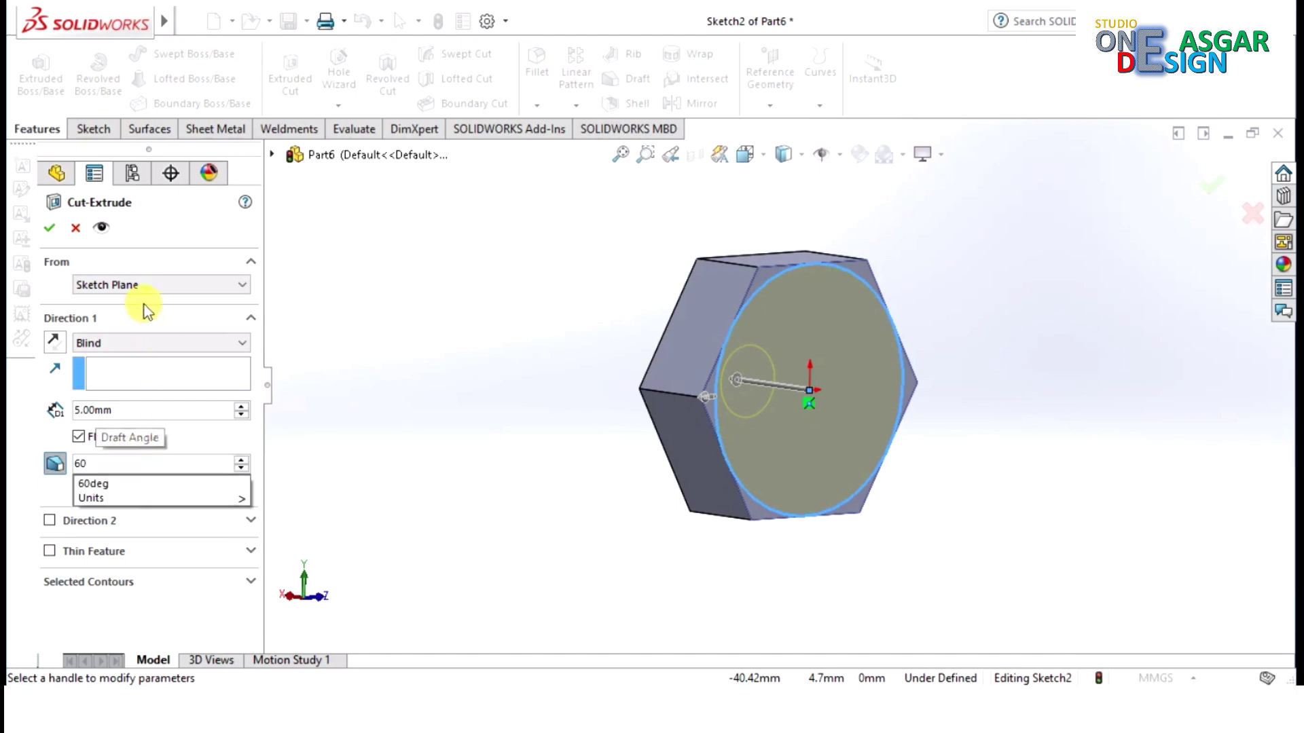
key("Return")
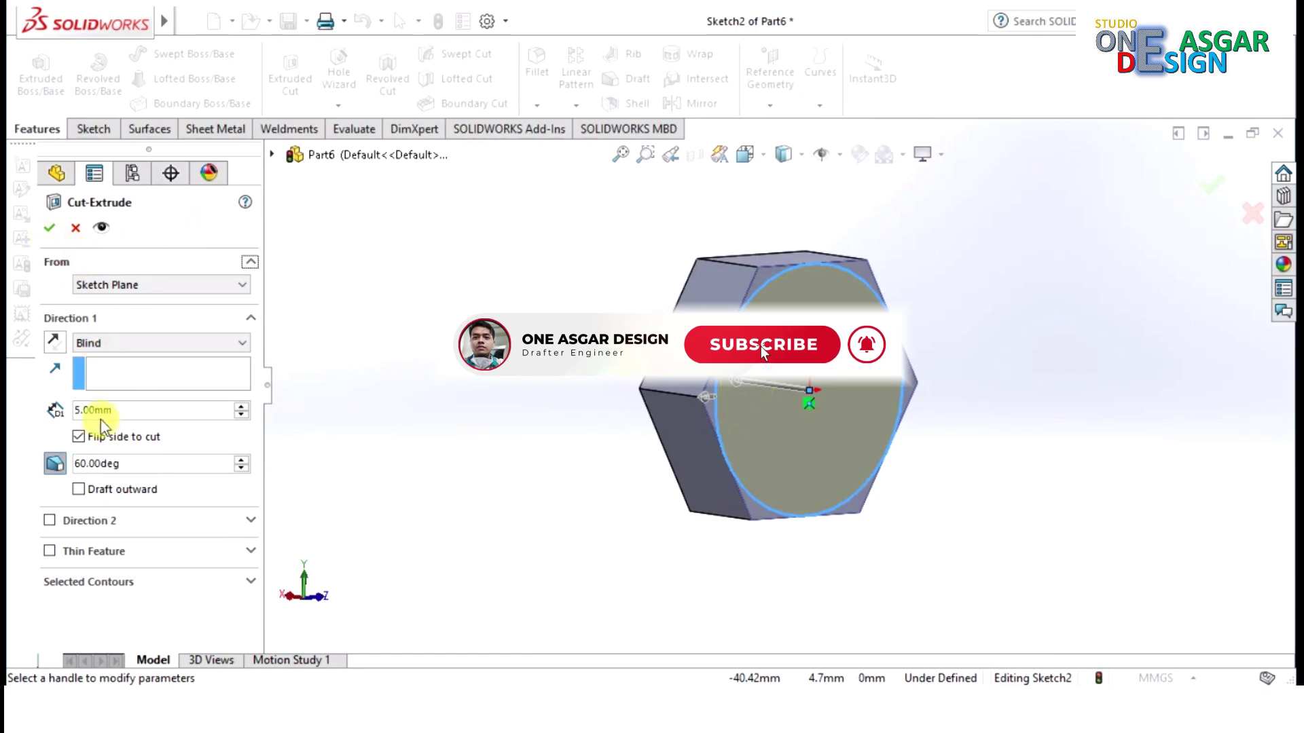
left_click(50, 228)
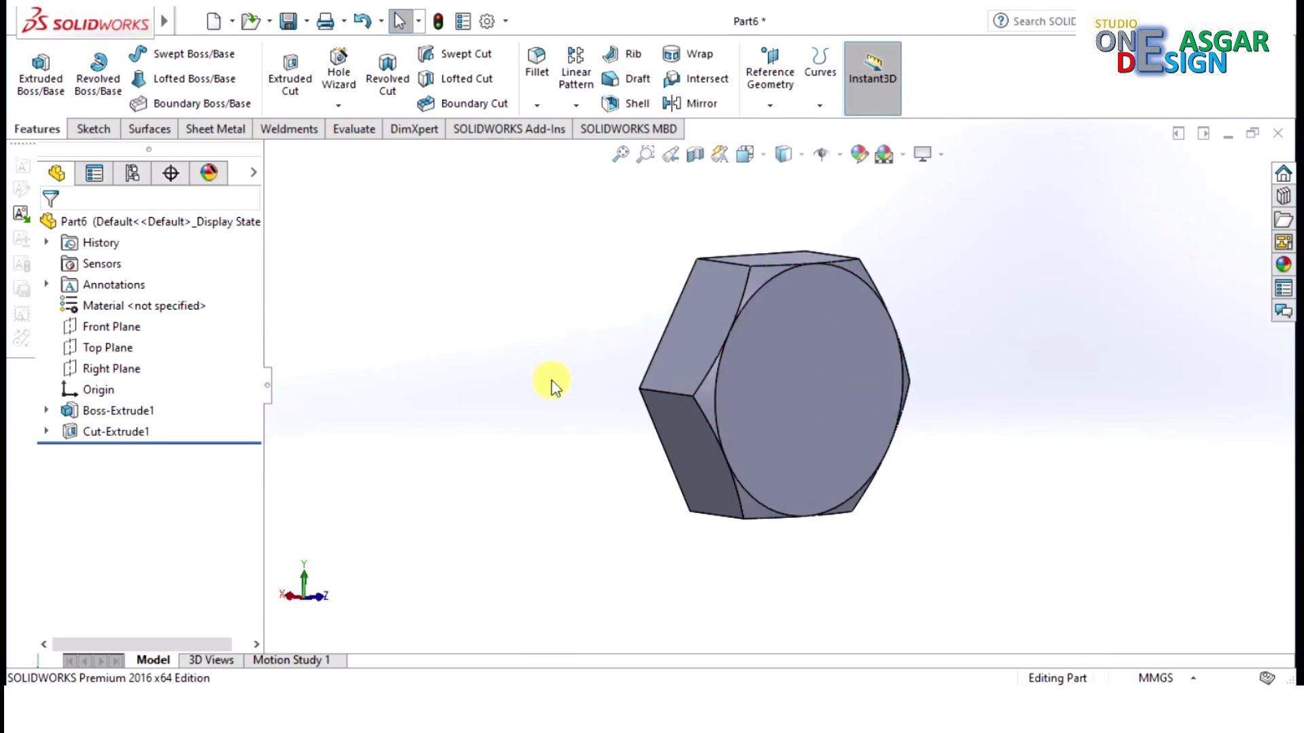
Sketch a circle about 7.7 mm in diameter, centred on the origin, on the unbevelled hexagonal face of the body.
middle_click_drag(584, 445, 734, 445)
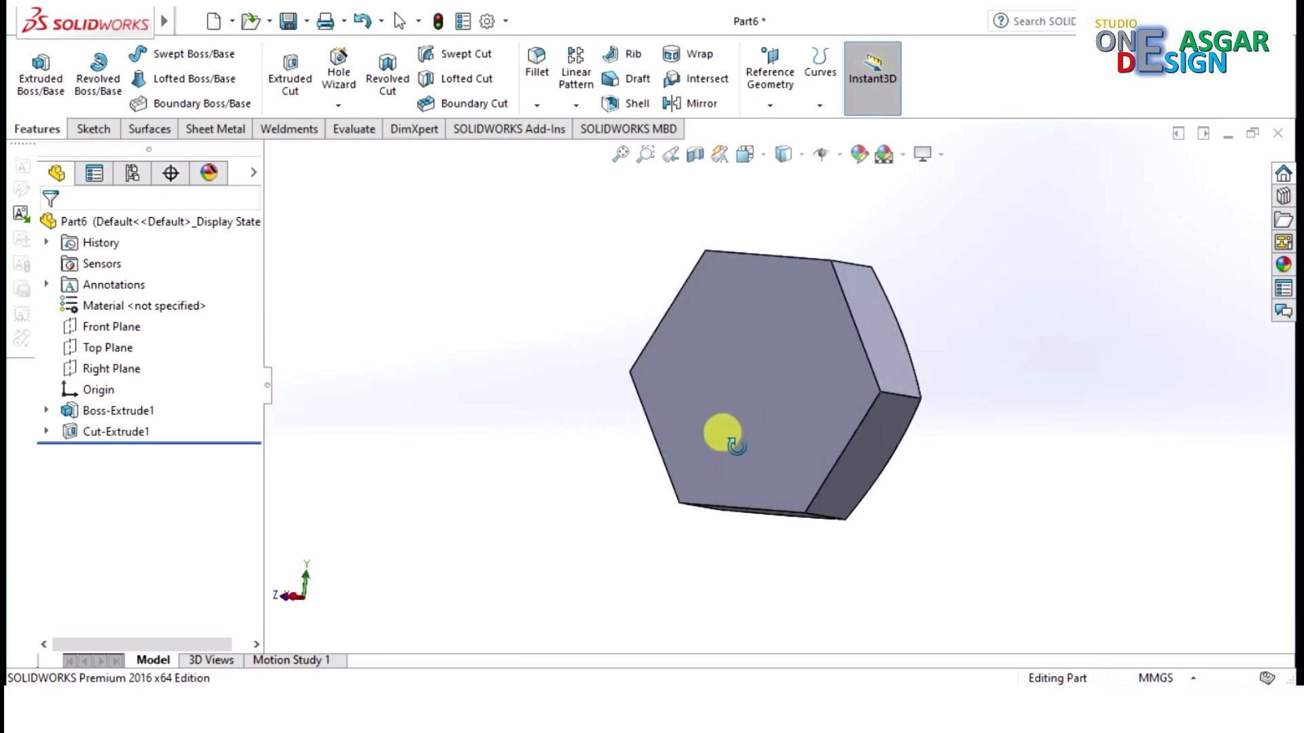
left_click(721, 396)
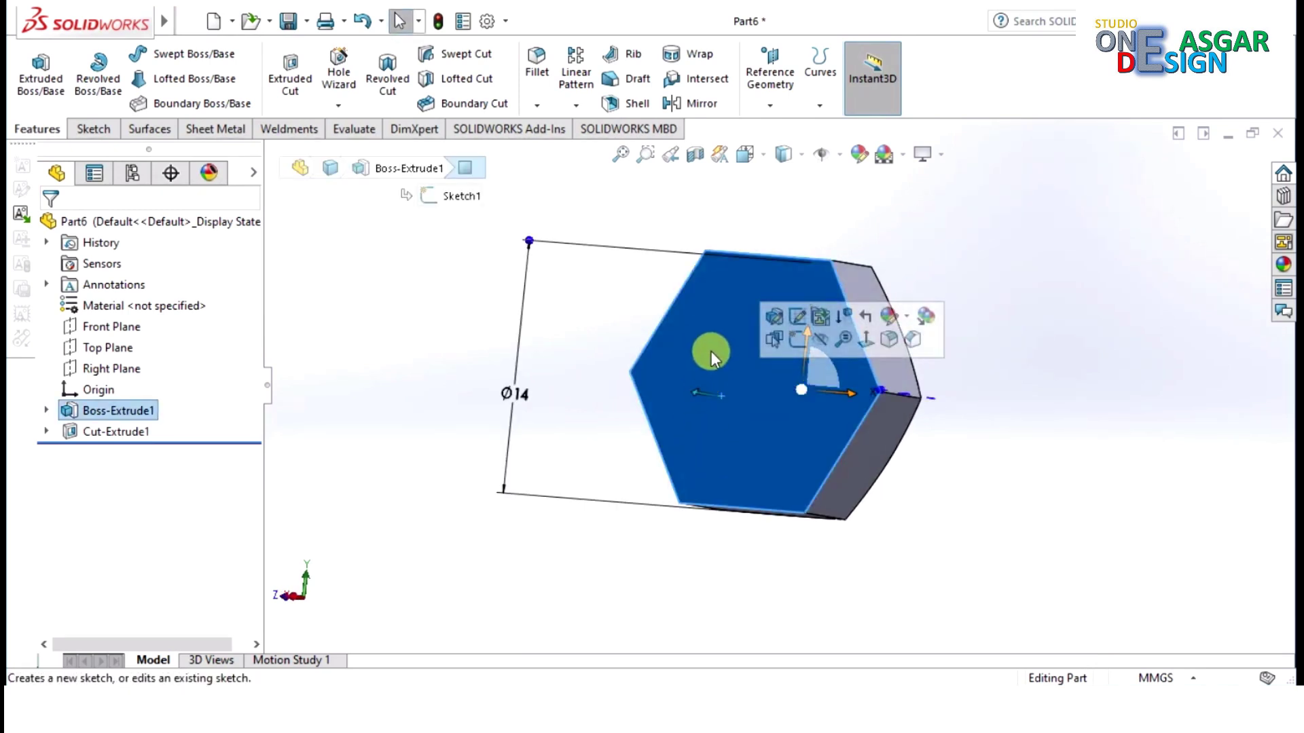
left_click(797, 340)
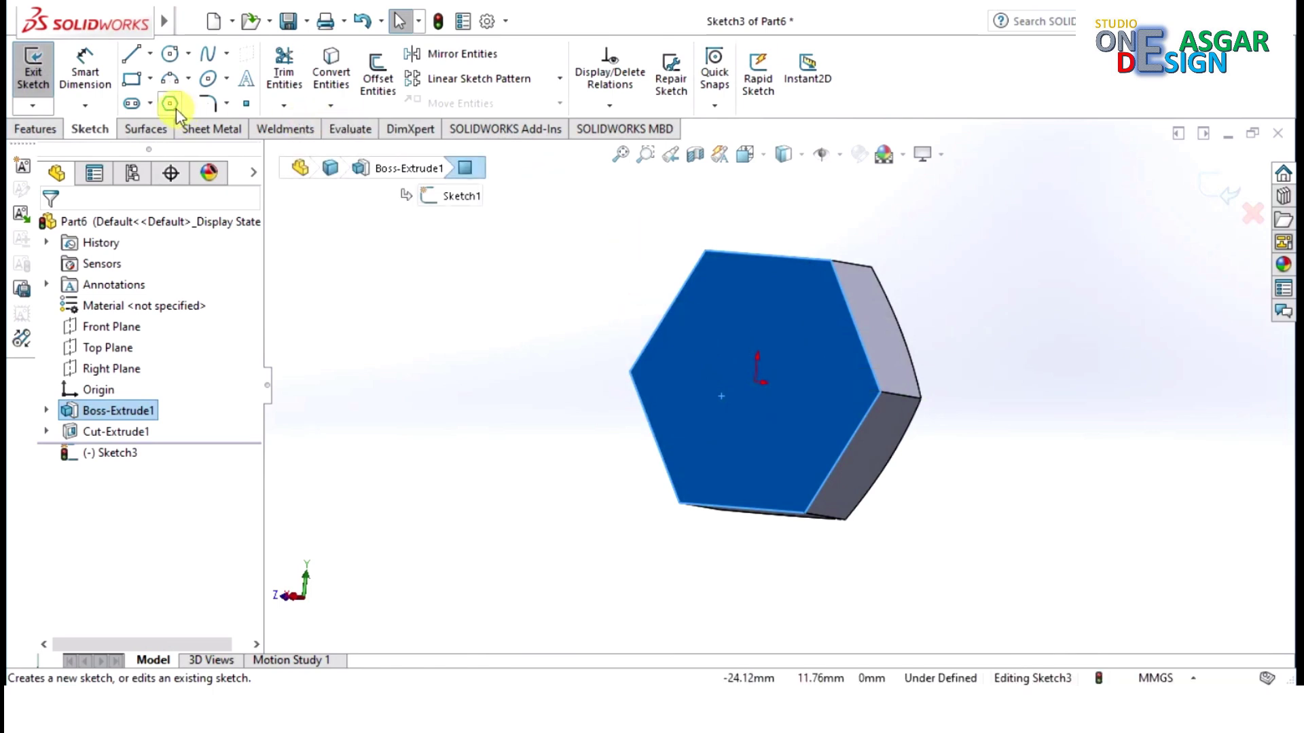
left_click(169, 58)
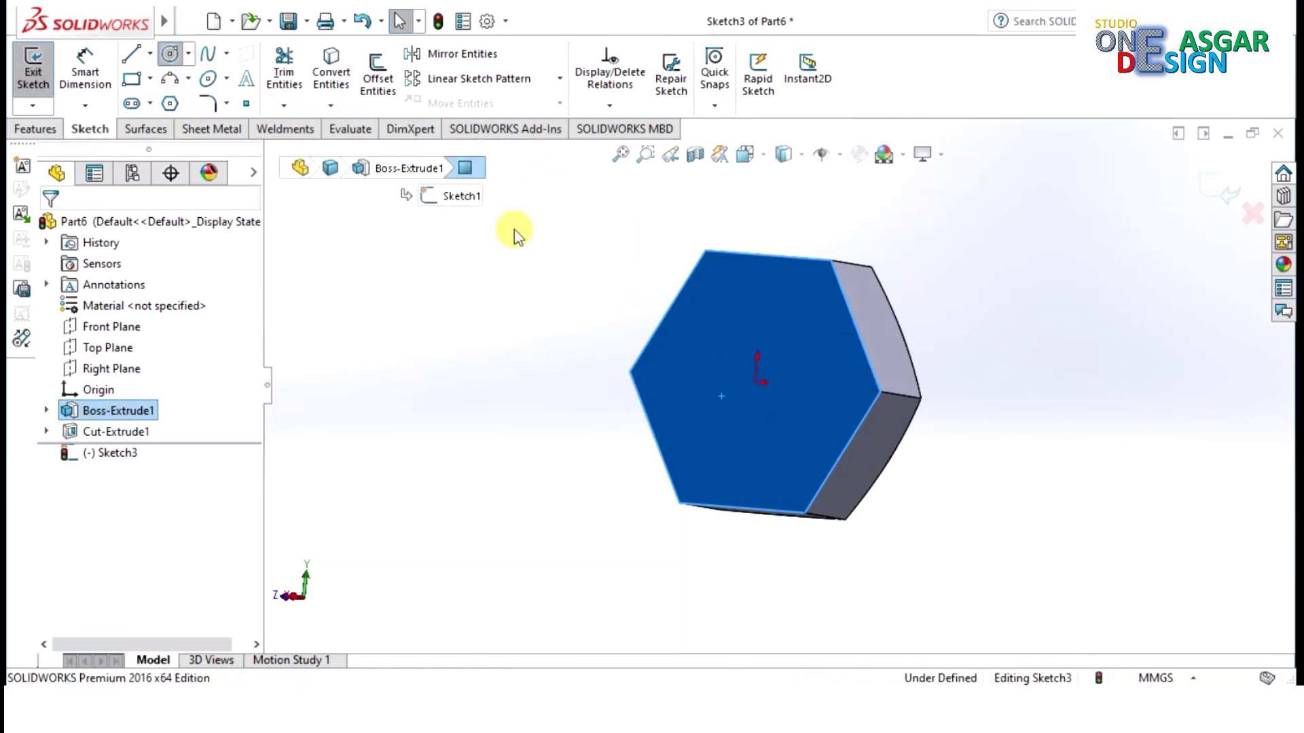
left_click(756, 383)
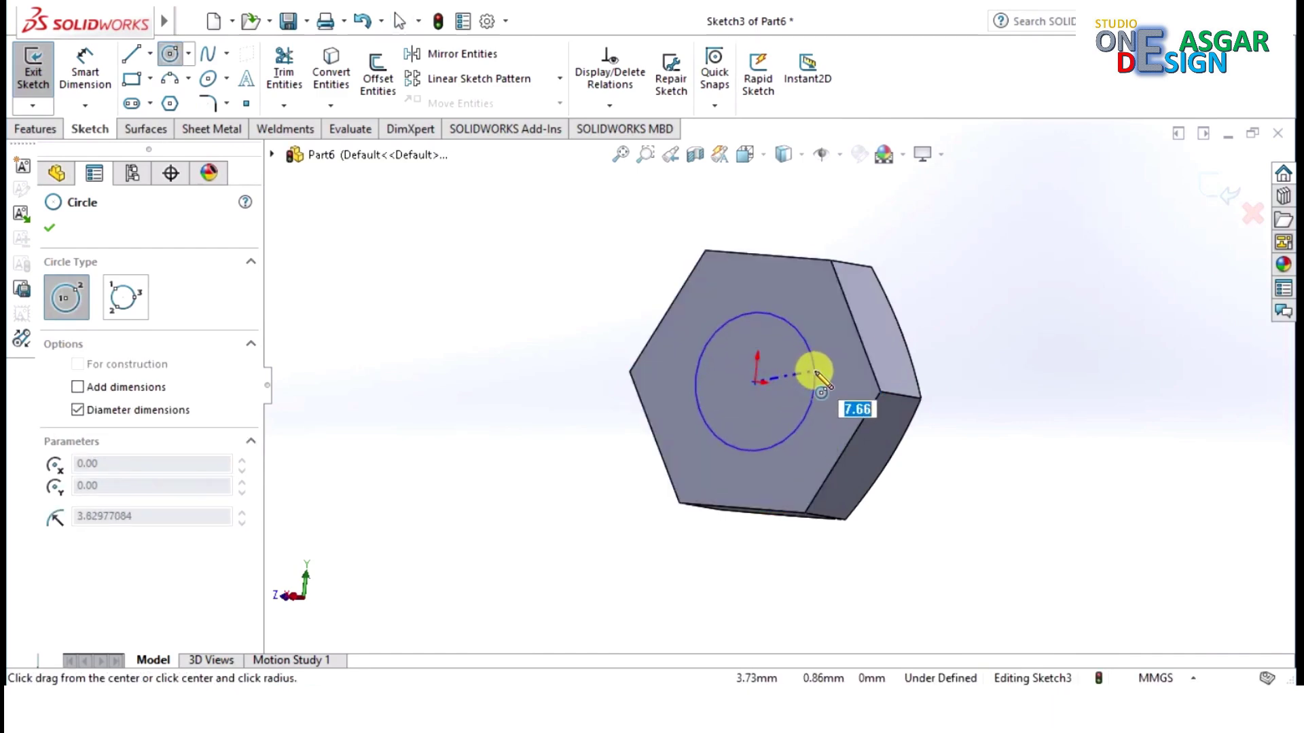
left_click(815, 380)
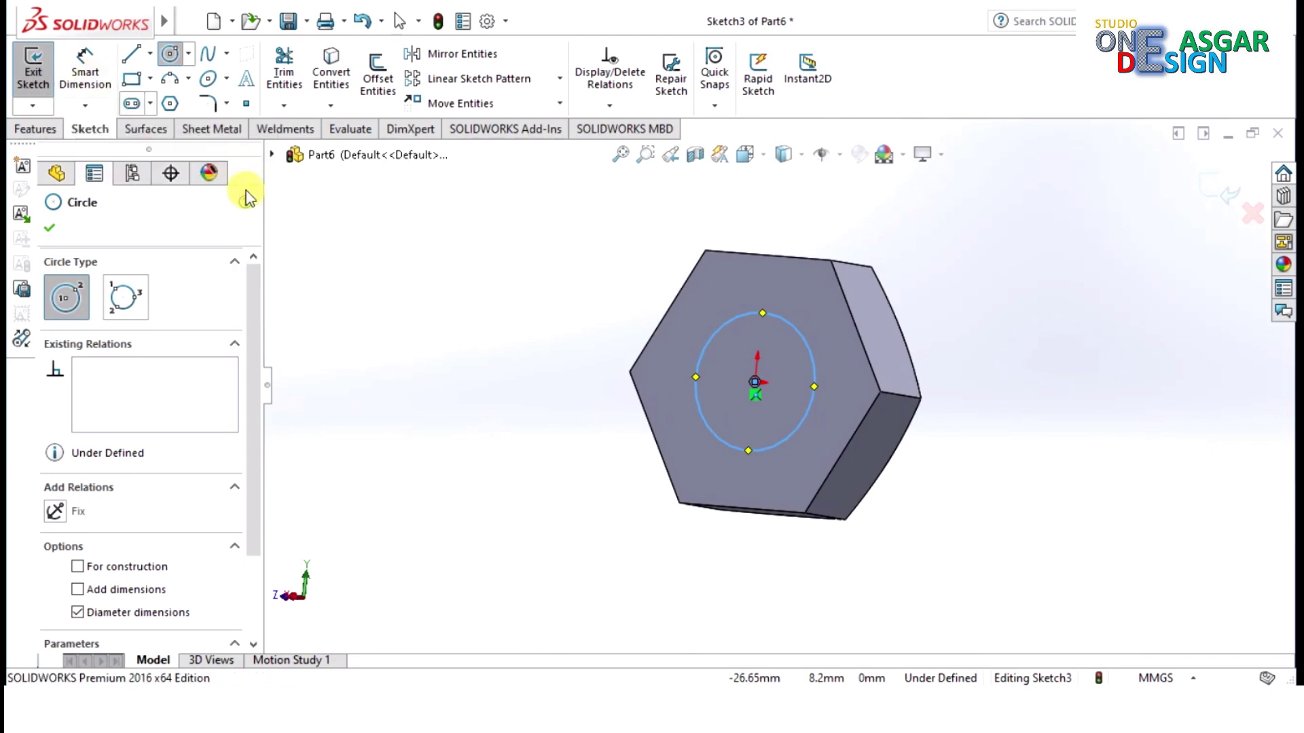
Set the sketched circle's radius to 4 mm and finish the circle.
left_click_drag(253, 303, 256, 399)
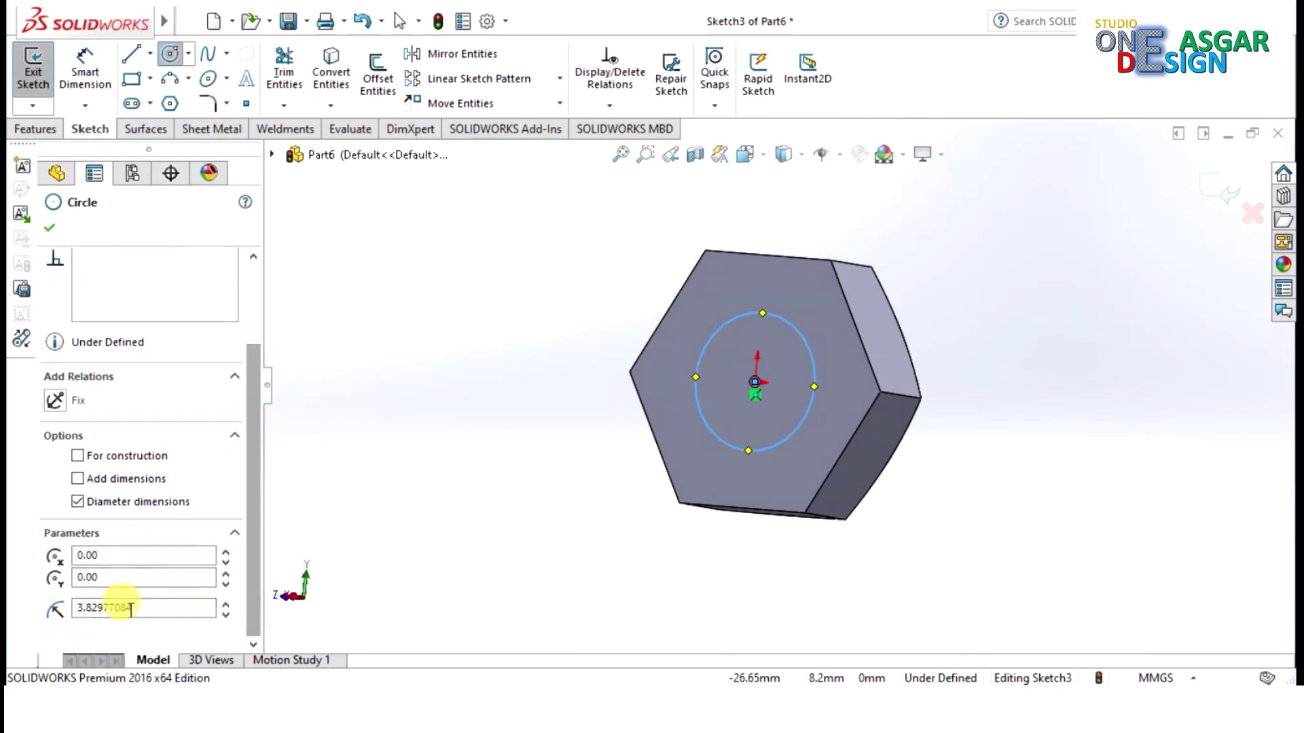
left_click_drag(135, 607, 67, 609)
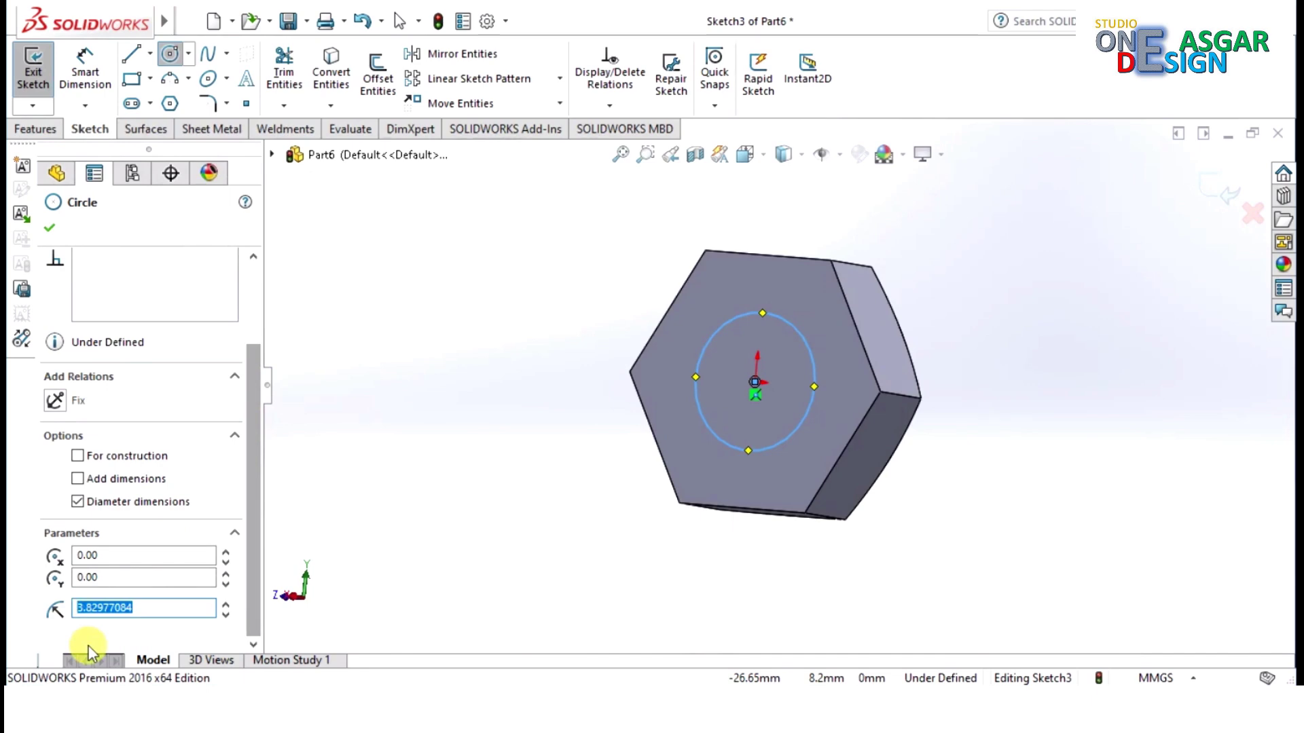
type("4")
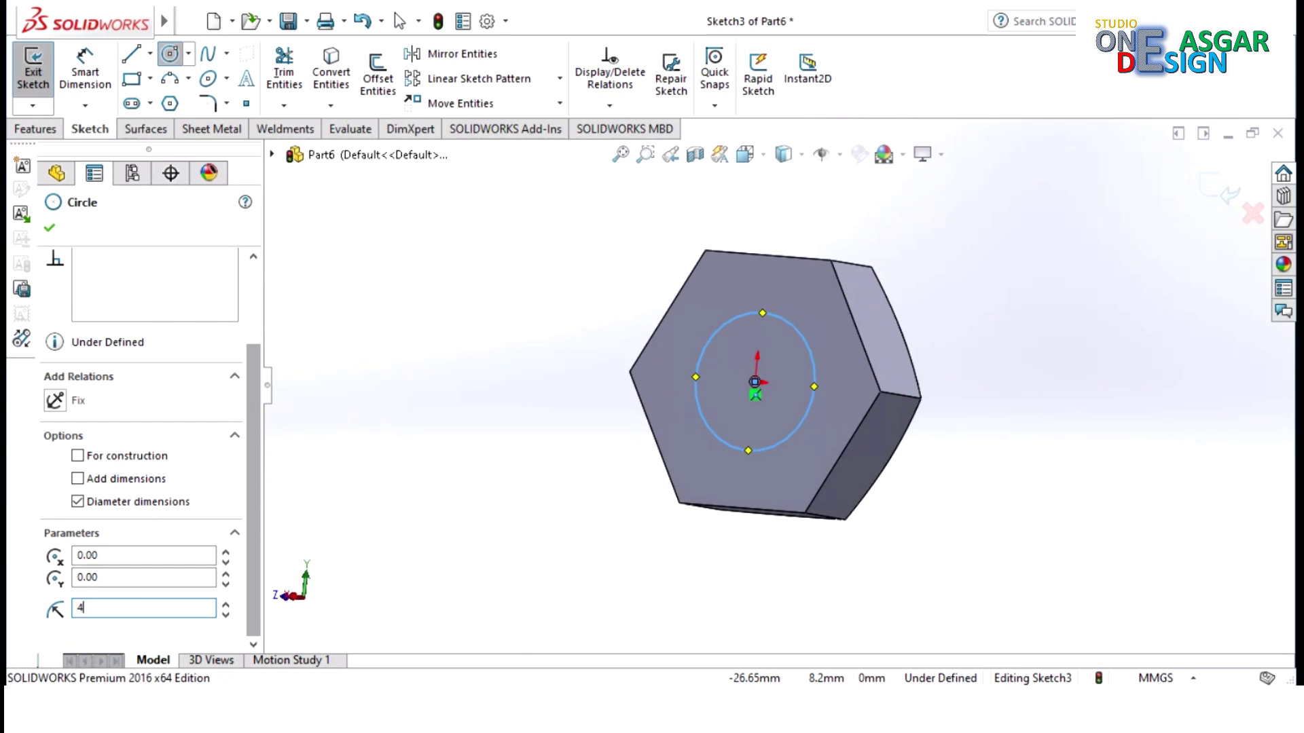
double_click(91, 609)
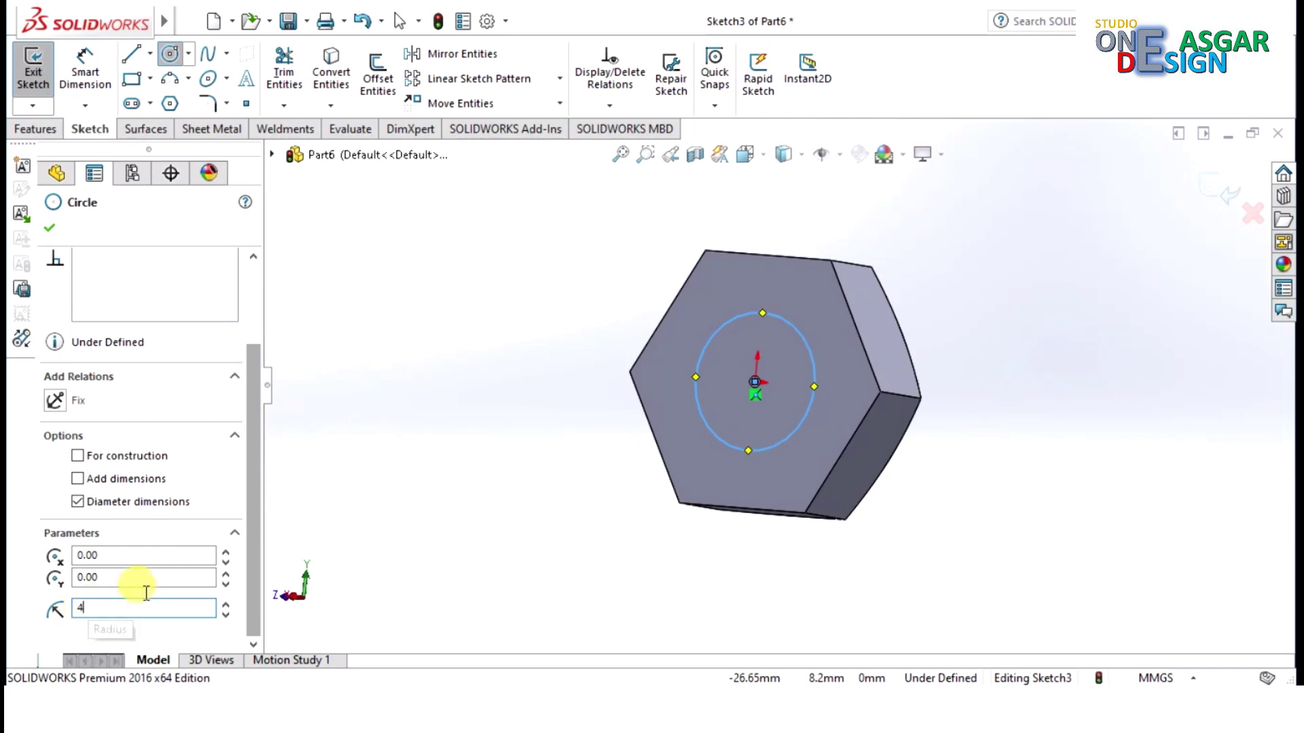
left_click(100, 226)
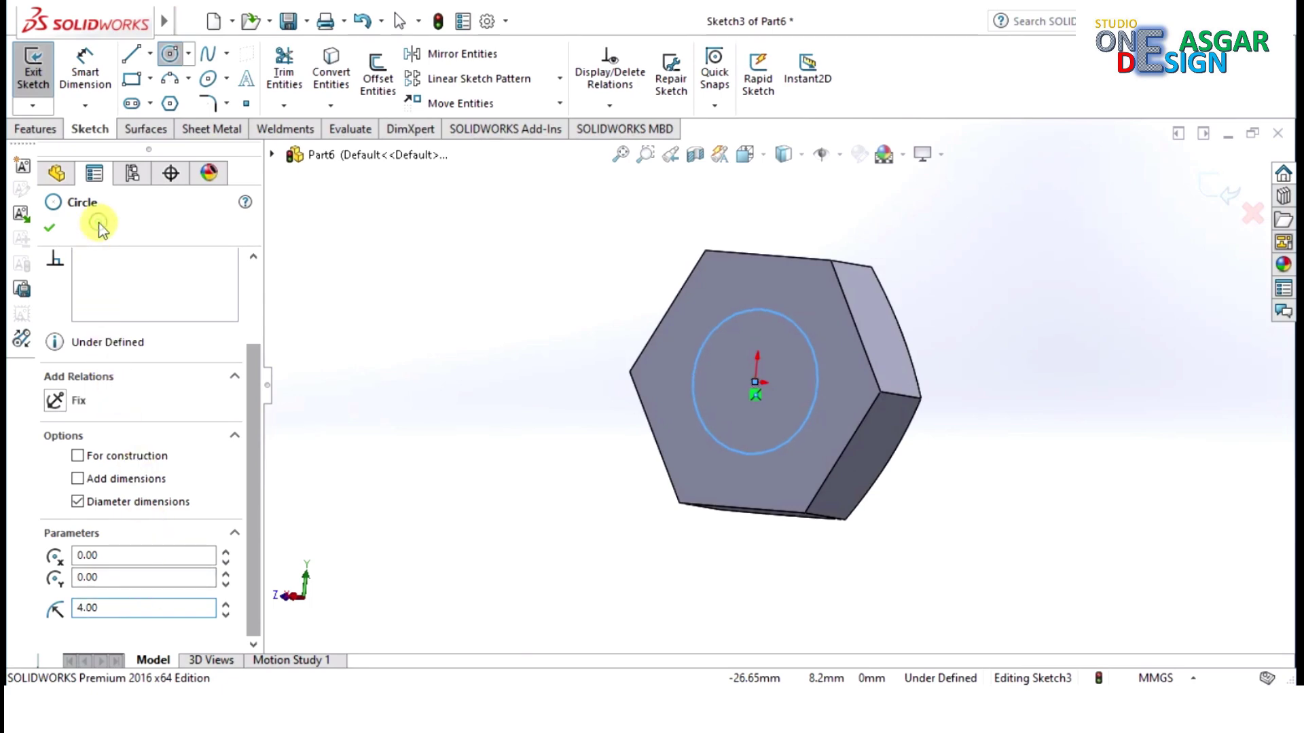
left_click(745, 452)
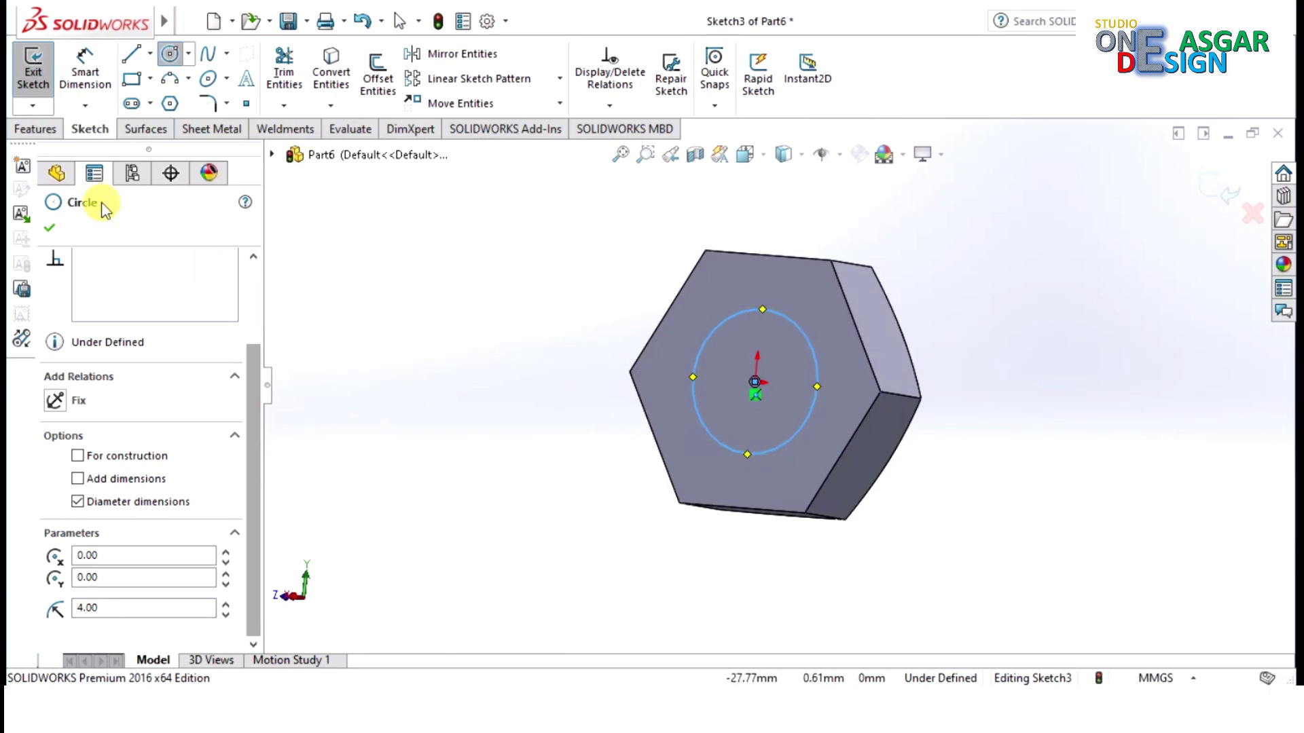
left_click(52, 231)
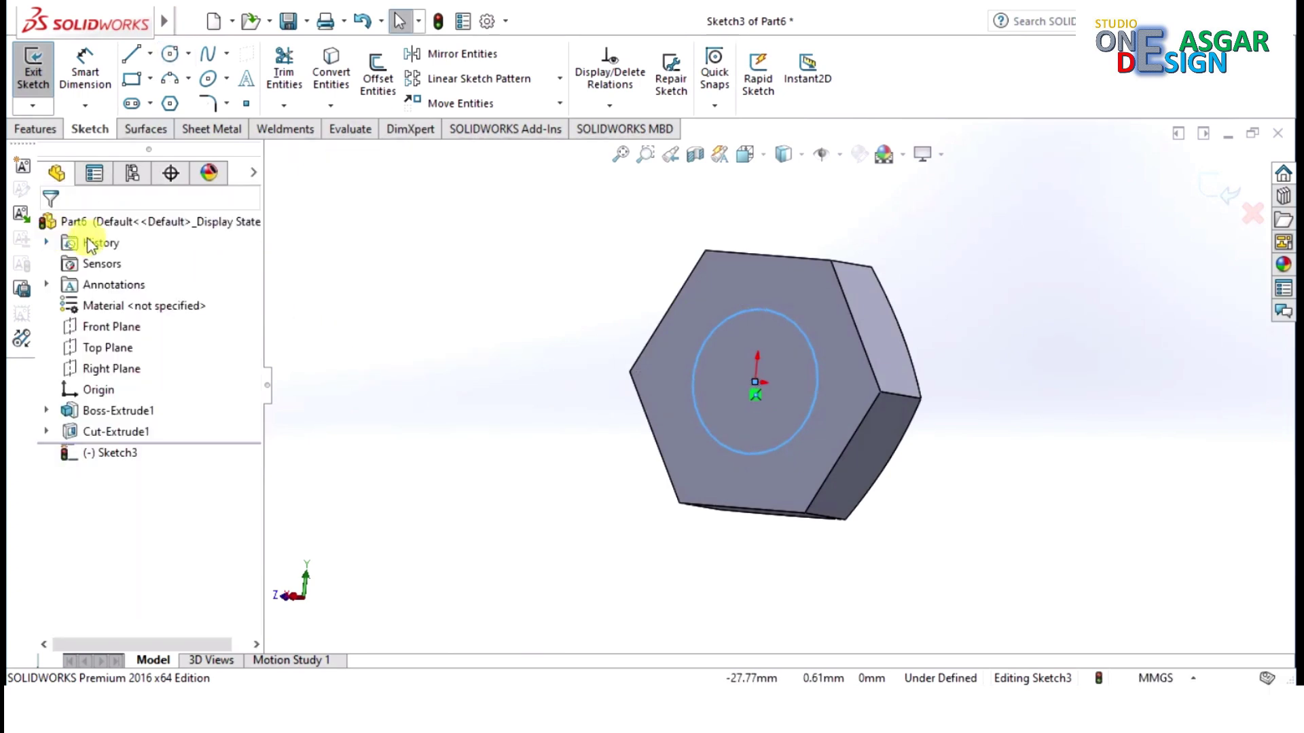
Extrude the circle outward from the hexagonal face as a blind boss with a depth of 50 mm, merged with the head.
left_click(49, 130)
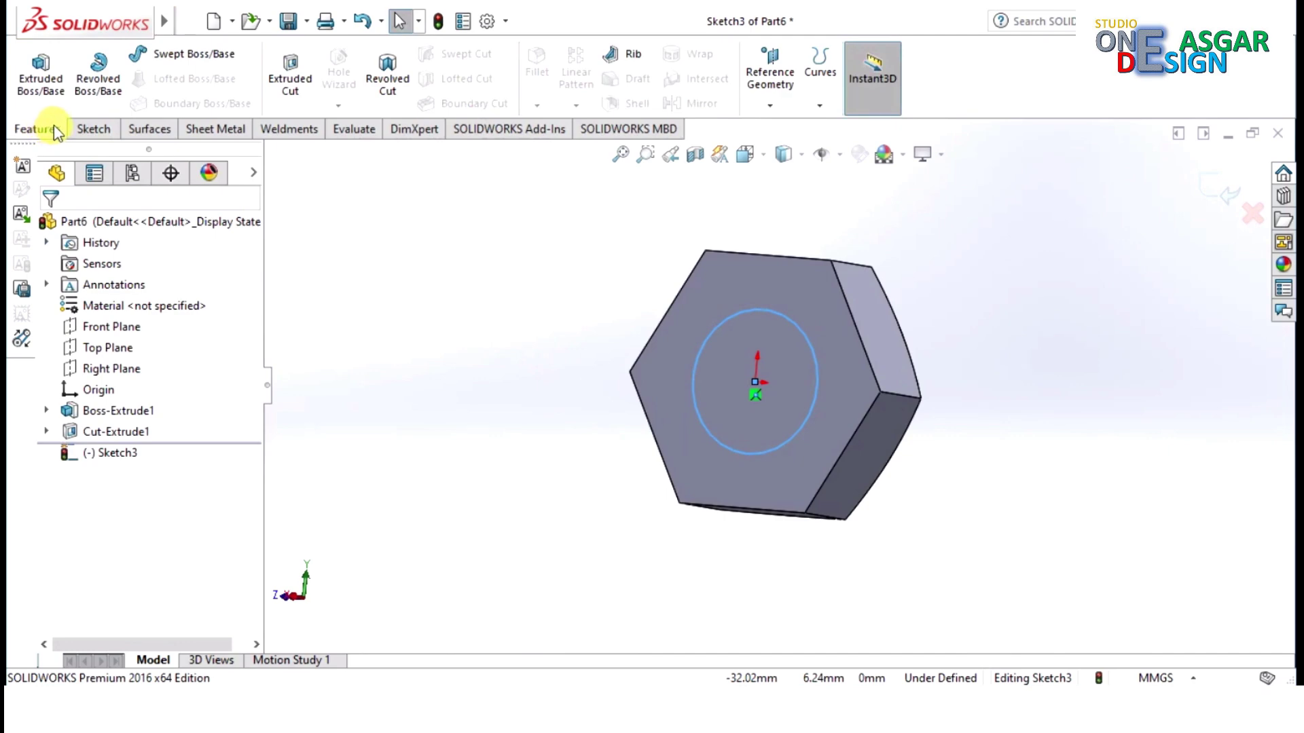
left_click(41, 71)
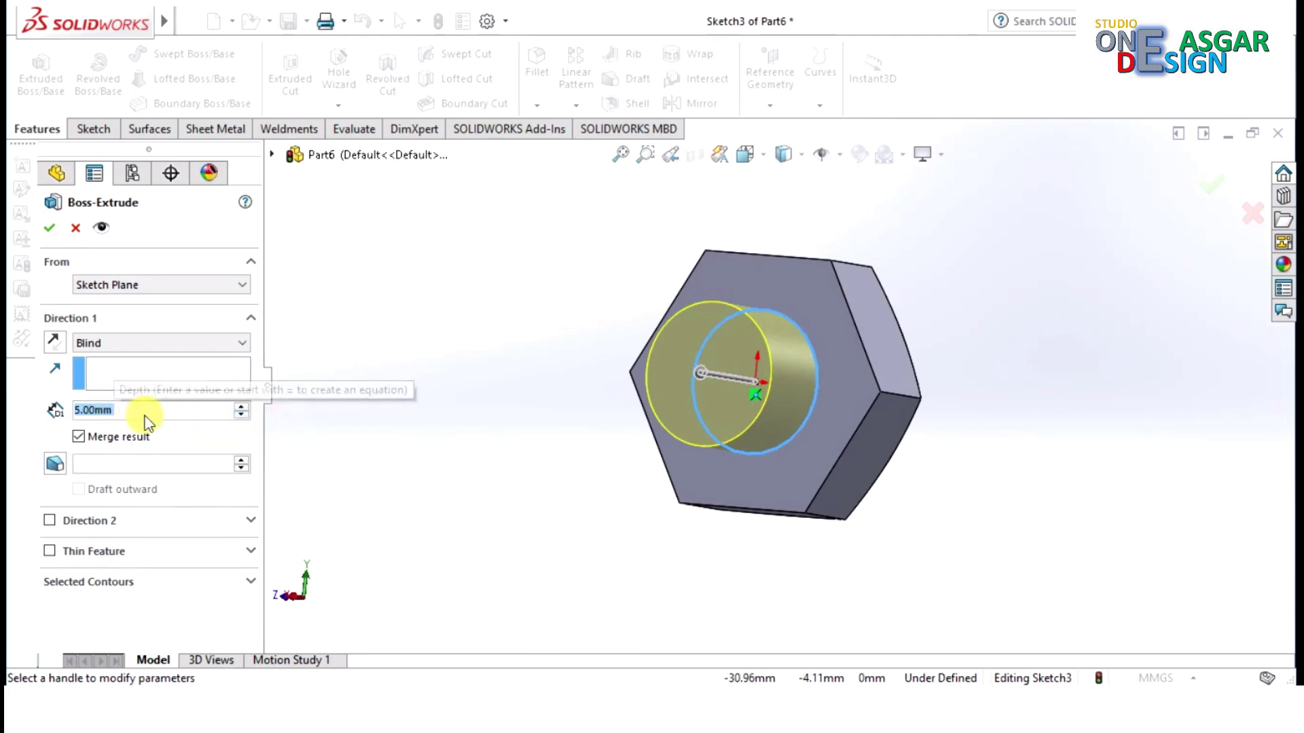
type("5")
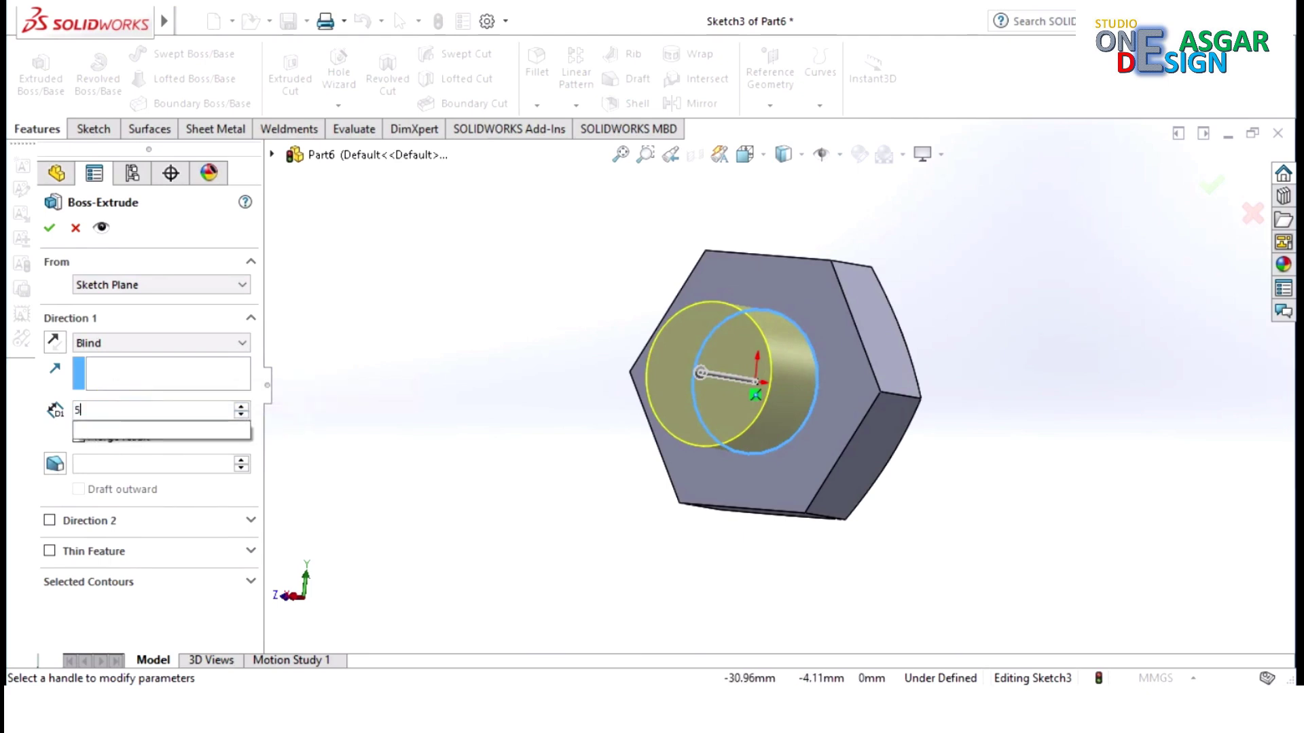
type("0")
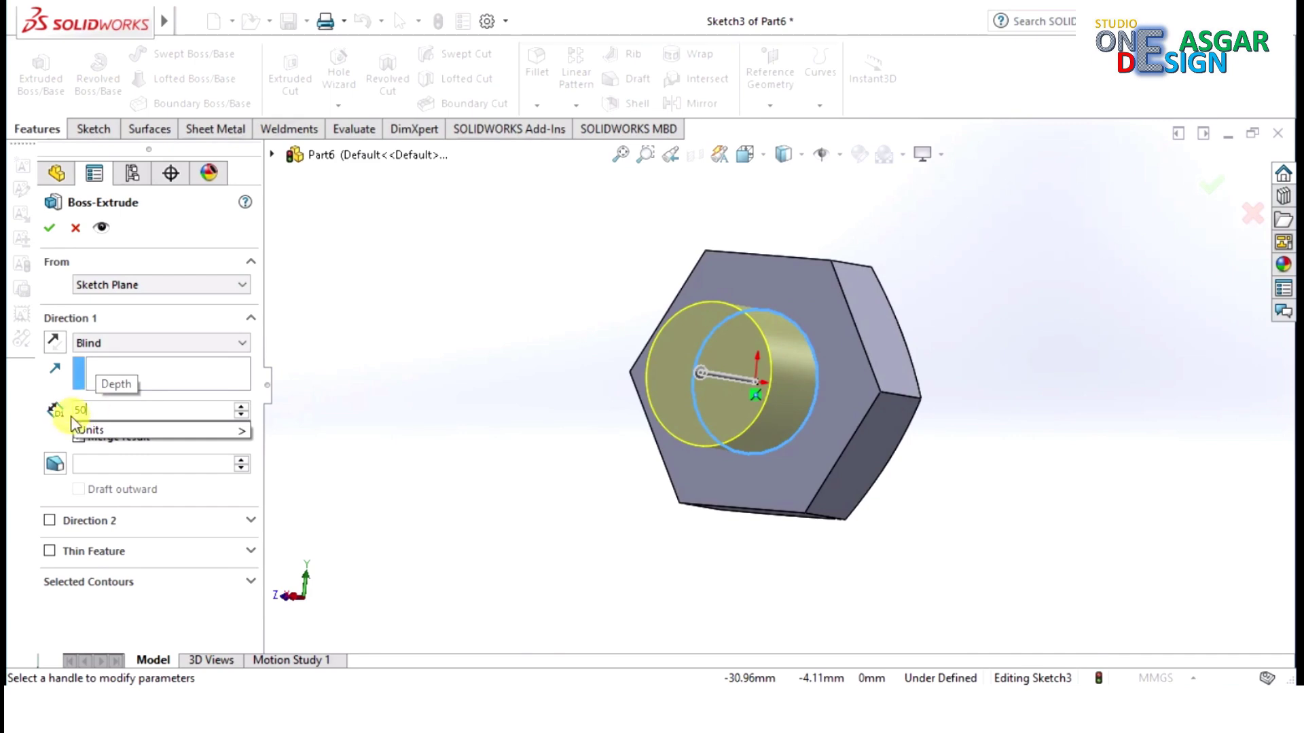
left_click(182, 216)
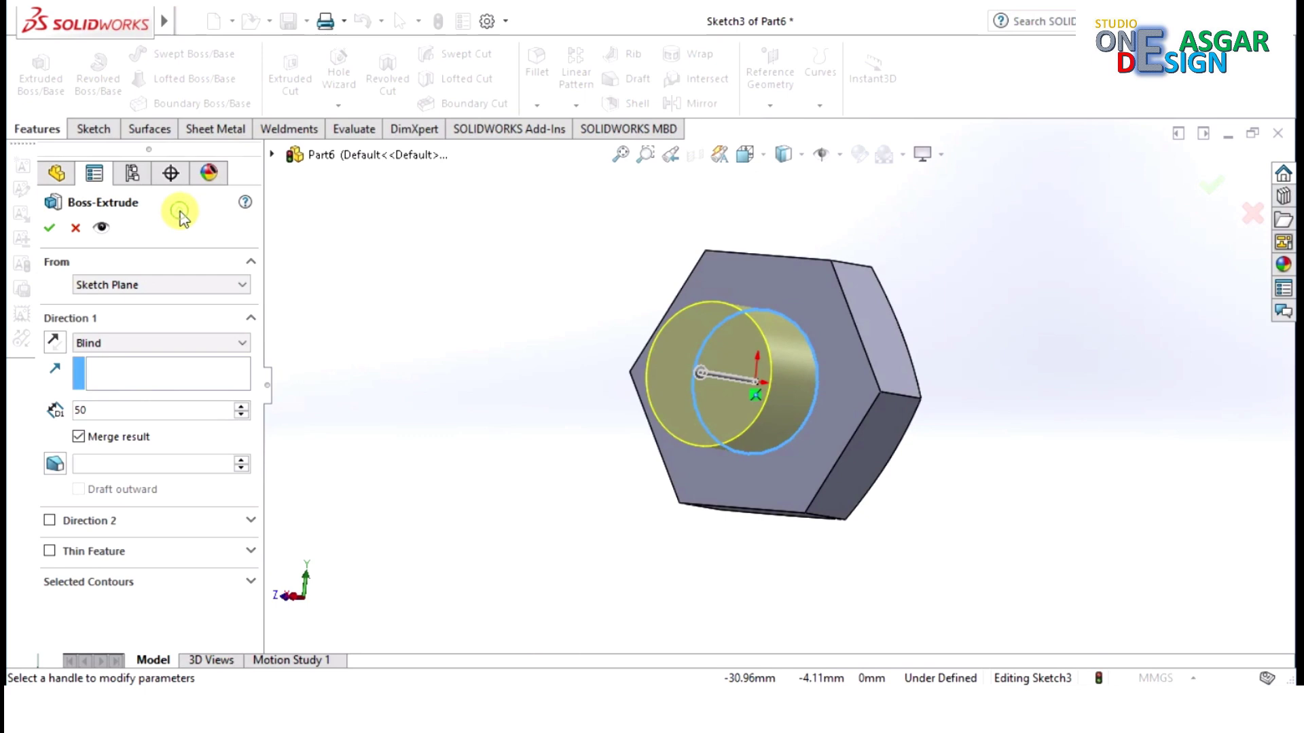
left_click(50, 228)
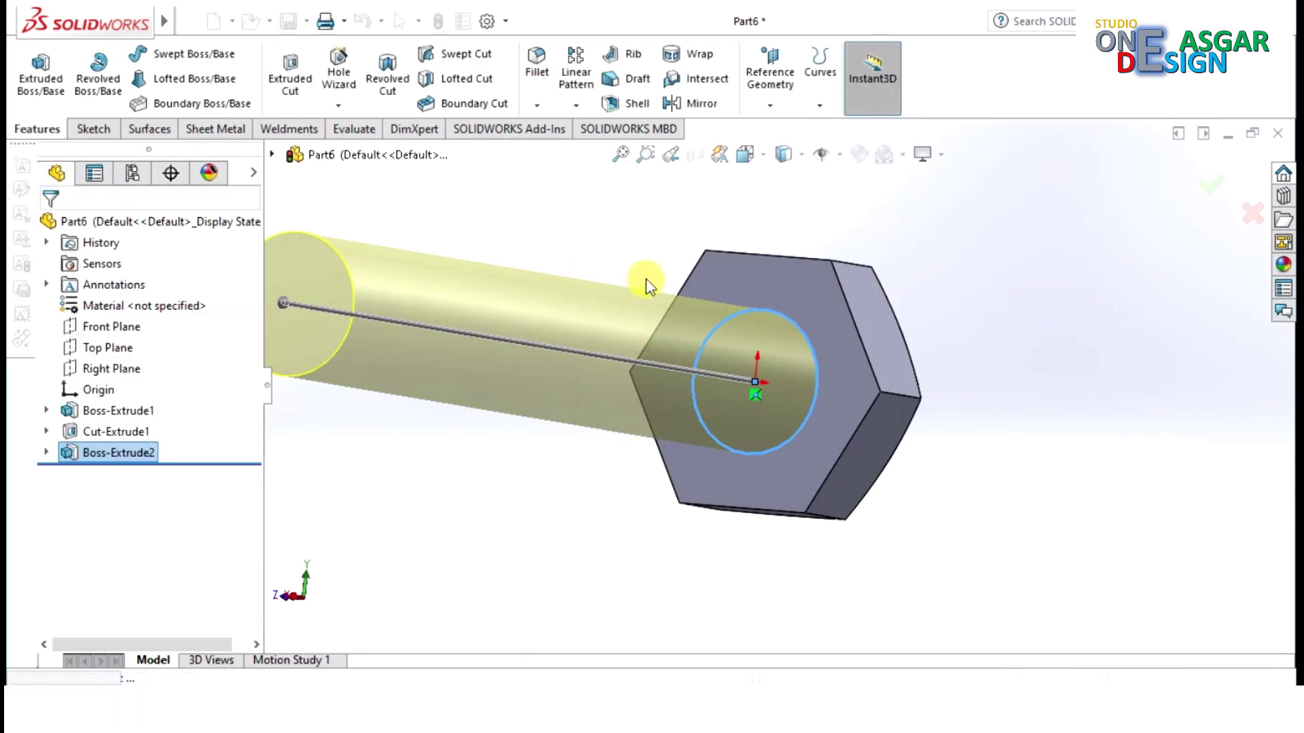
Chamfer the circular edge at the free end of the shank with a 1 mm distance and a 45° angle.
middle_click_drag(561, 561, 508, 486)
scroll(615, 500, "down", 3)
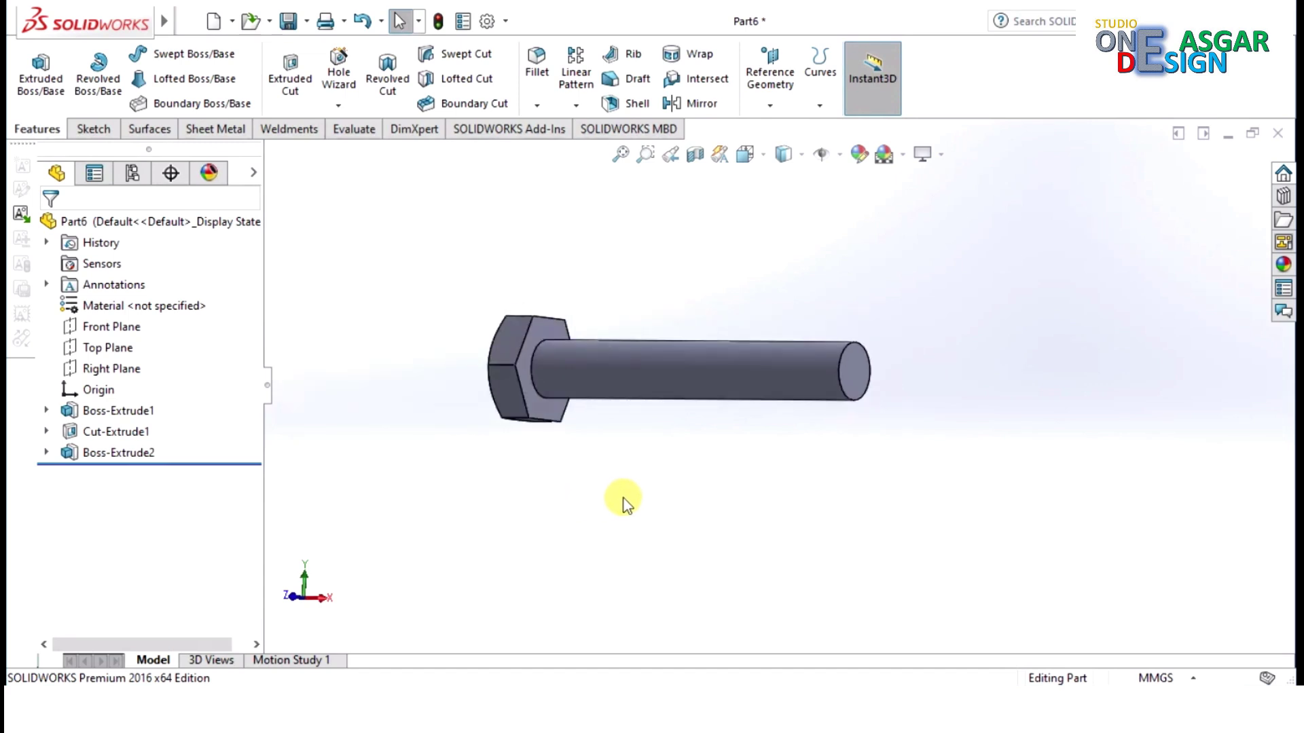
middle_click_drag(614, 495, 831, 374)
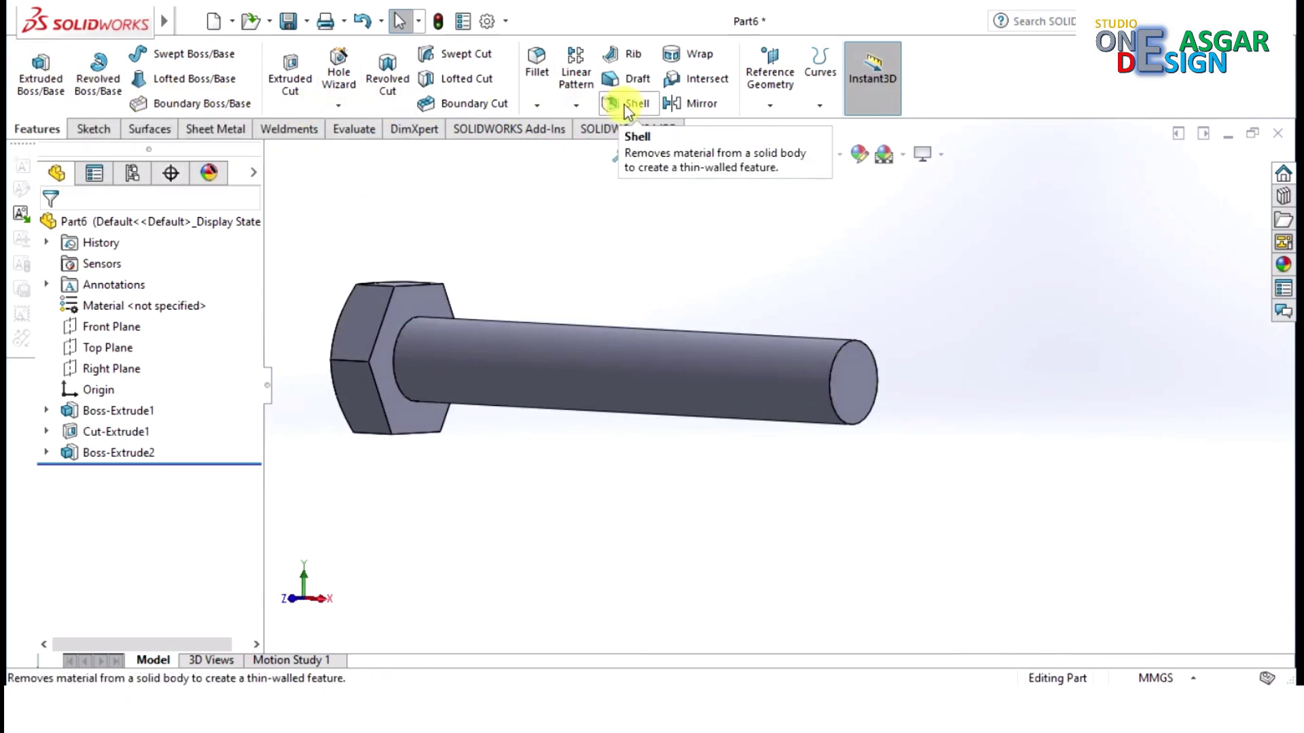
left_click(543, 102)
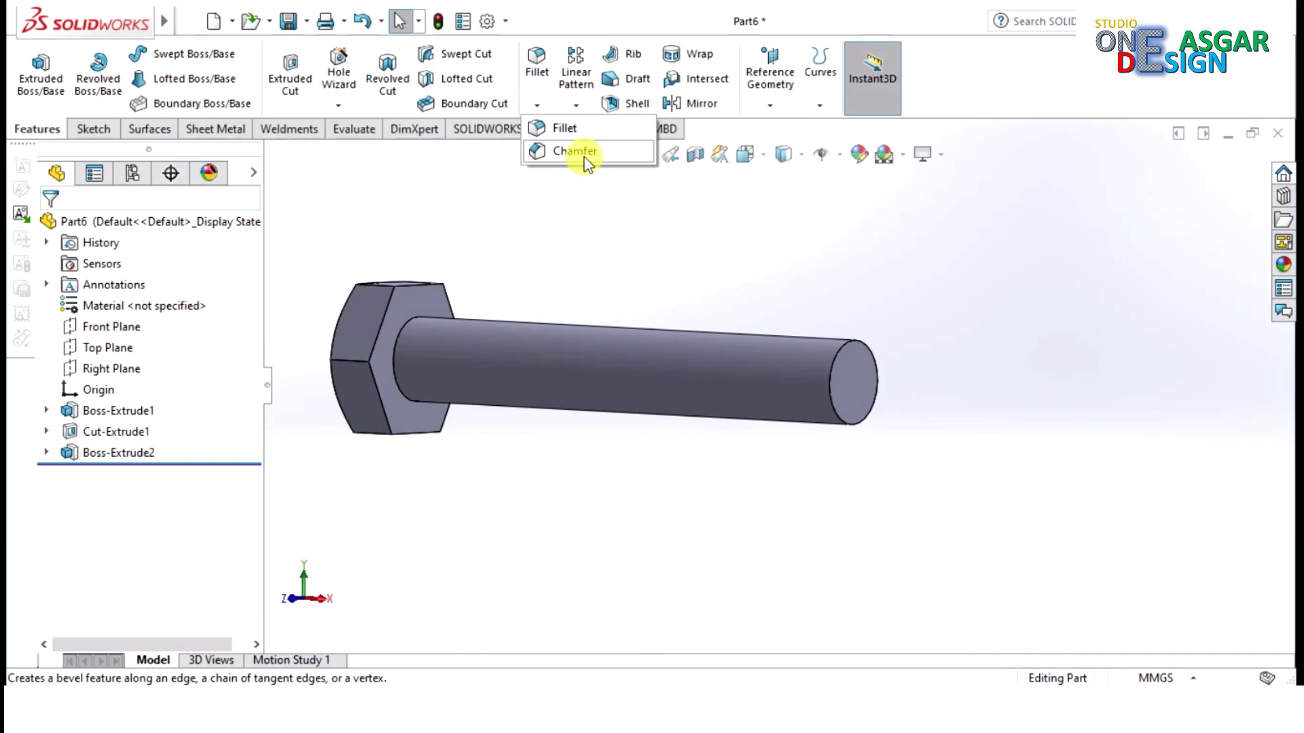
left_click(541, 107)
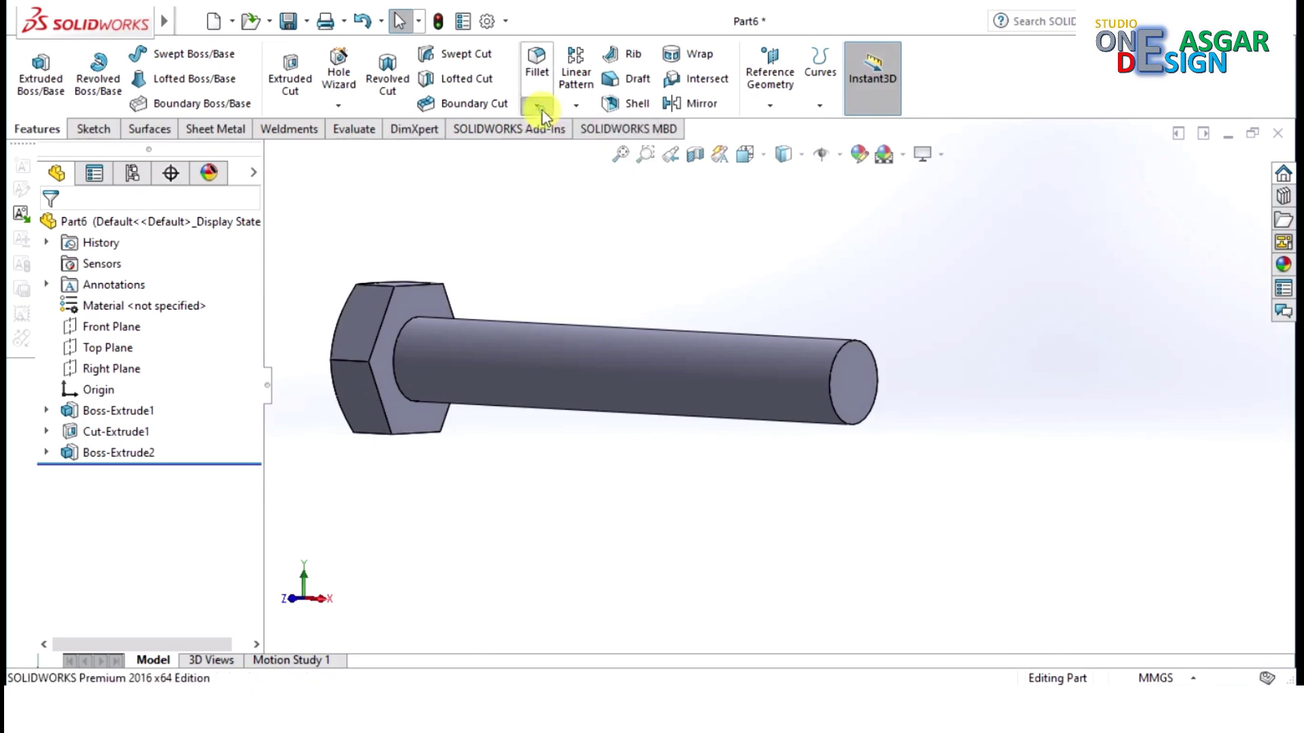
left_click(538, 106)
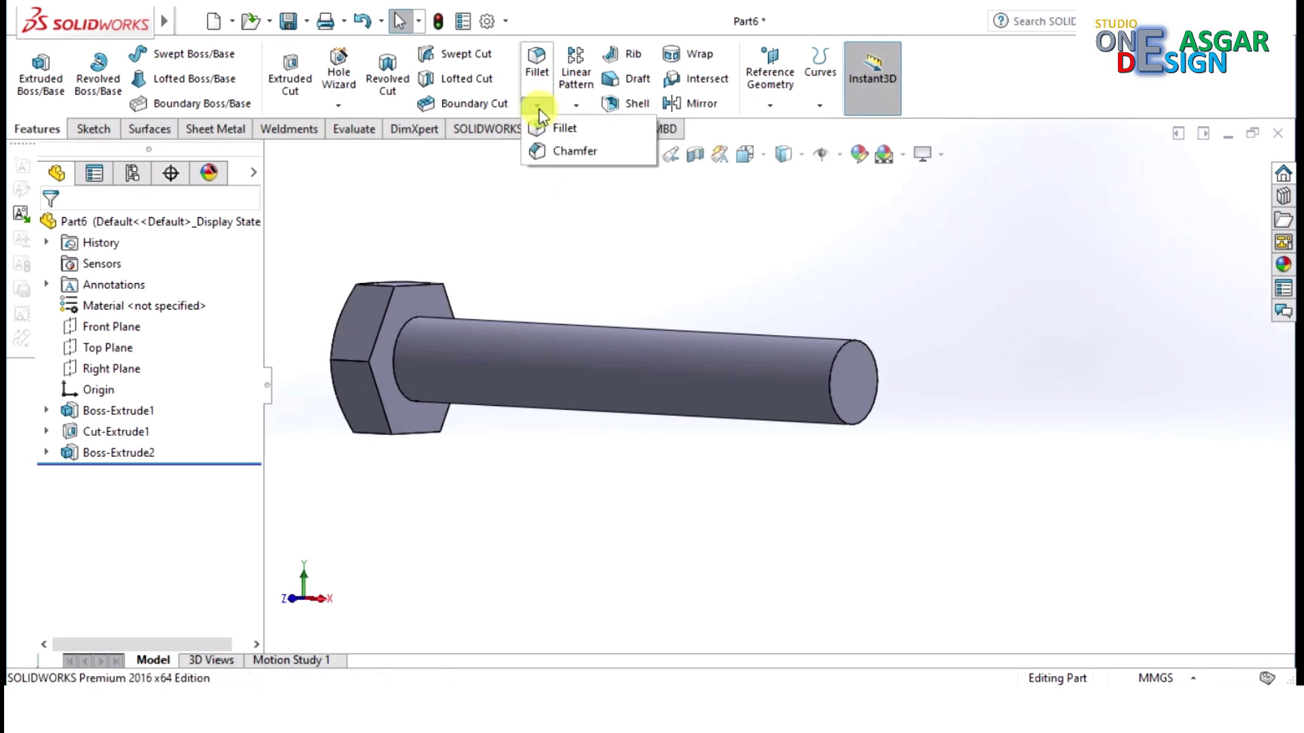
left_click(572, 152)
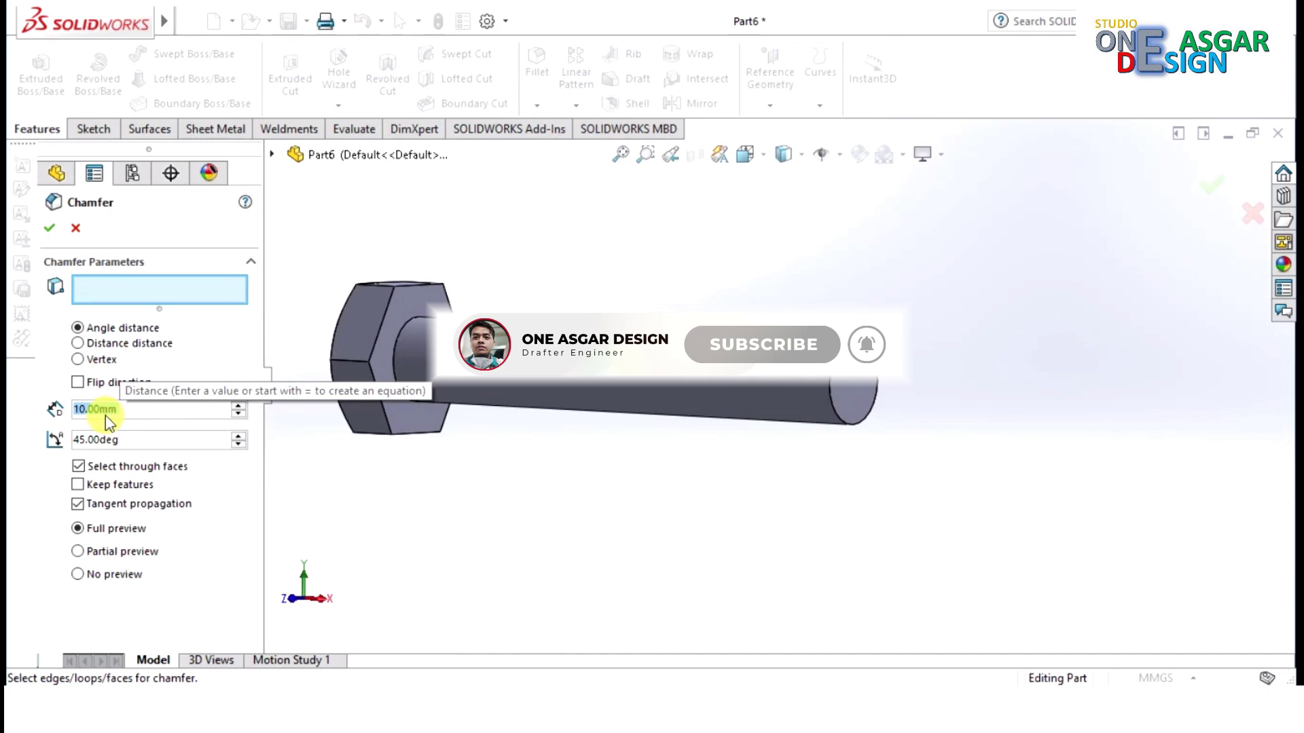
type("1")
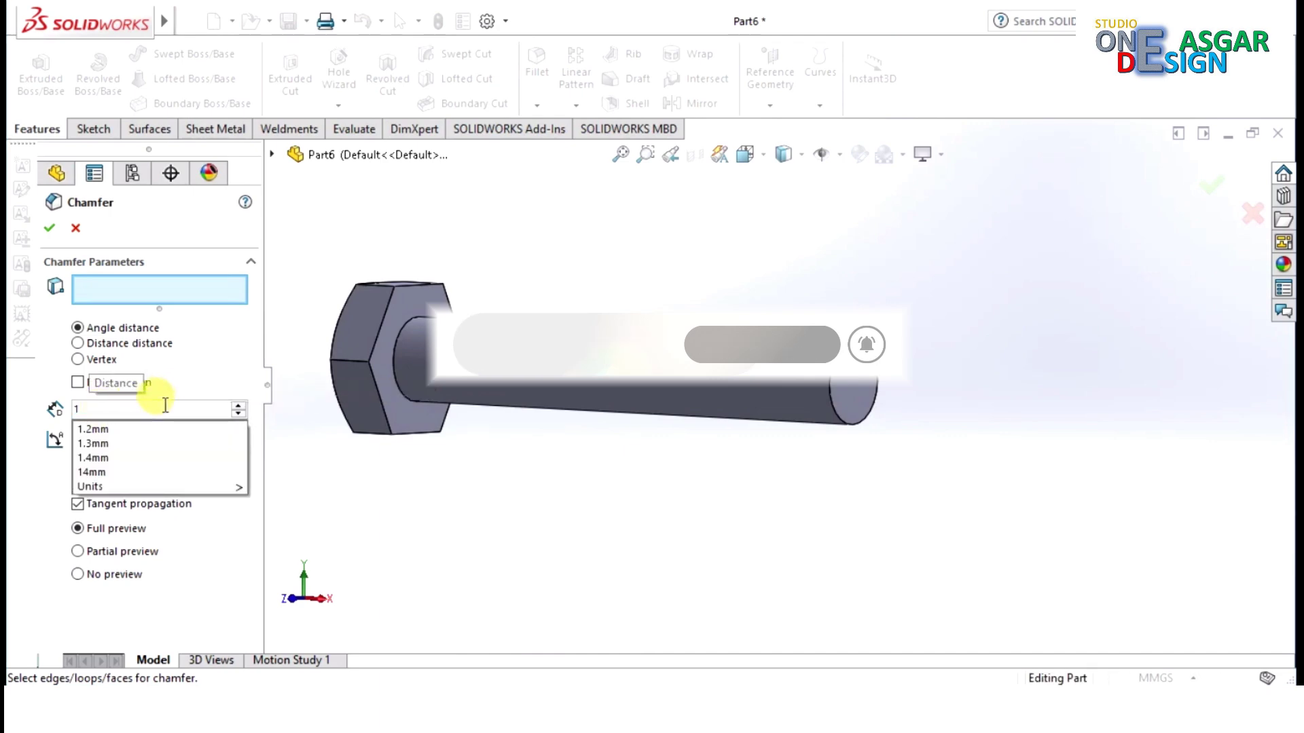
left_click(179, 395)
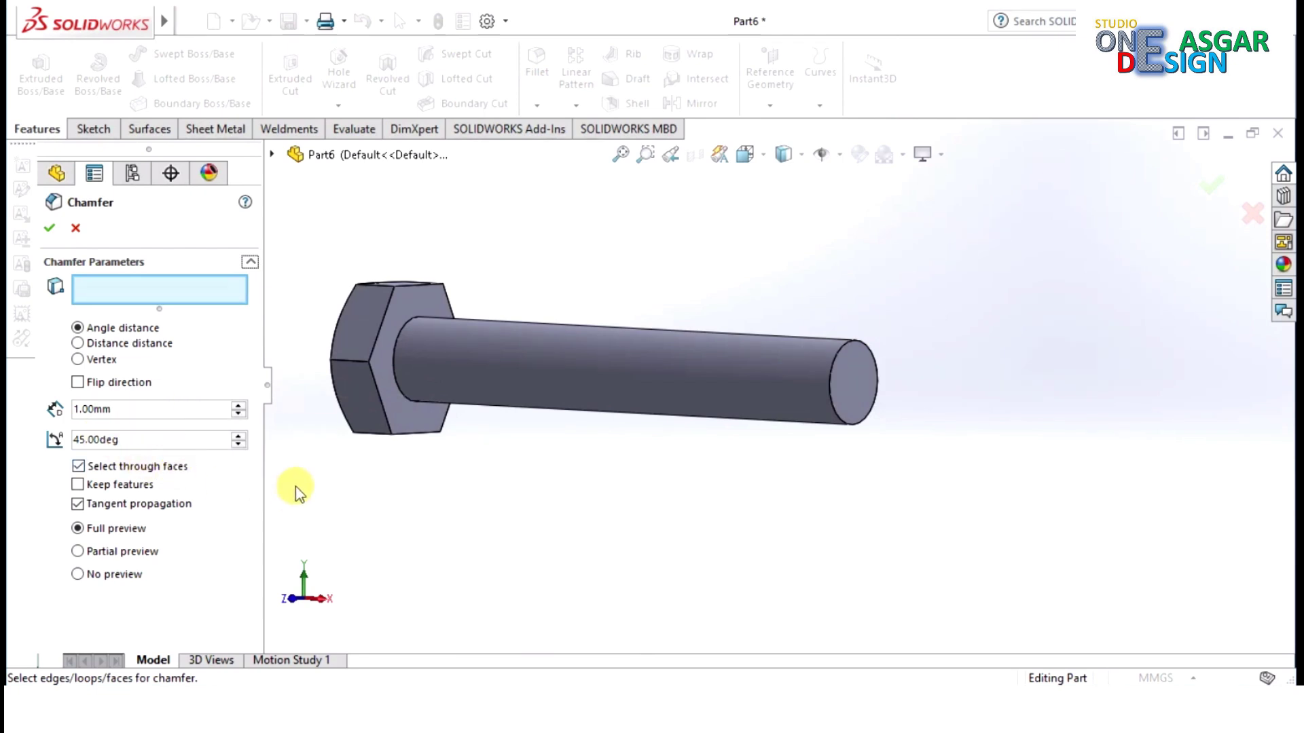
left_click(832, 365)
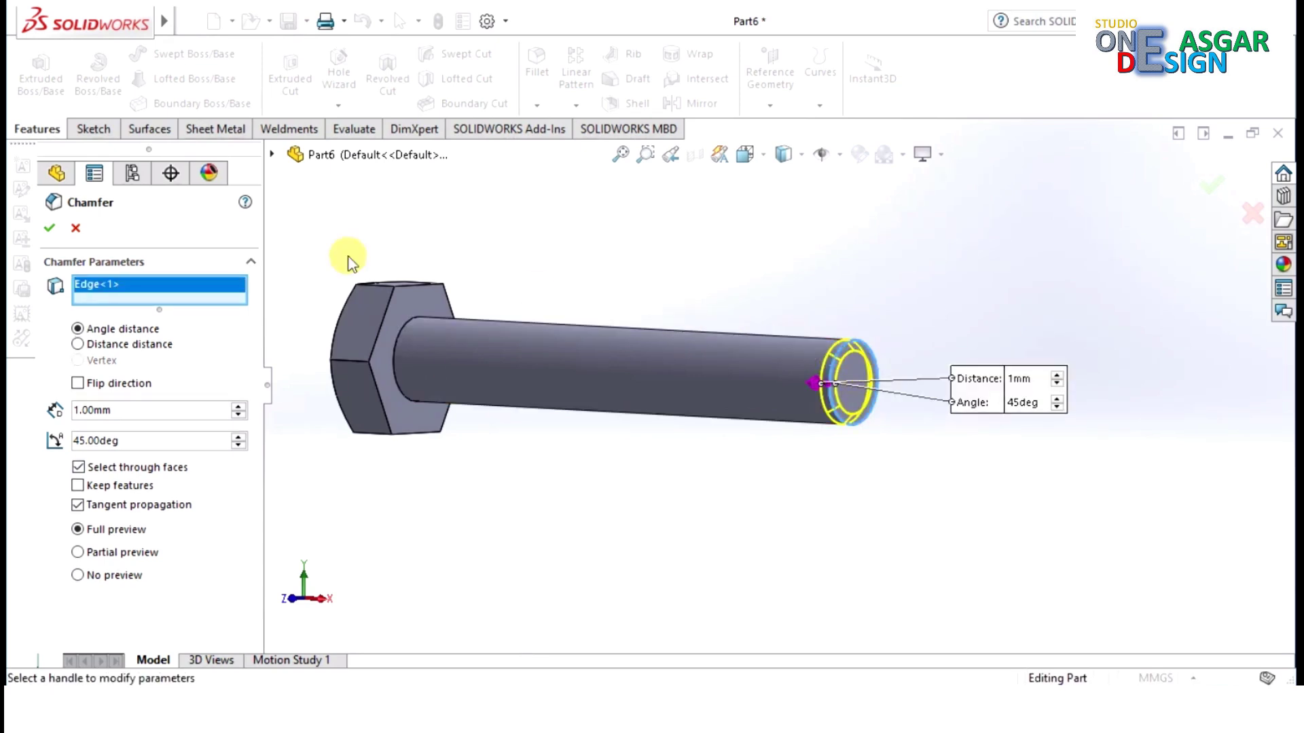
left_click(49, 228)
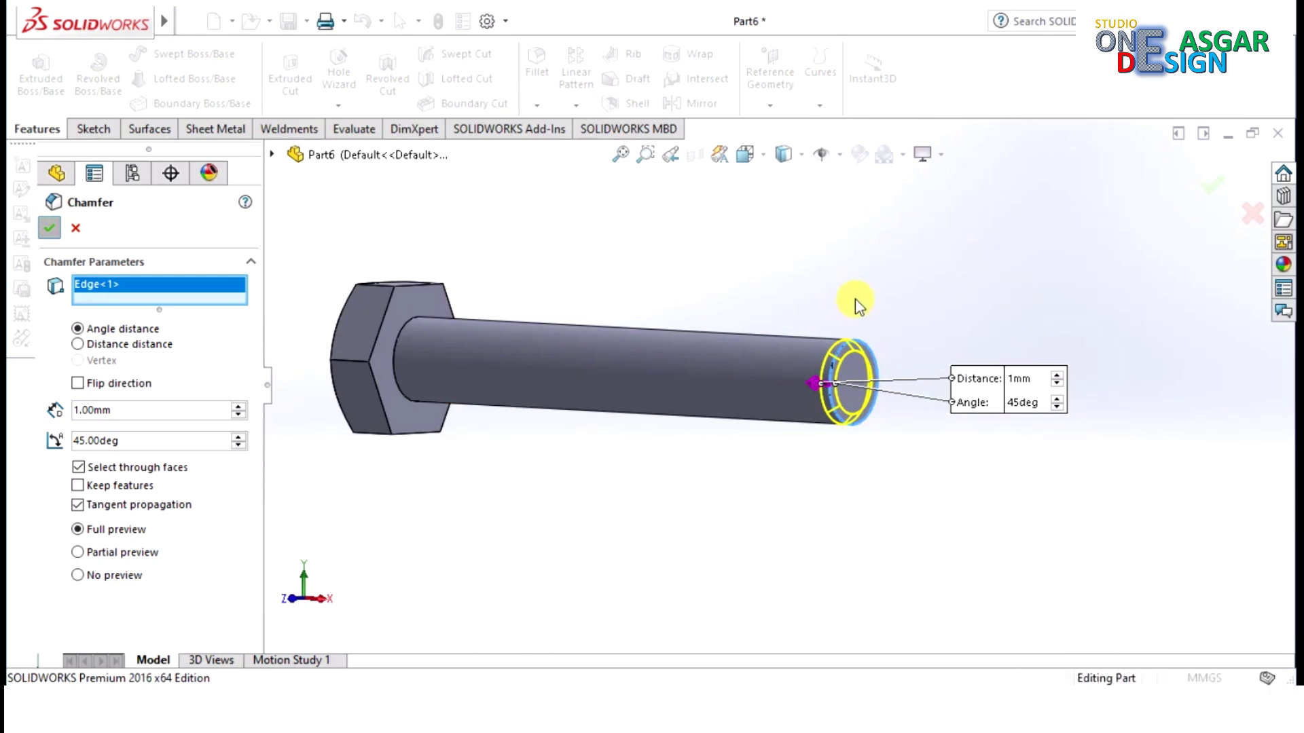
key("Return")
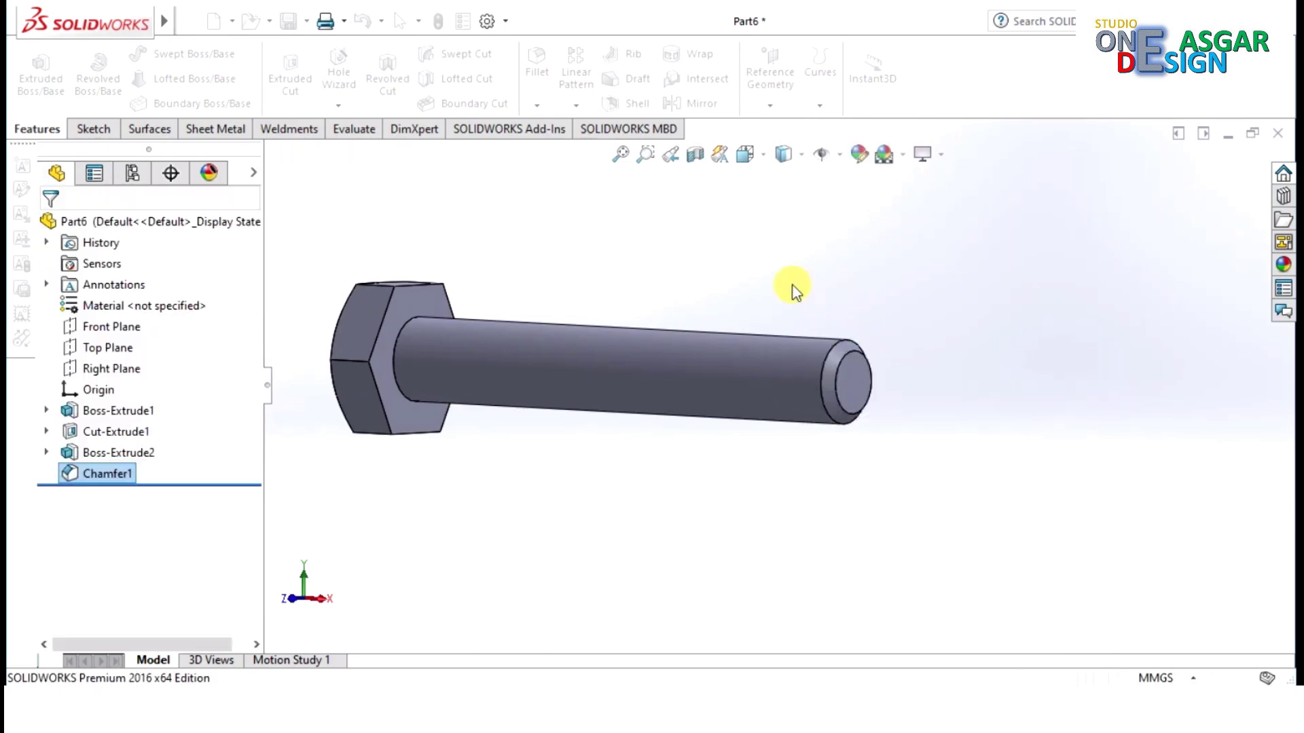
Sketch a circle about 15 mm in diameter, centred on the origin, on the chamfered end face of the shank.
middle_click_drag(761, 286, 609, 364)
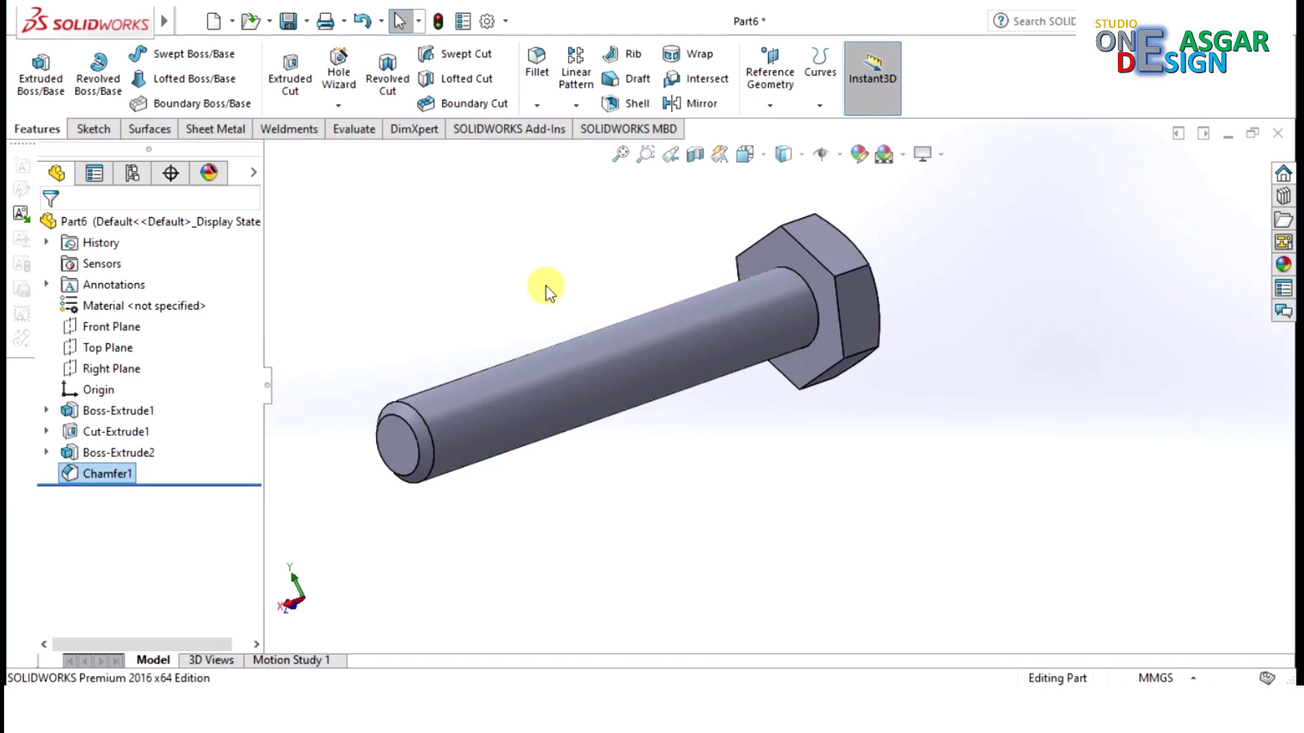
middle_click_drag(547, 290, 552, 296)
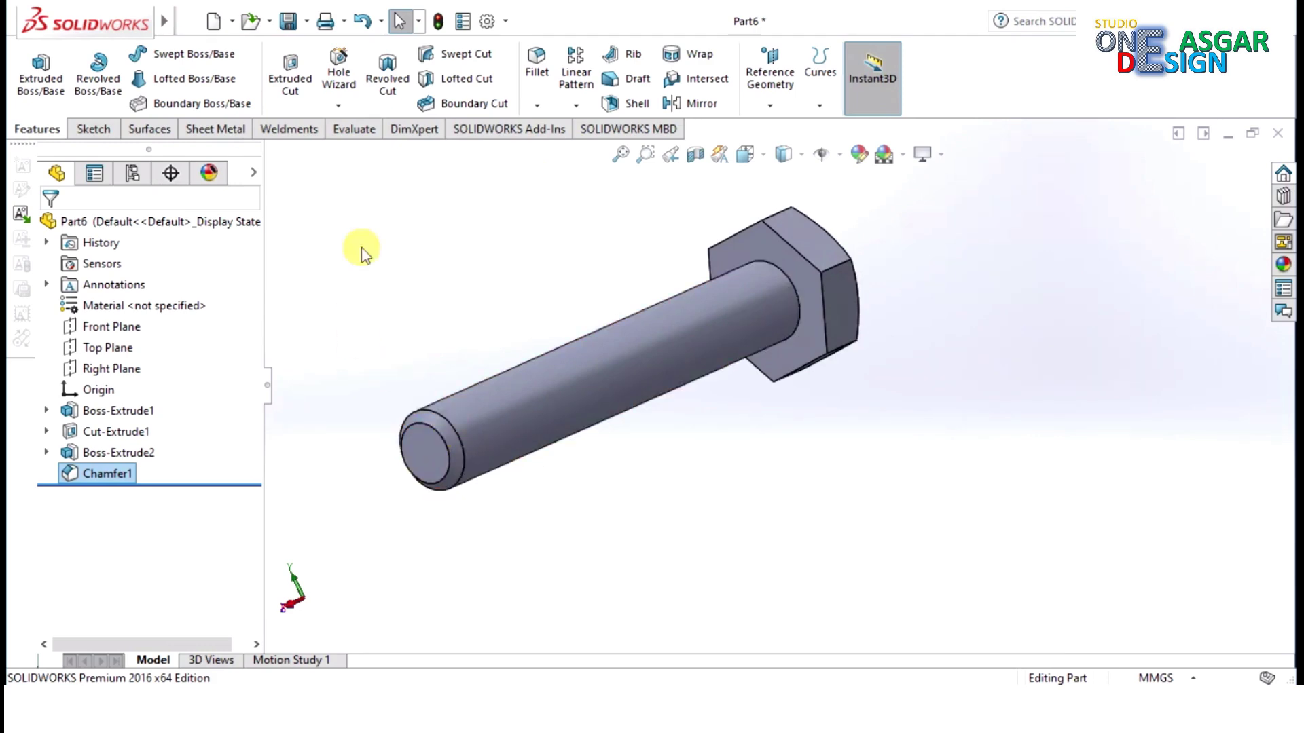
left_click(415, 453)
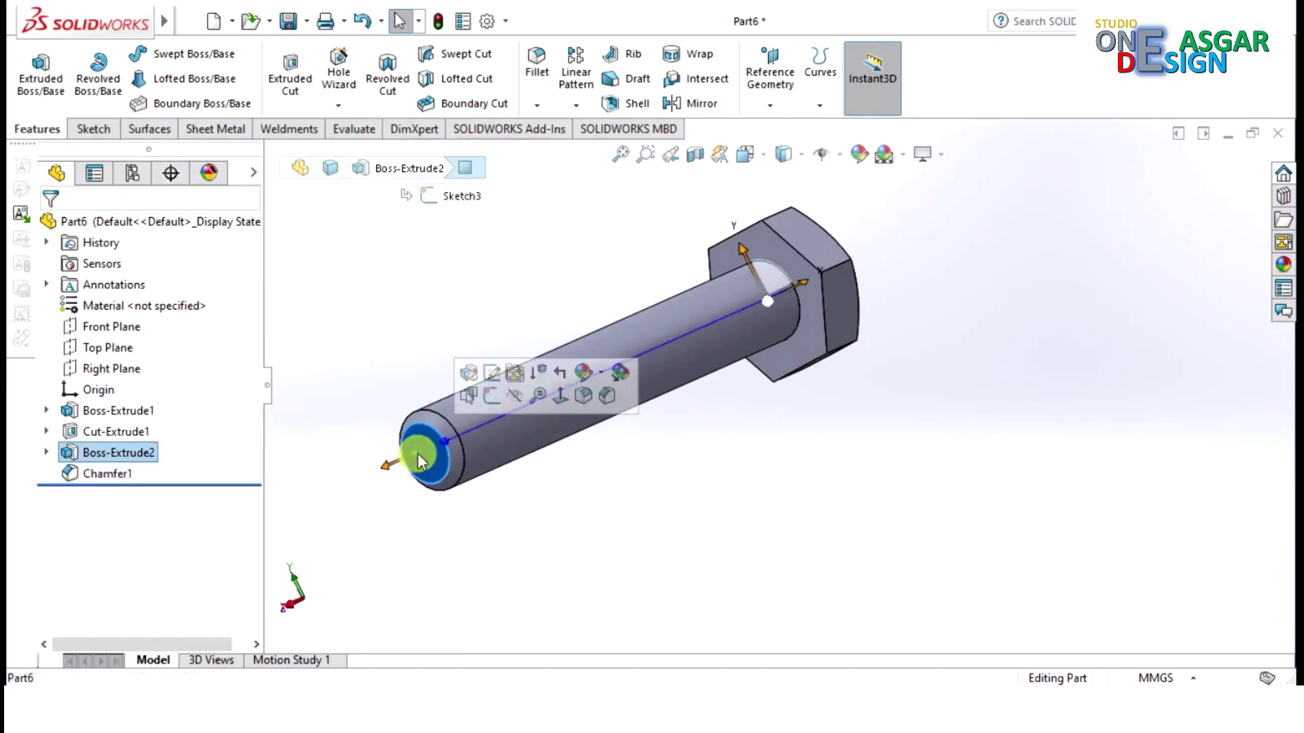
left_click(491, 397)
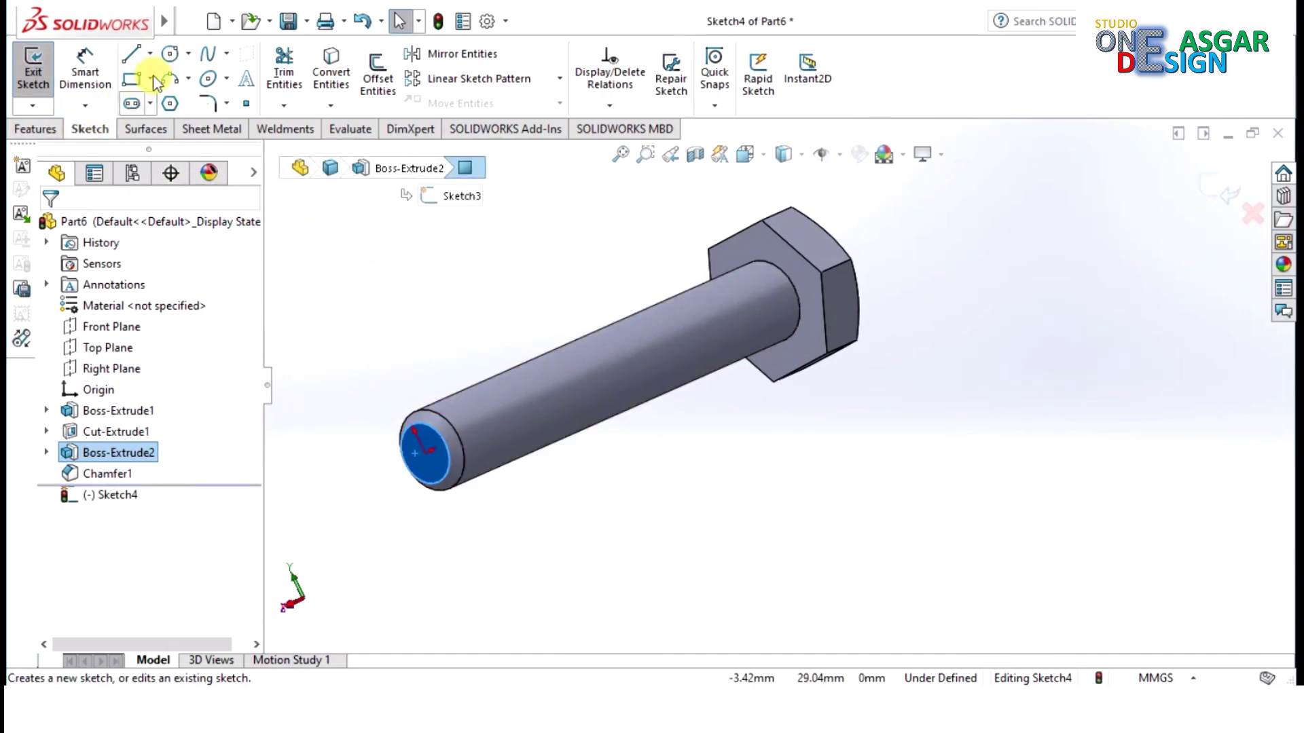
left_click(170, 54)
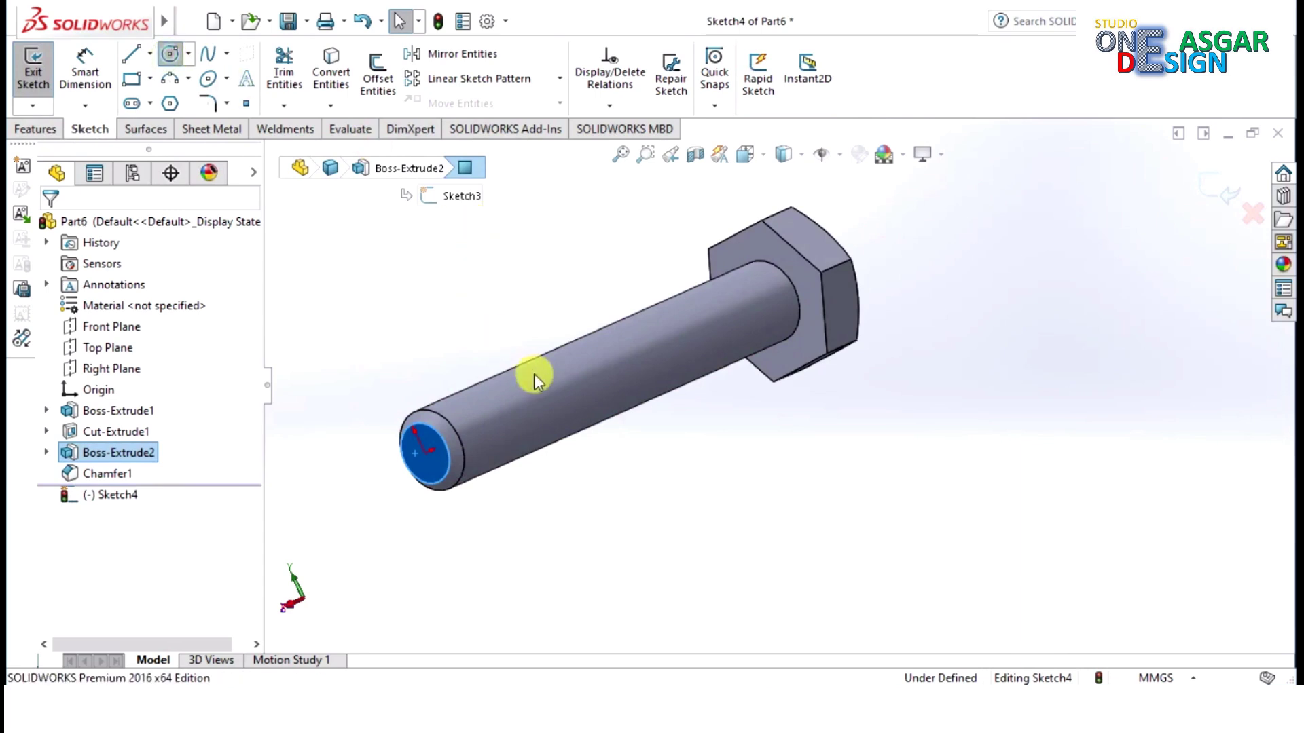
left_click(415, 453)
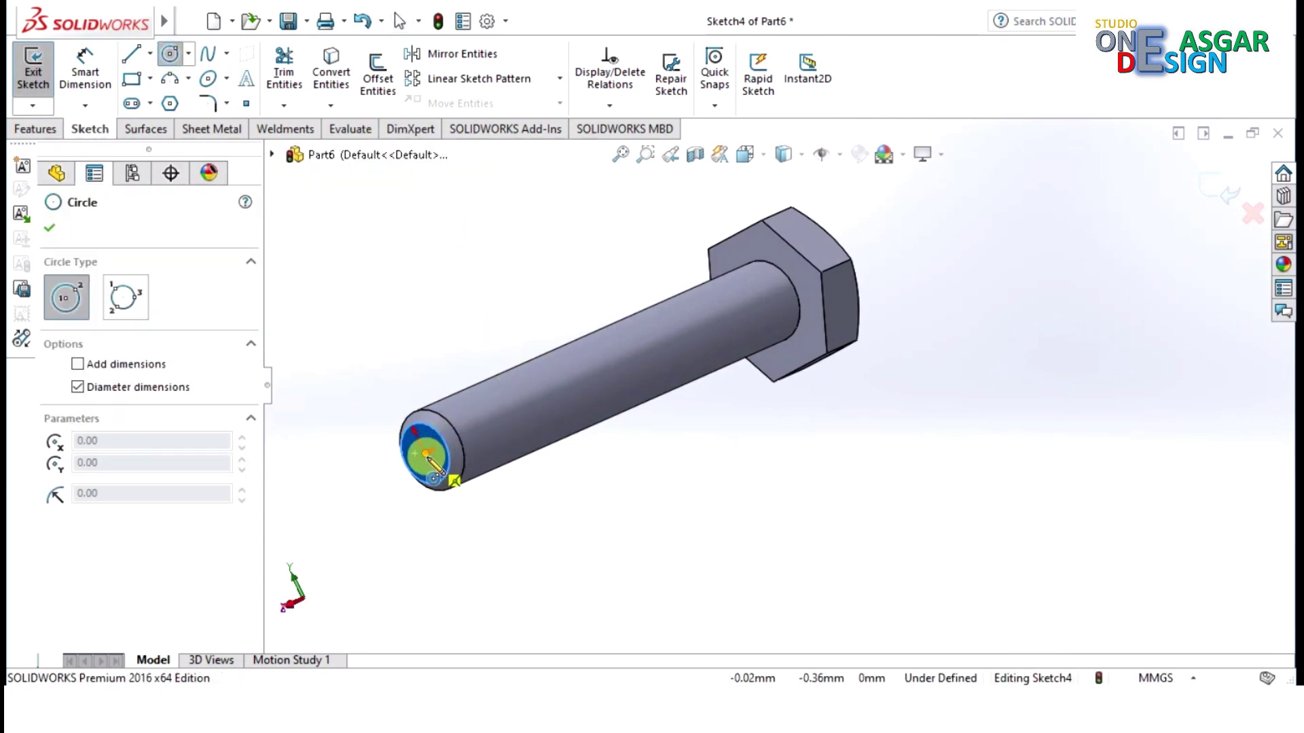
left_click(426, 453)
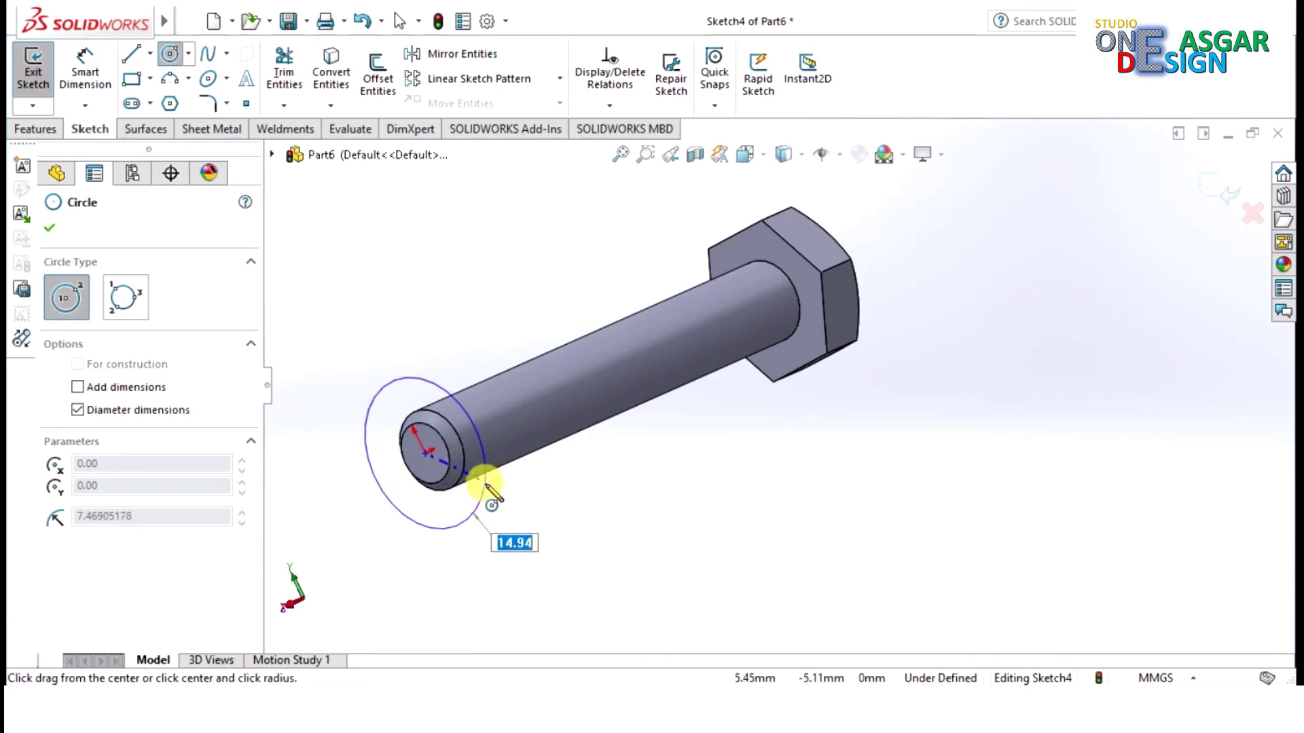
left_click(460, 490)
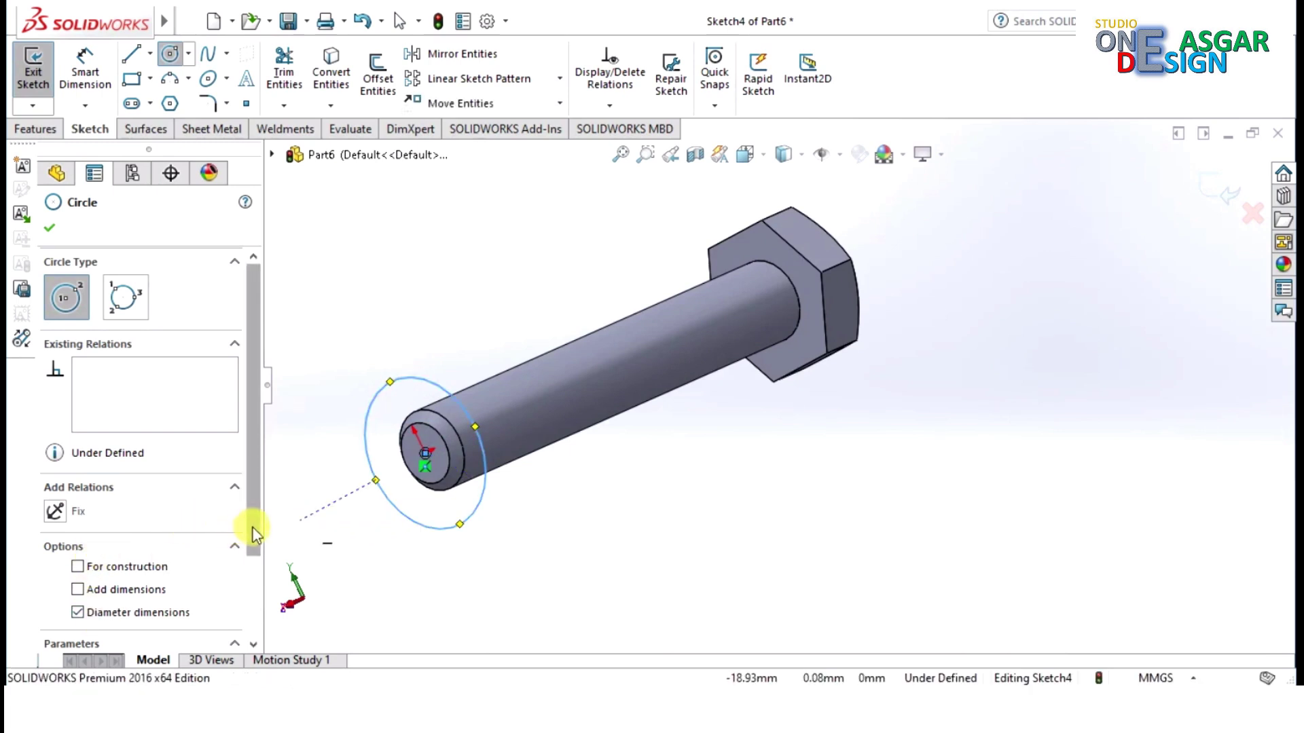
Set the radius of the circle on the shank's end face to 4 mm and finish the circle.
left_click_drag(250, 532, 250, 606)
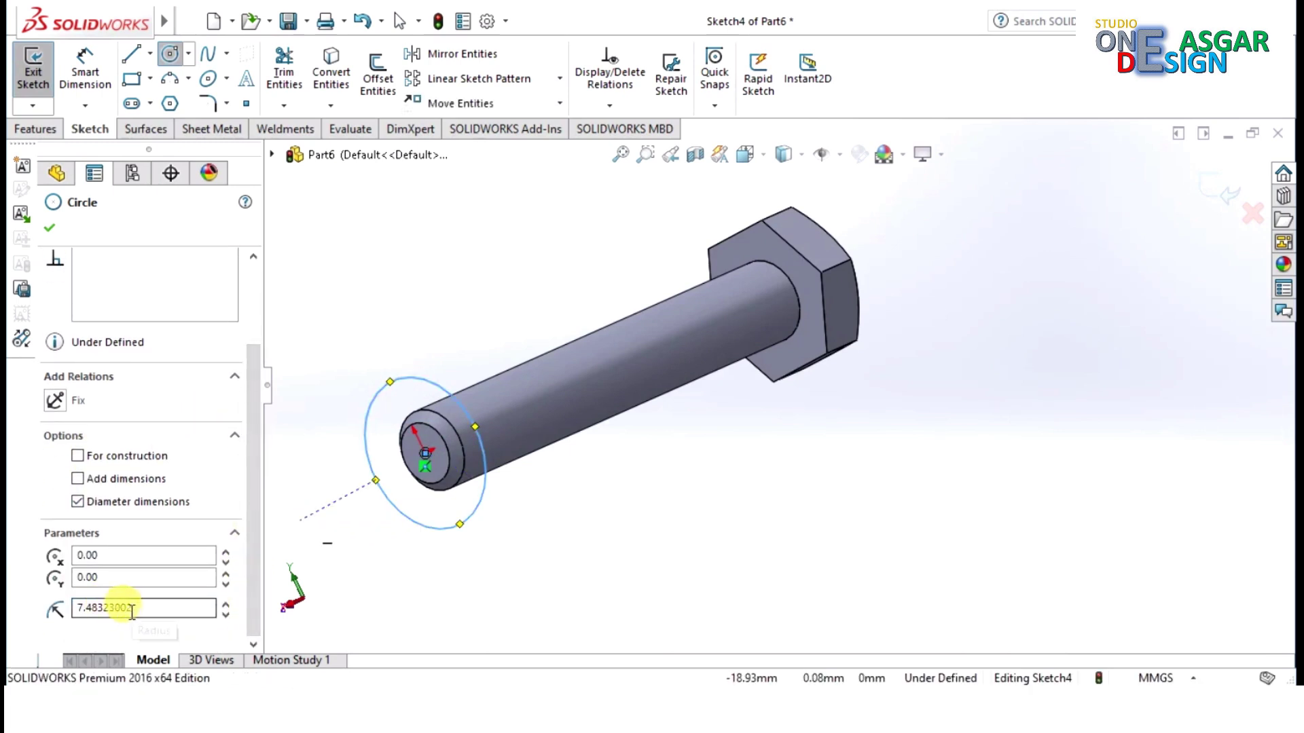
left_click_drag(134, 608, 65, 610)
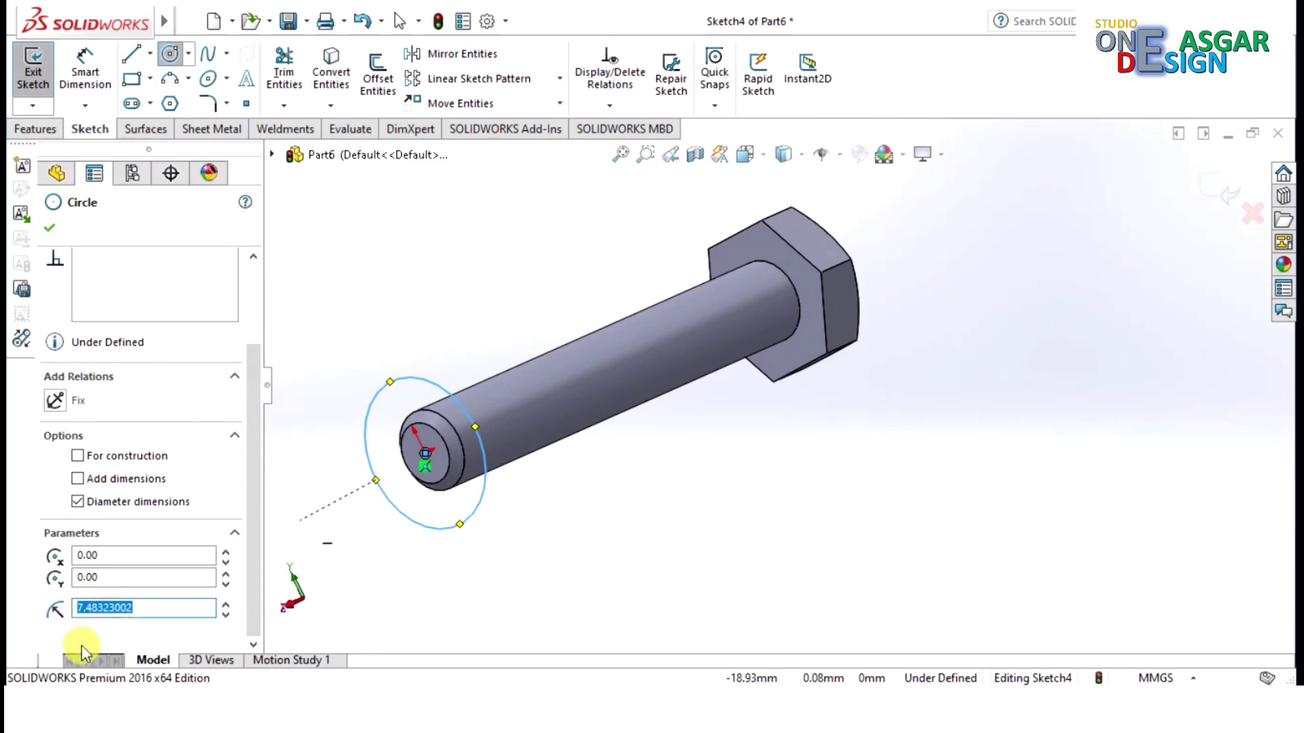
type("4")
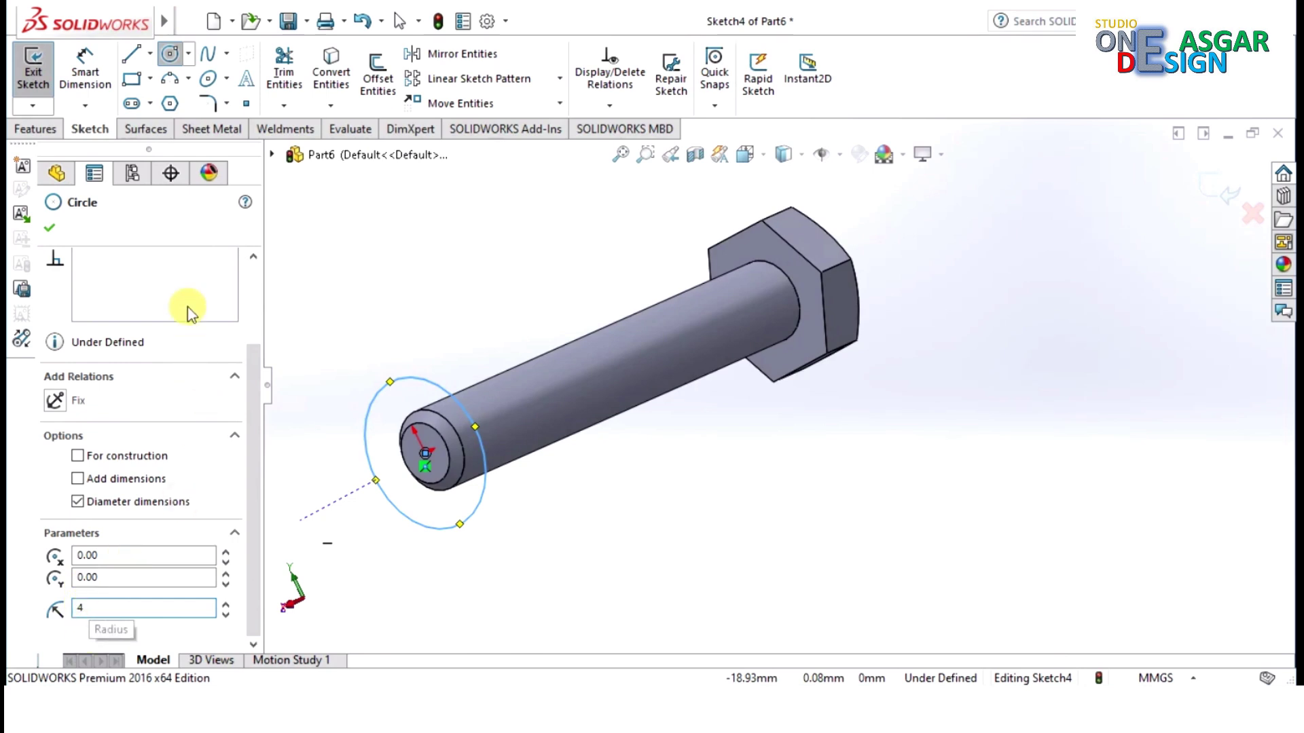
key("Return")
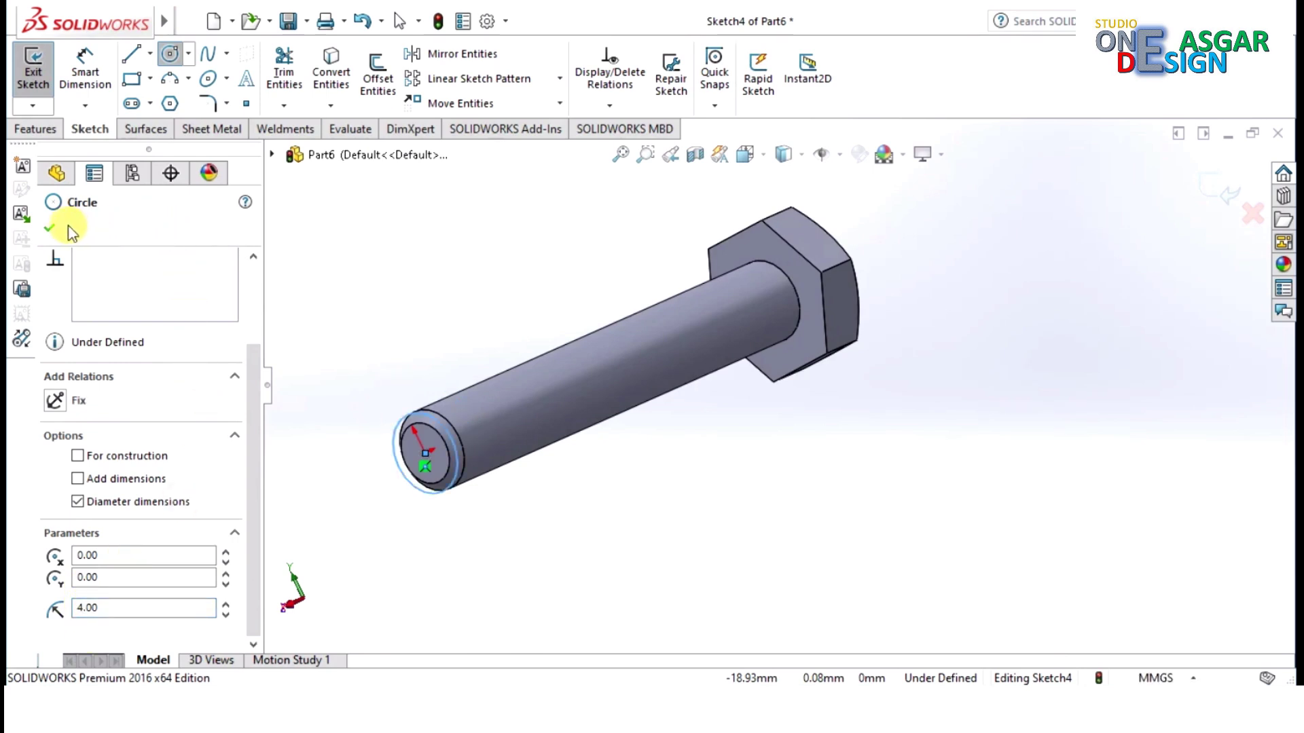
left_click(50, 227)
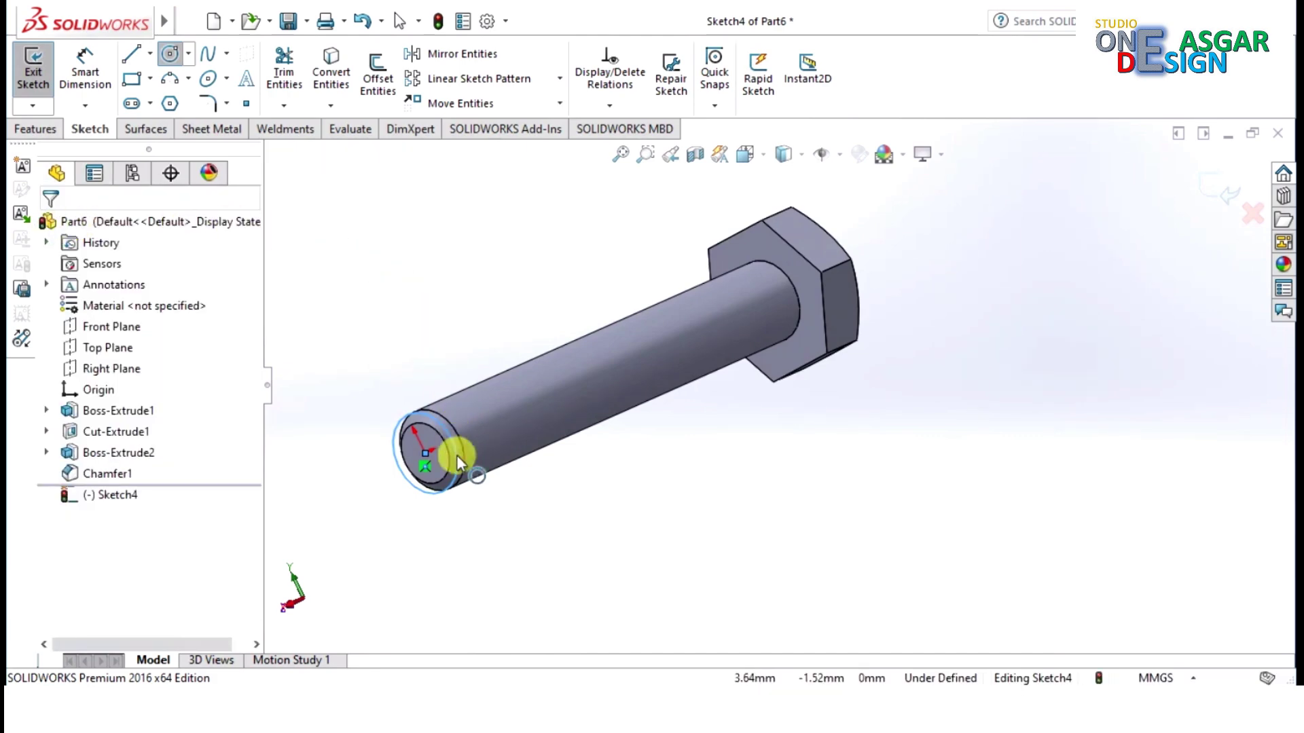
key("Escape")
Start a constant-pitch helix from the 4 mm radius circle, defined by Height and Revolution and reversed to run along the shank towards the head.
middle_click_drag(506, 523, 664, 437)
scroll(829, 386, "down", 3)
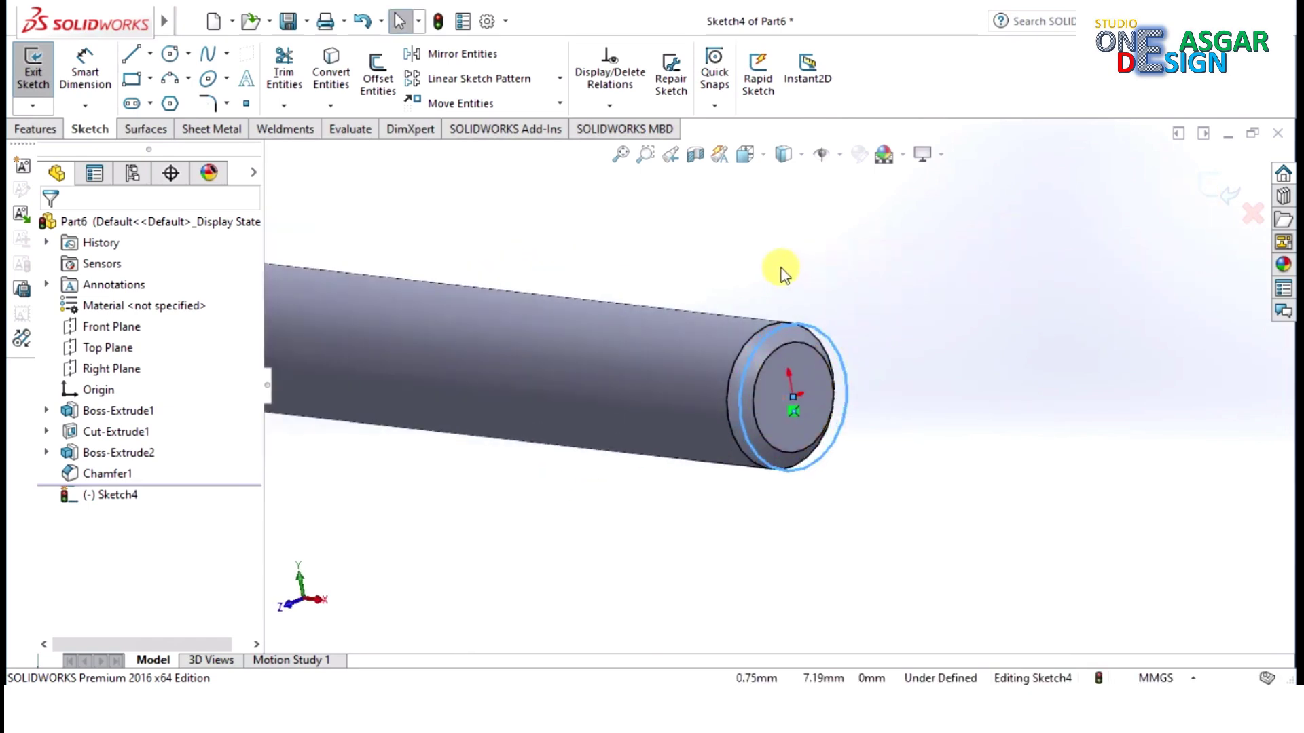
scroll(747, 265, "up", 3)
mouse_move(713, 256)
middle_mouse_down()
mouse_move(663, 262)
mouse_move(791, 283)
mouse_move(829, 247)
mouse_move(795, 227)
mouse_move(771, 233)
mouse_move(789, 252)
middle_mouse_up()
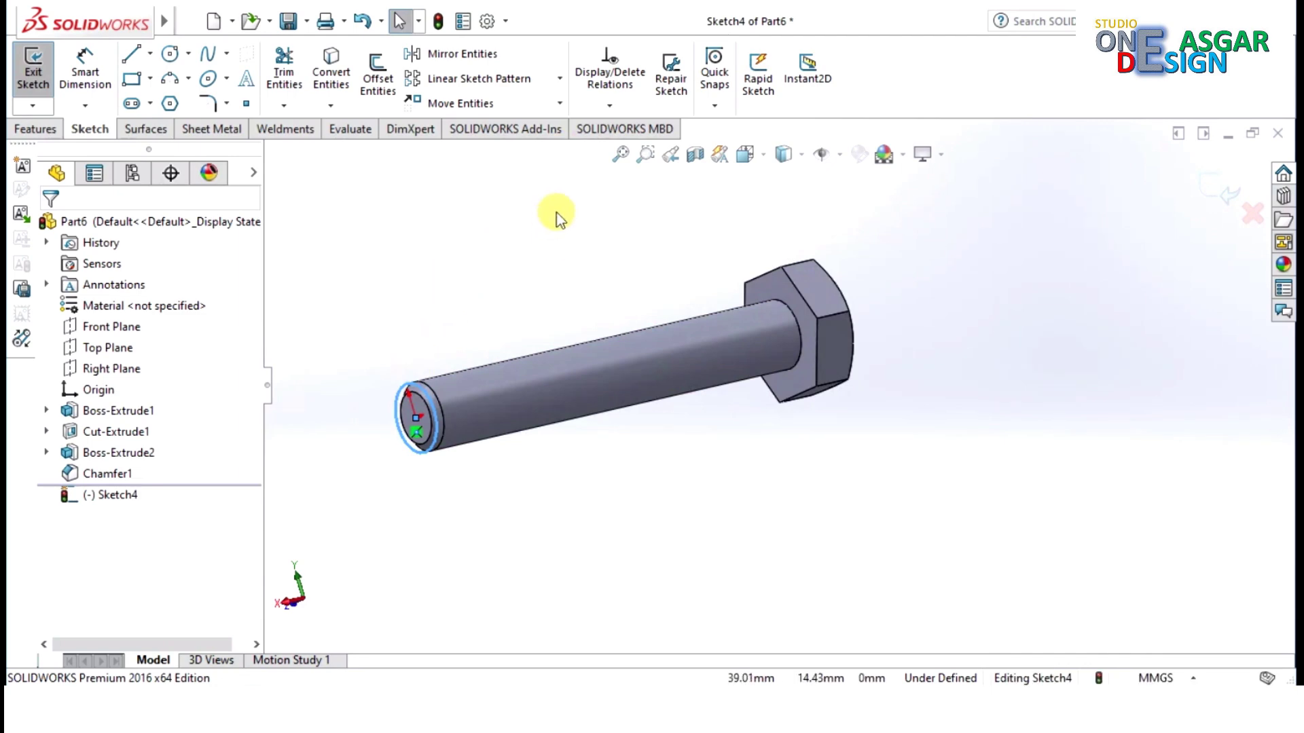
left_click(37, 129)
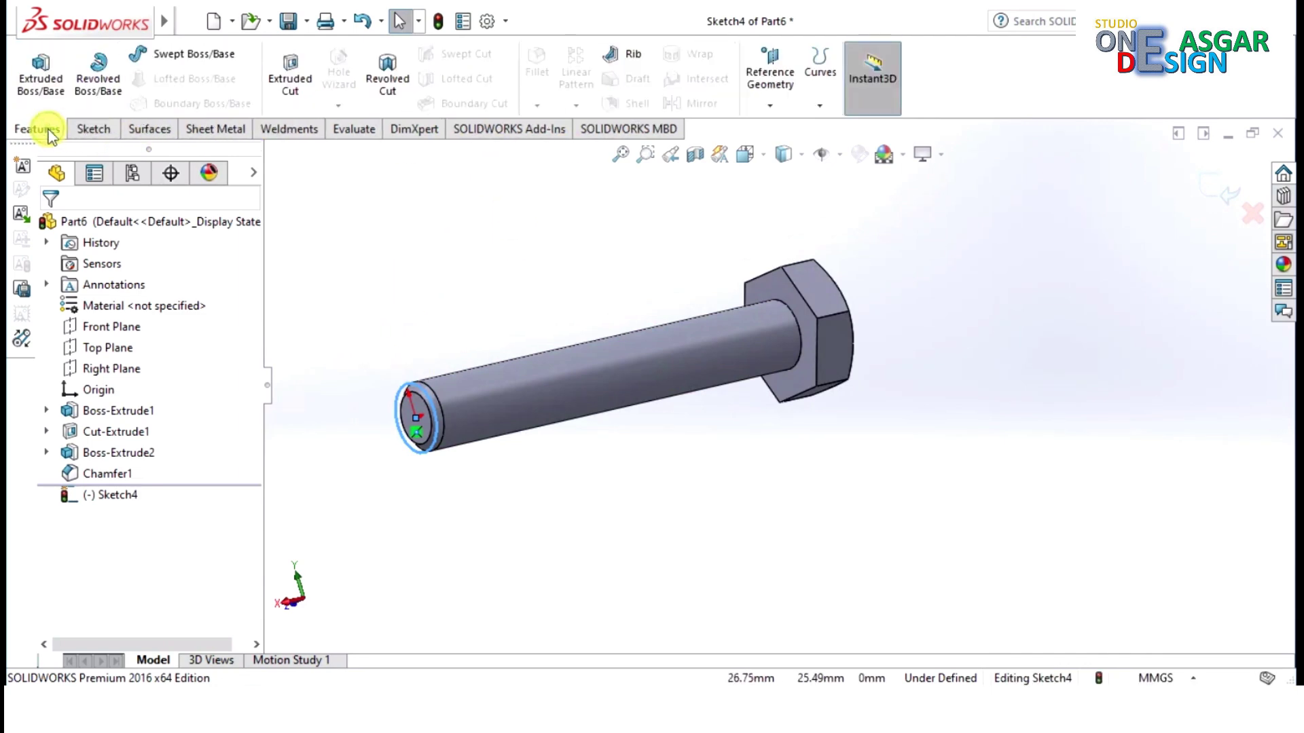
left_click(822, 106)
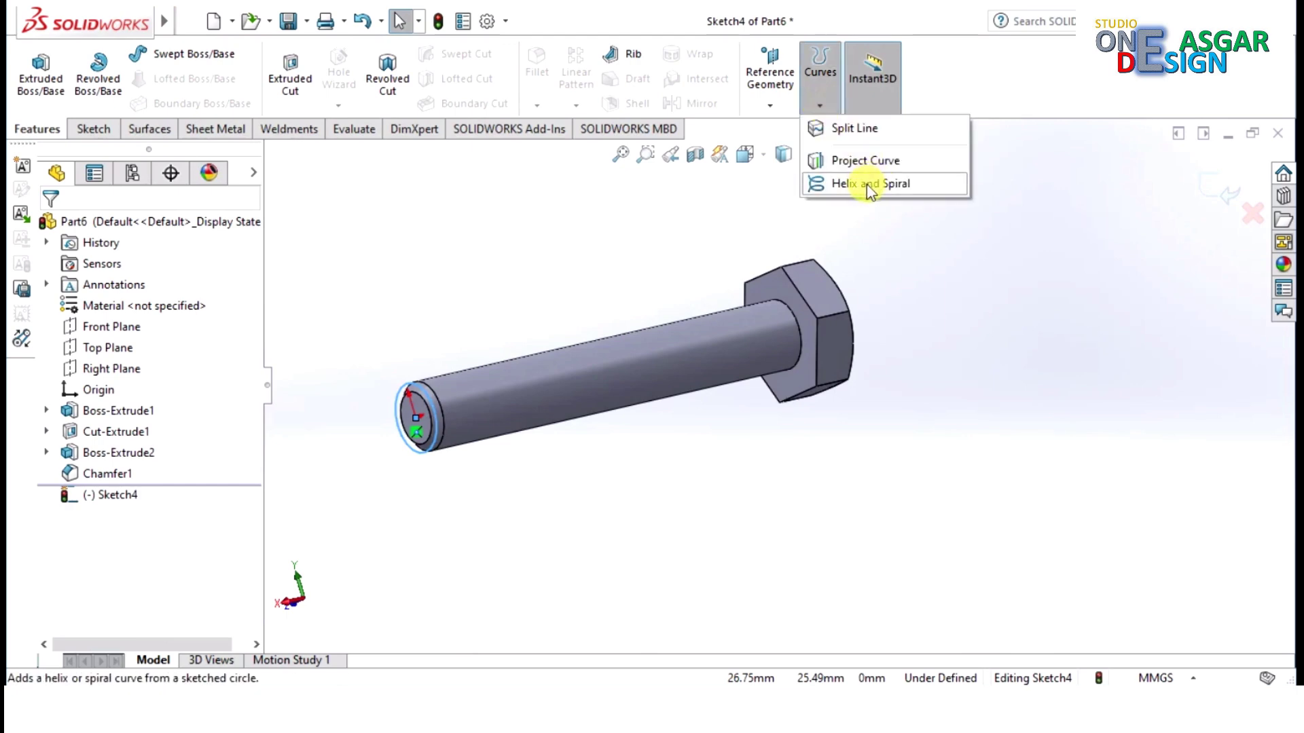
left_click(869, 185)
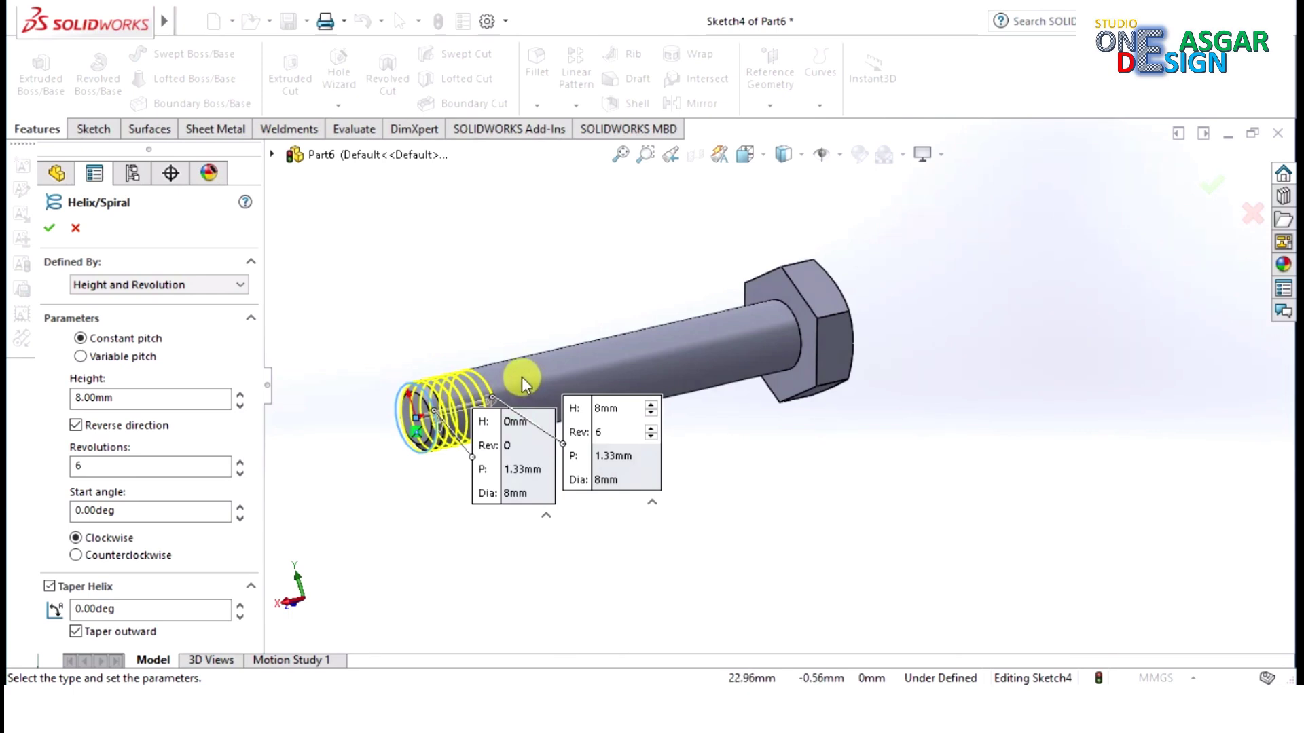
left_click(78, 427)
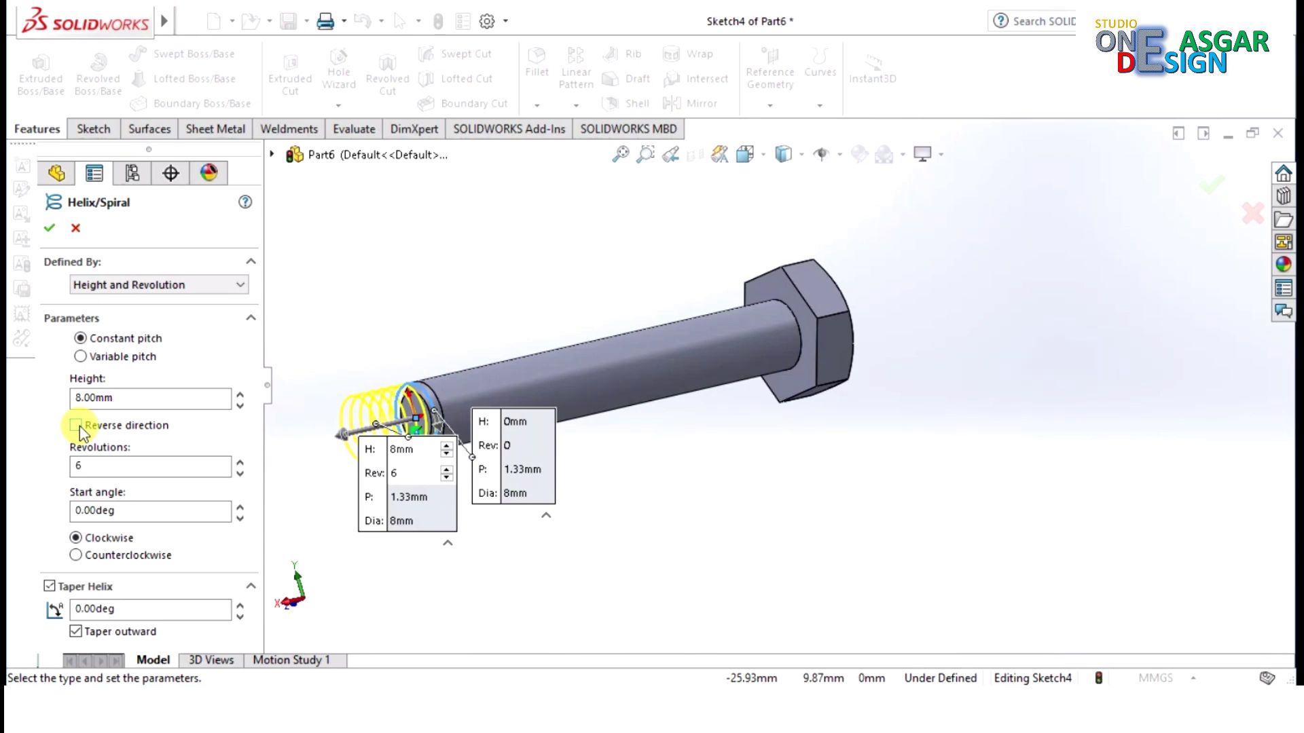
left_click(77, 426)
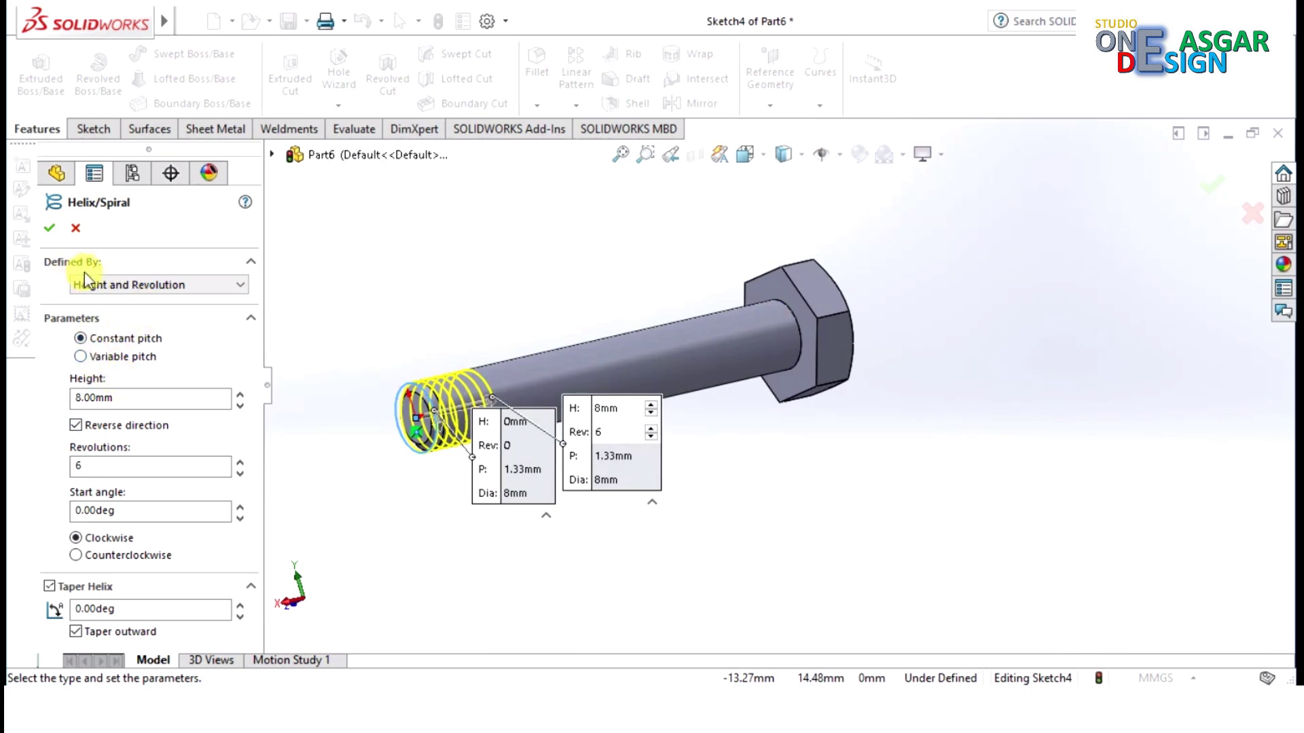
left_click(182, 285)
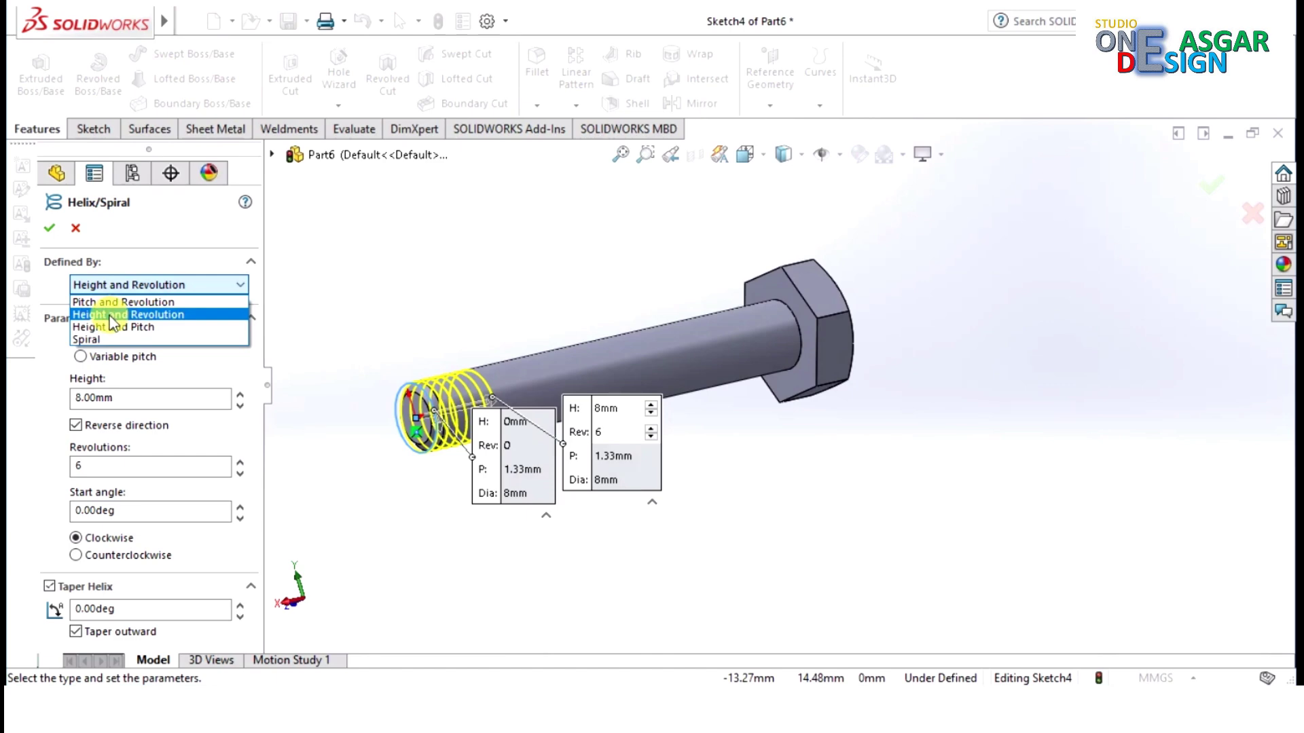
left_click(146, 316)
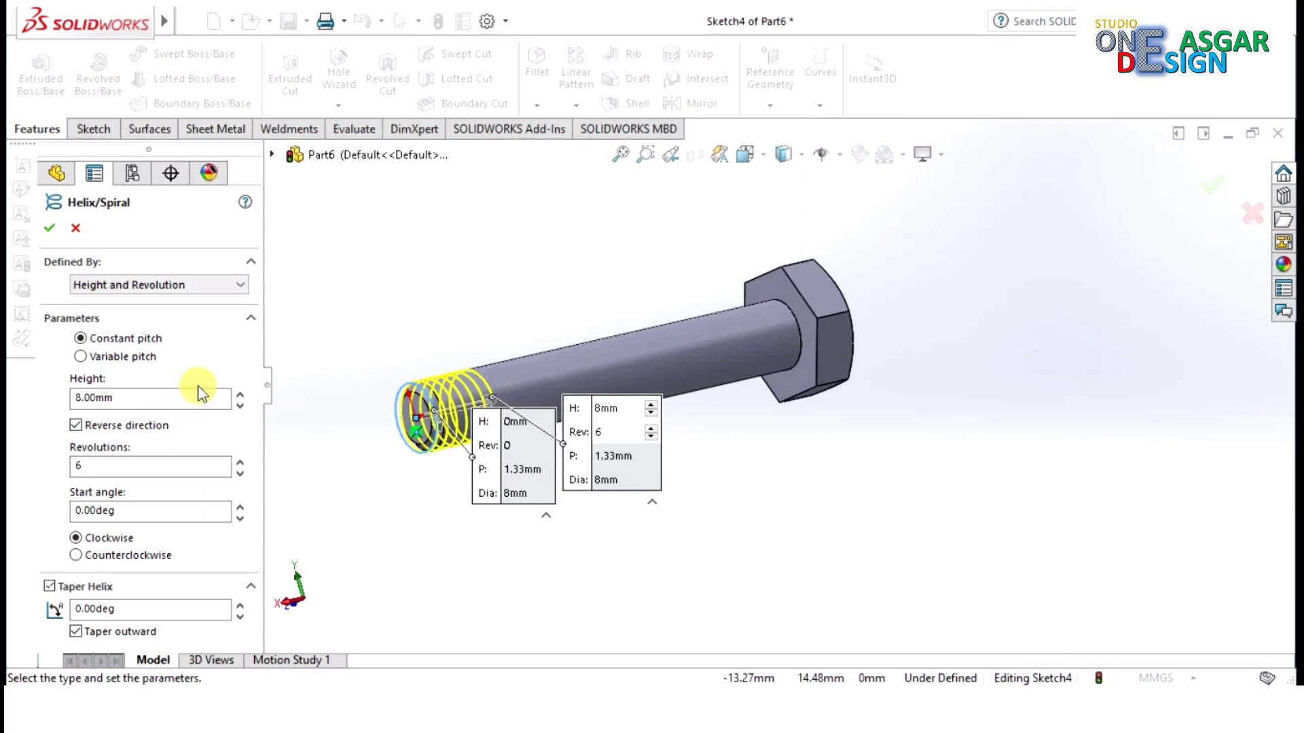
Set the helix height to 40 mm and the revolutions to 26, and accept the helix.
left_click_drag(120, 405, 70, 406)
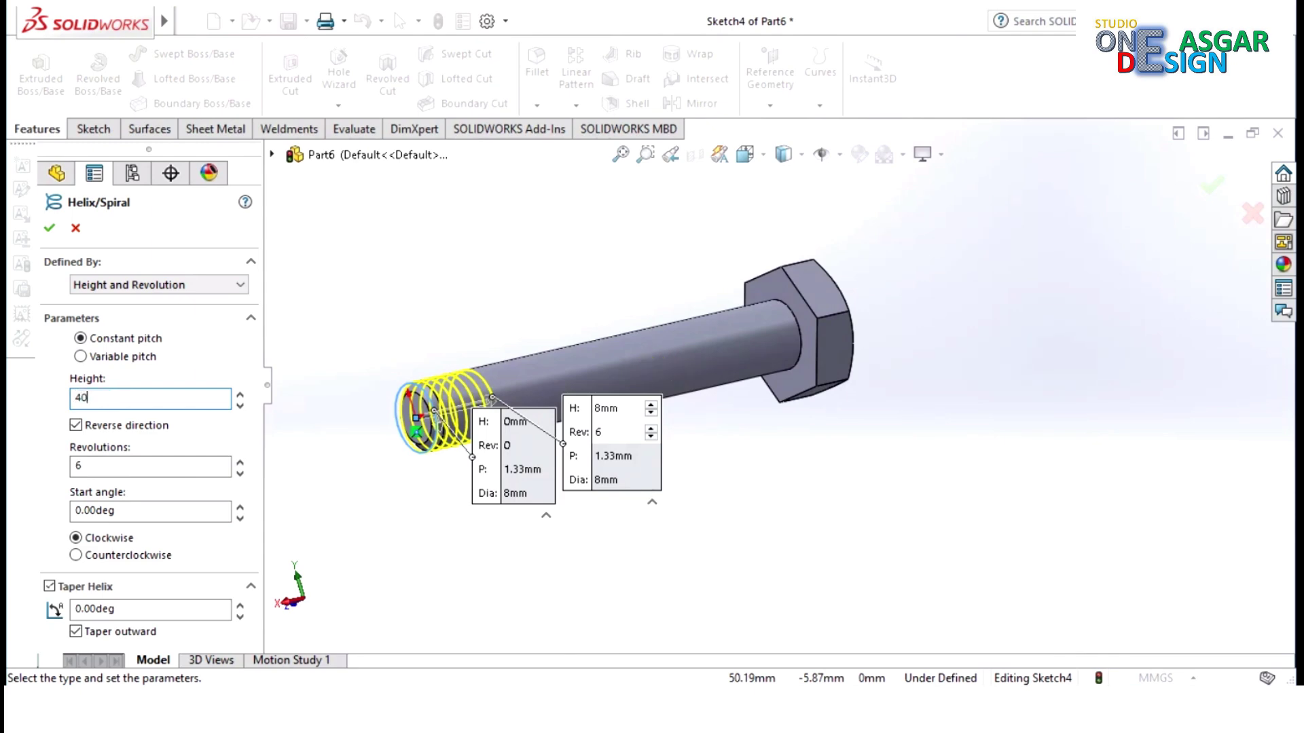
left_click(197, 237)
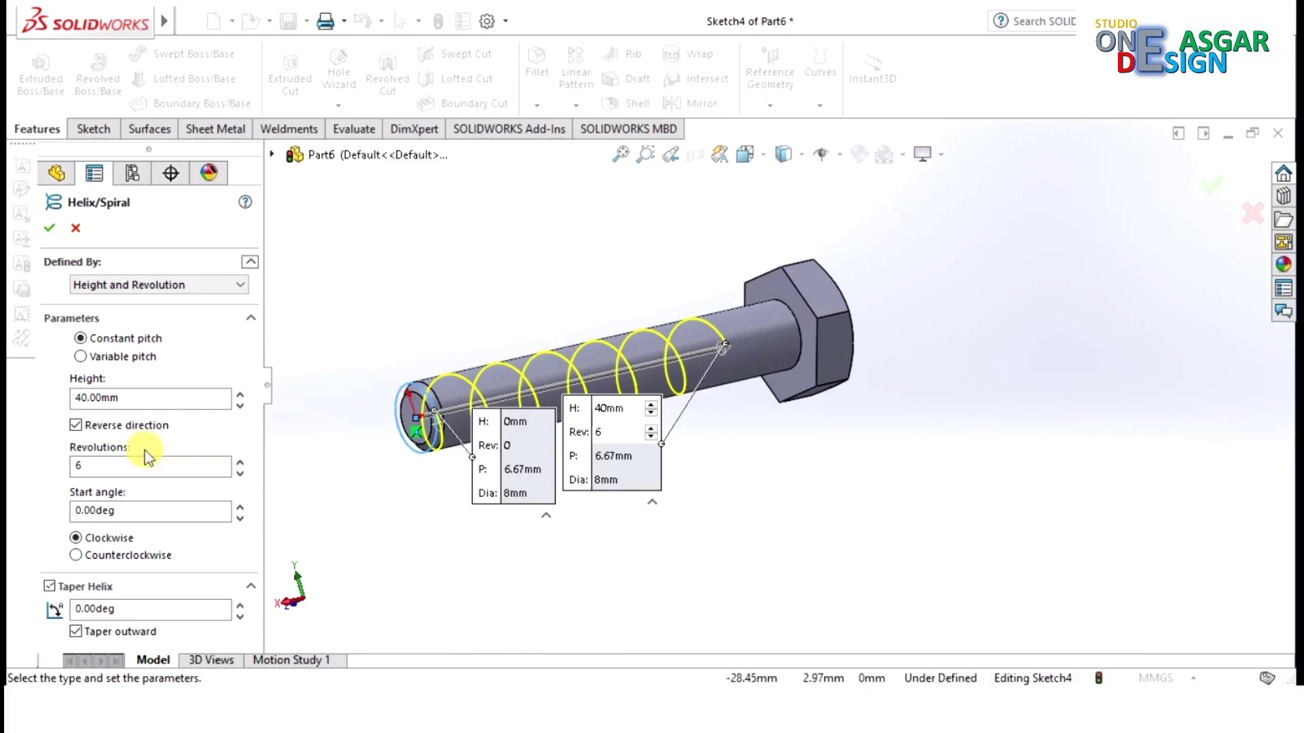
left_click(87, 466)
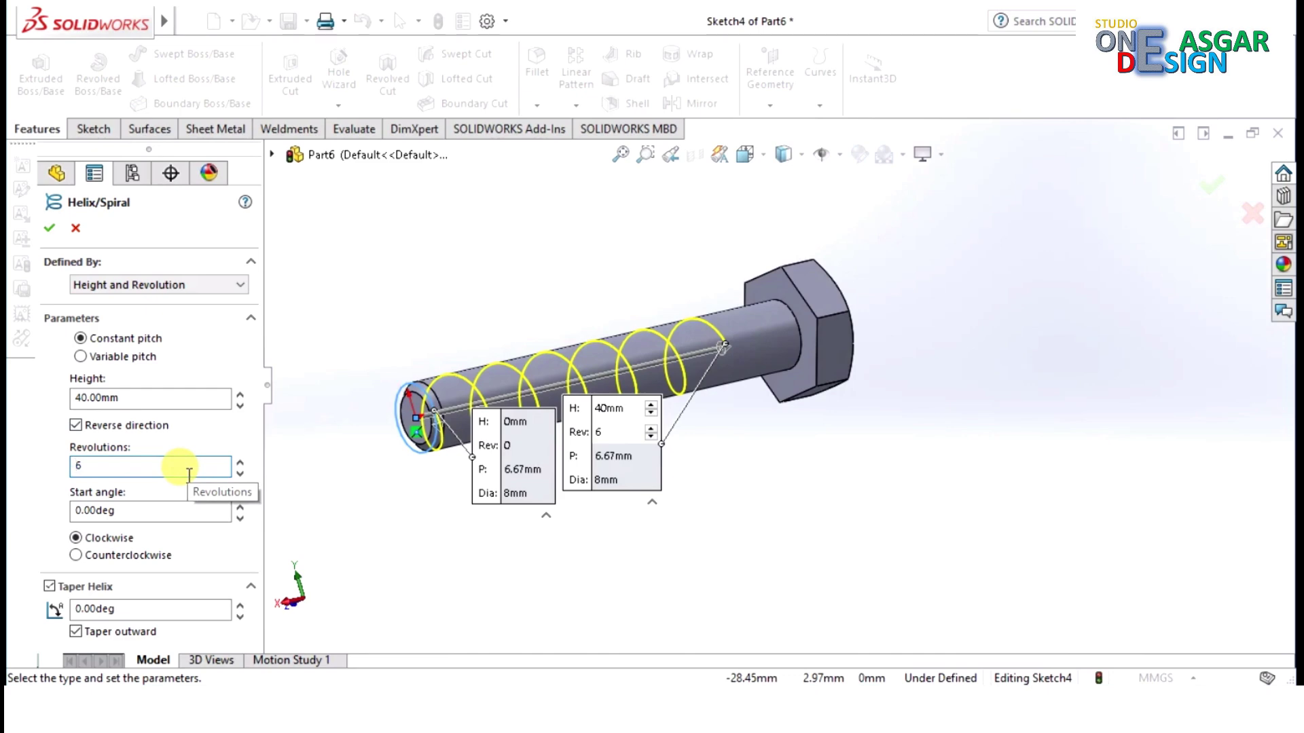
type("2")
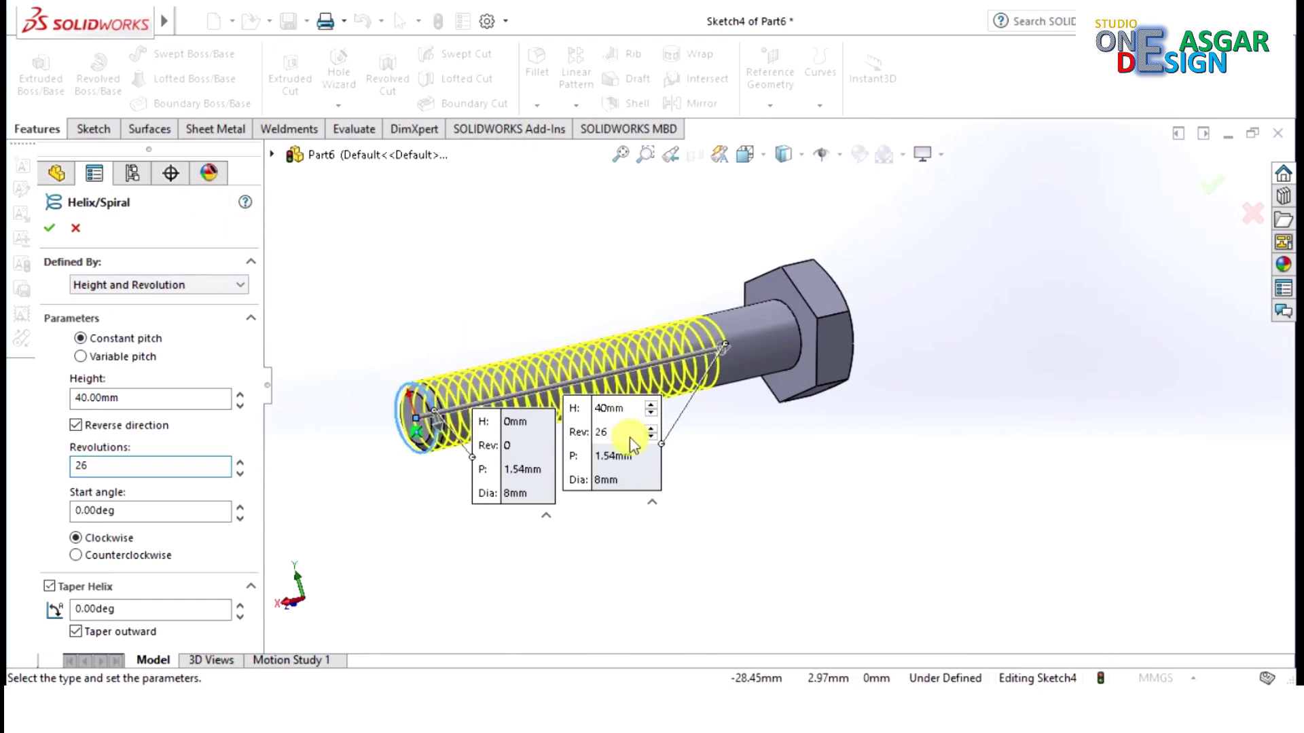
left_click(524, 361)
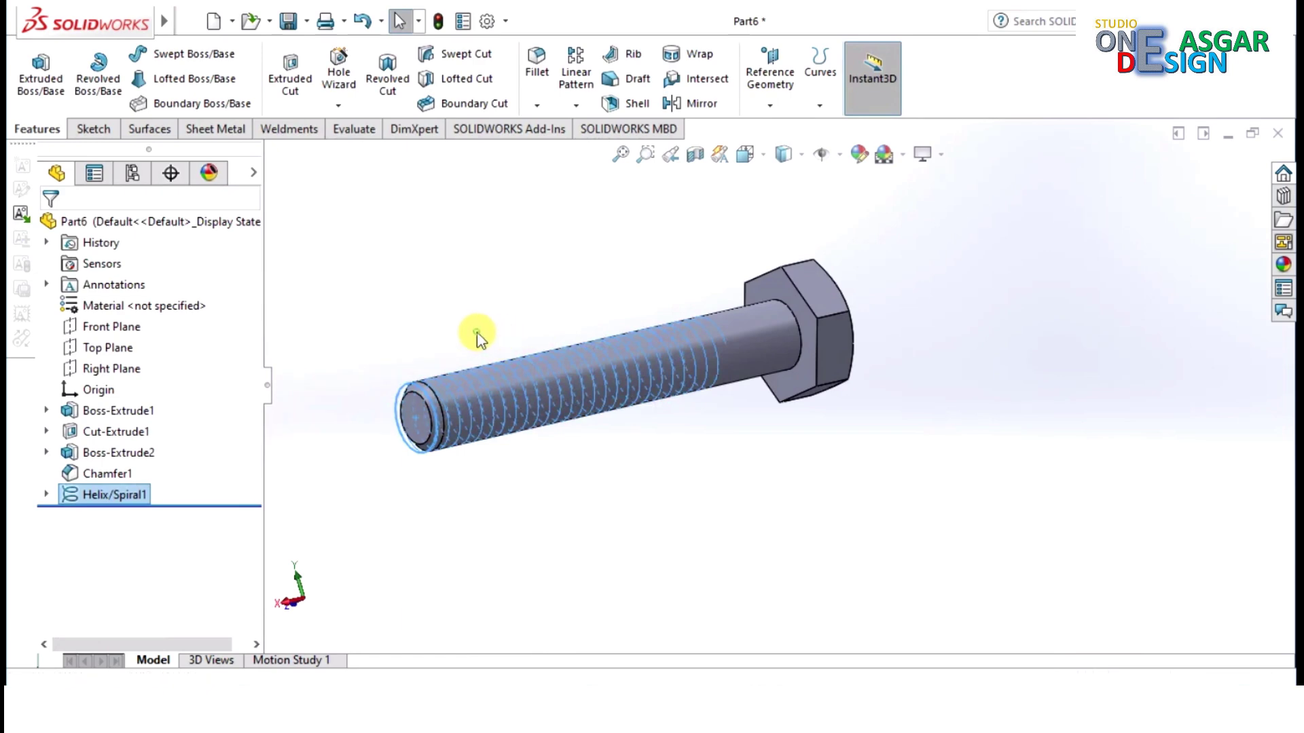
Examine the helix along the shank and where it starts at the chamfered end.
left_click(476, 332)
middle_click_drag(416, 320, 595, 325)
scroll(814, 456, "down", 2)
scroll(842, 466, "down", 3)
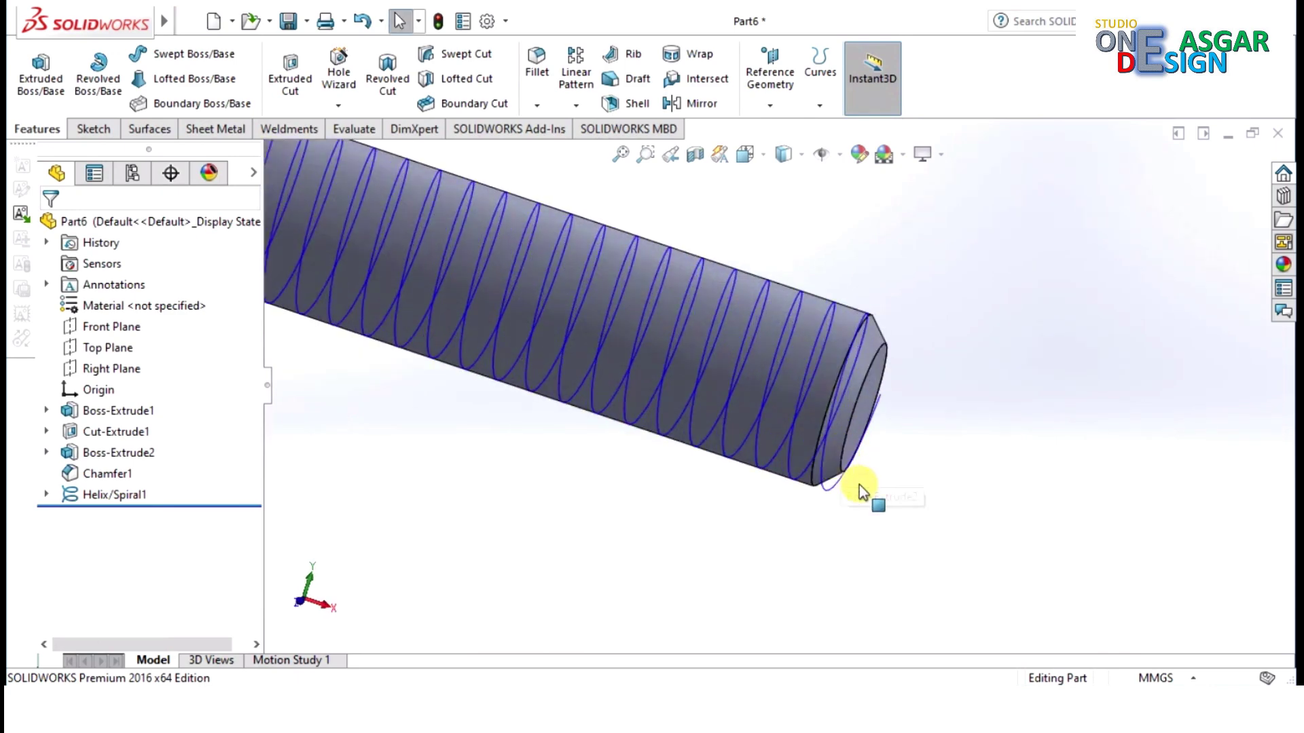
scroll(863, 450, "up", 5)
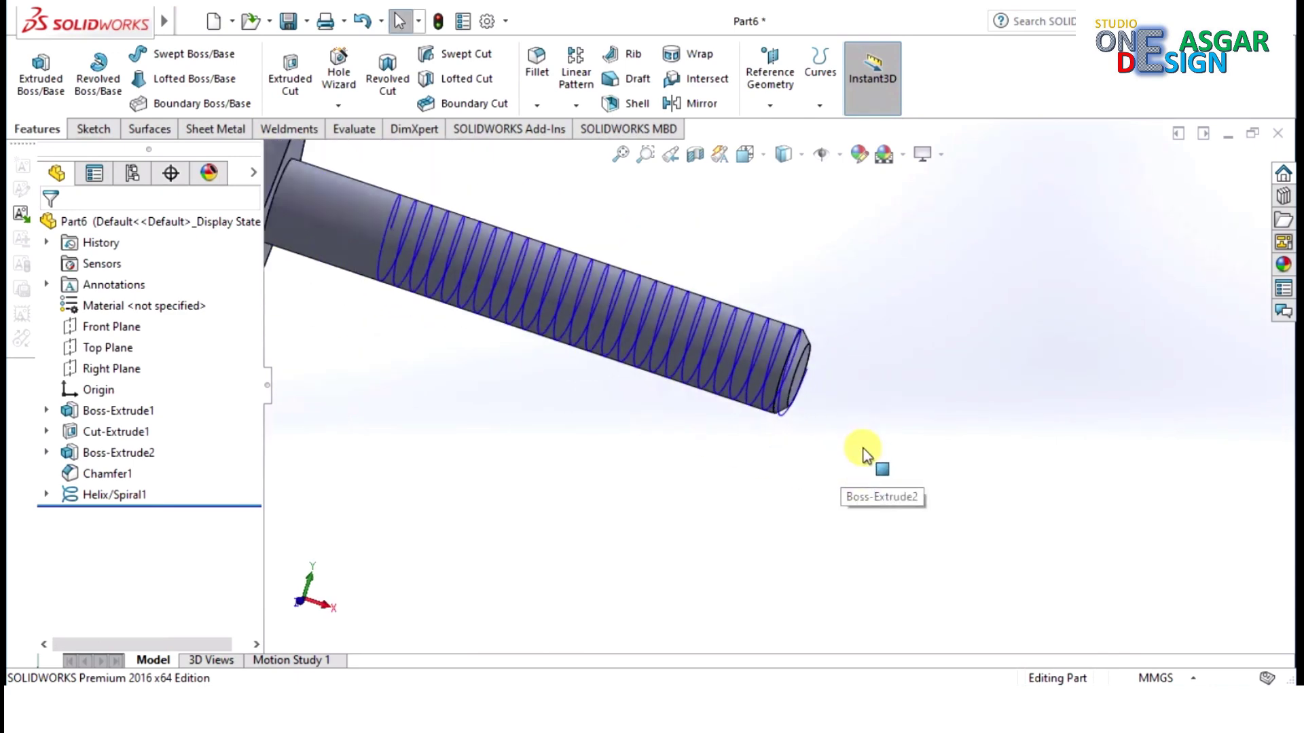
scroll(863, 449, "down", 1)
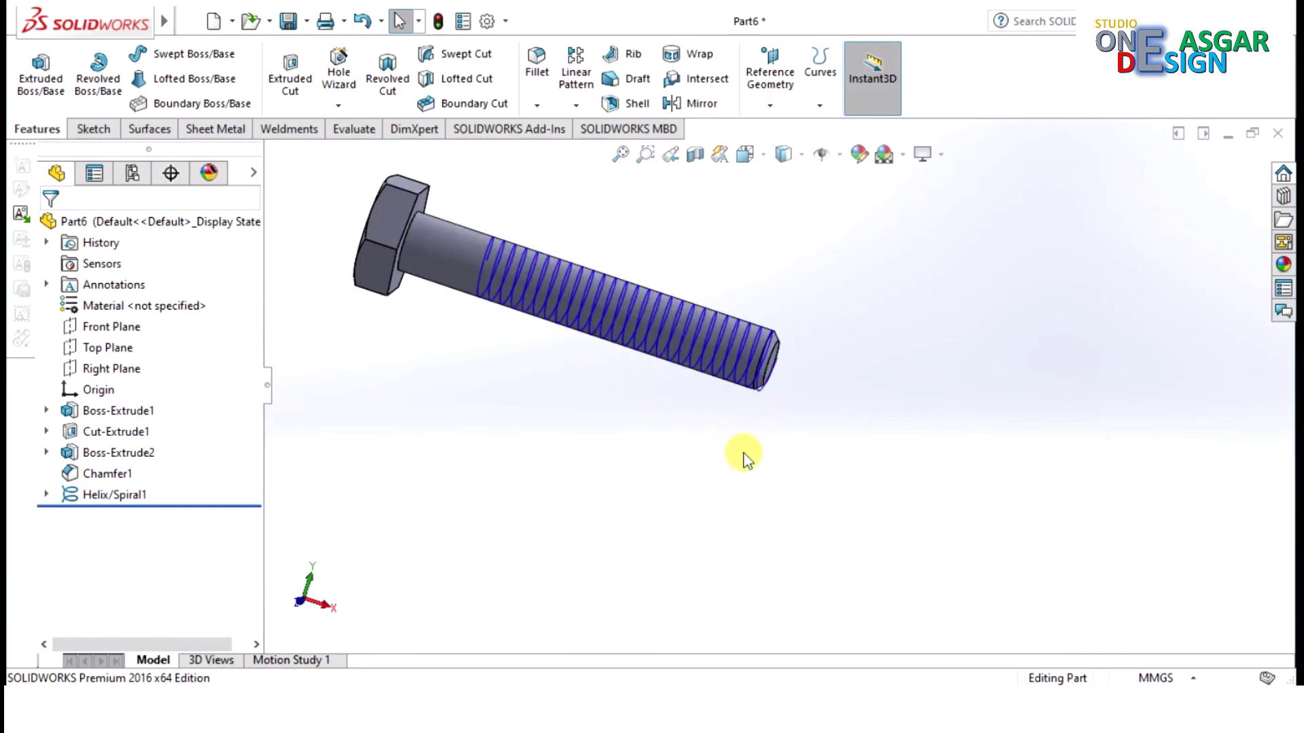
middle_click_drag(746, 436, 736, 349)
middle_click_drag(825, 448, 815, 242)
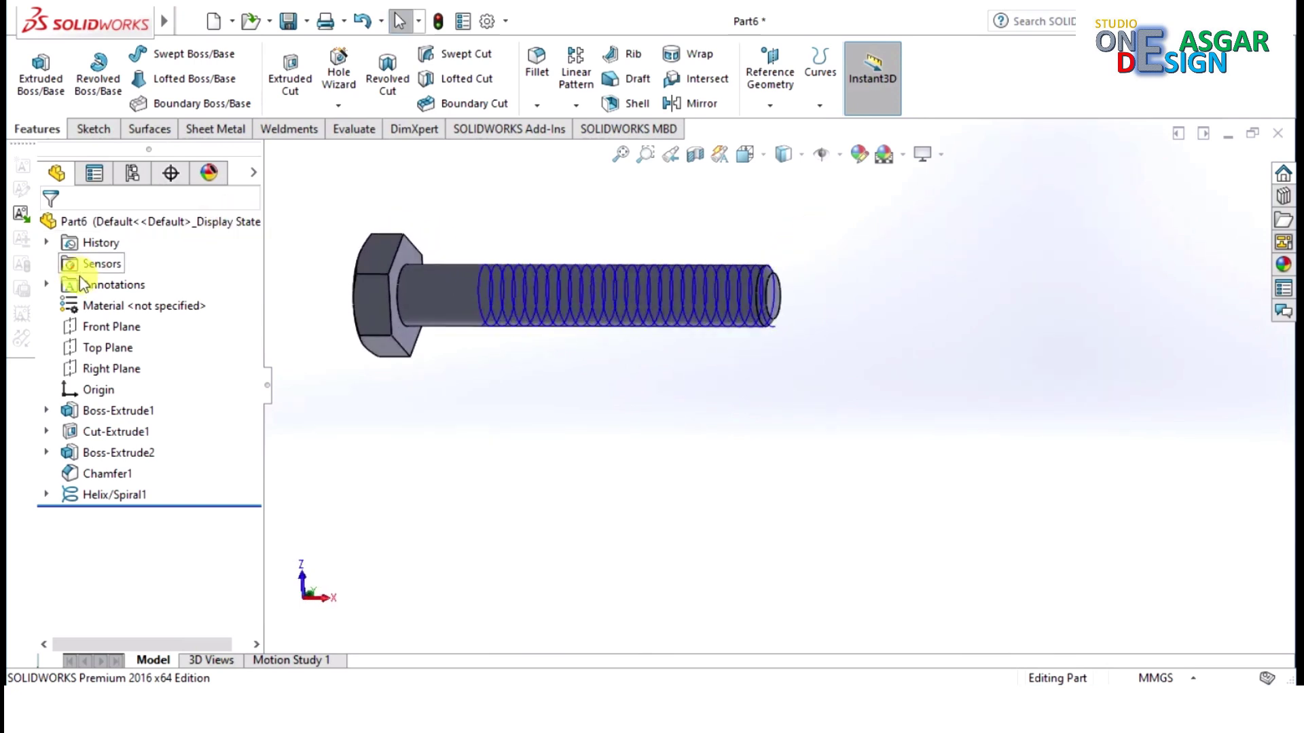
Sketch a three-sided polygon on the Top Plane, centred on the helix start at the chamfered end, with an inscribed circle about 1 mm in diameter.
left_click(108, 347)
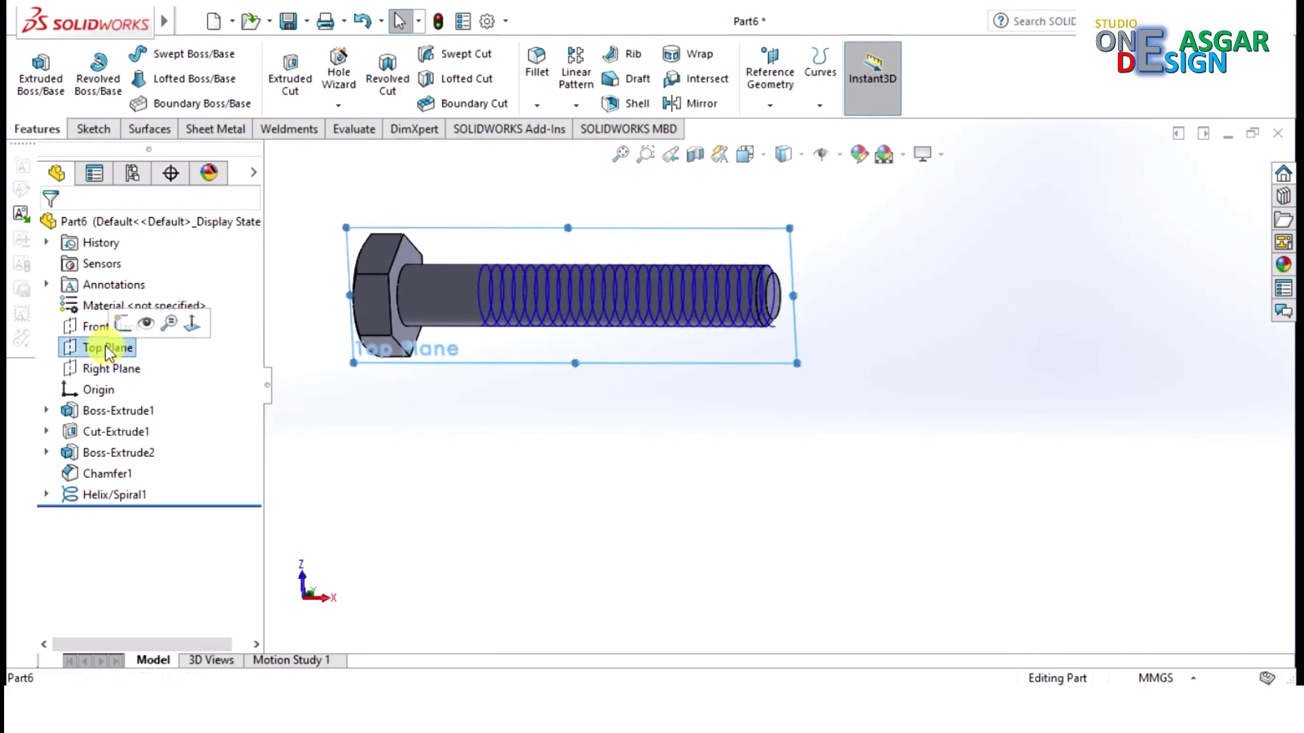
left_click(191, 324)
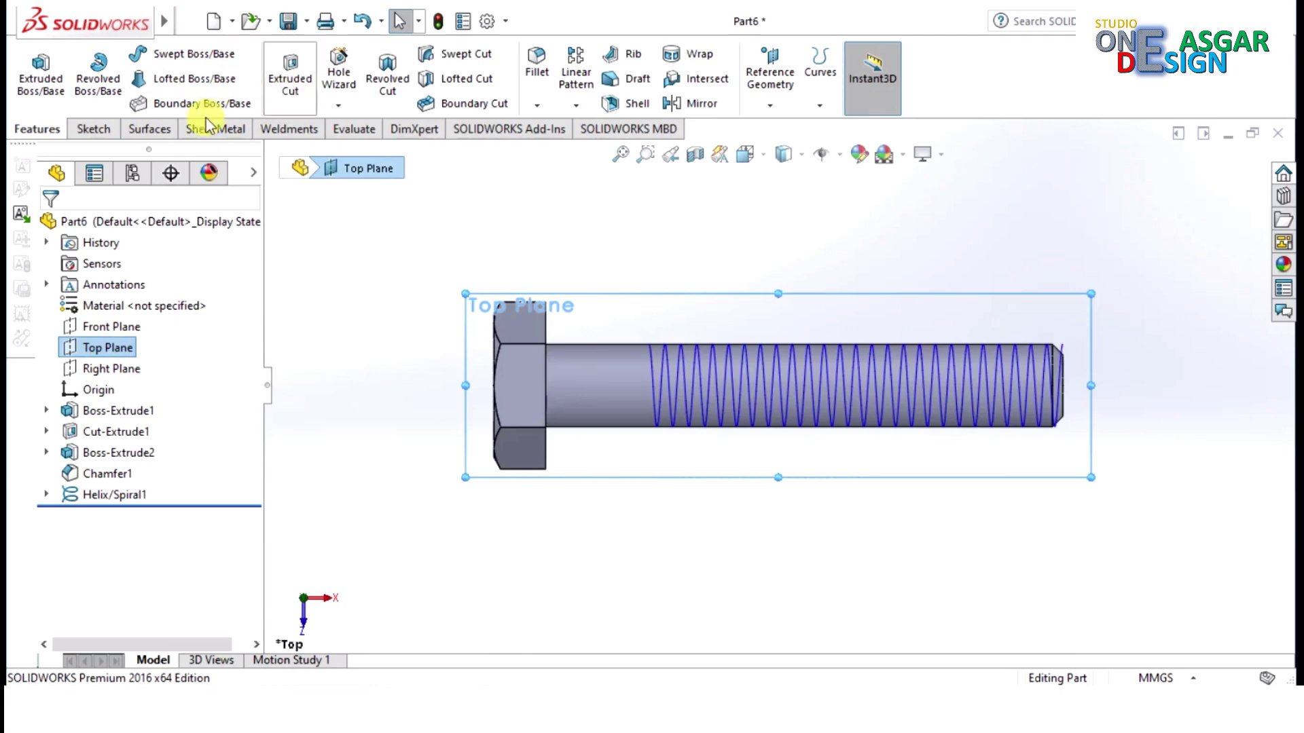
left_click(100, 128)
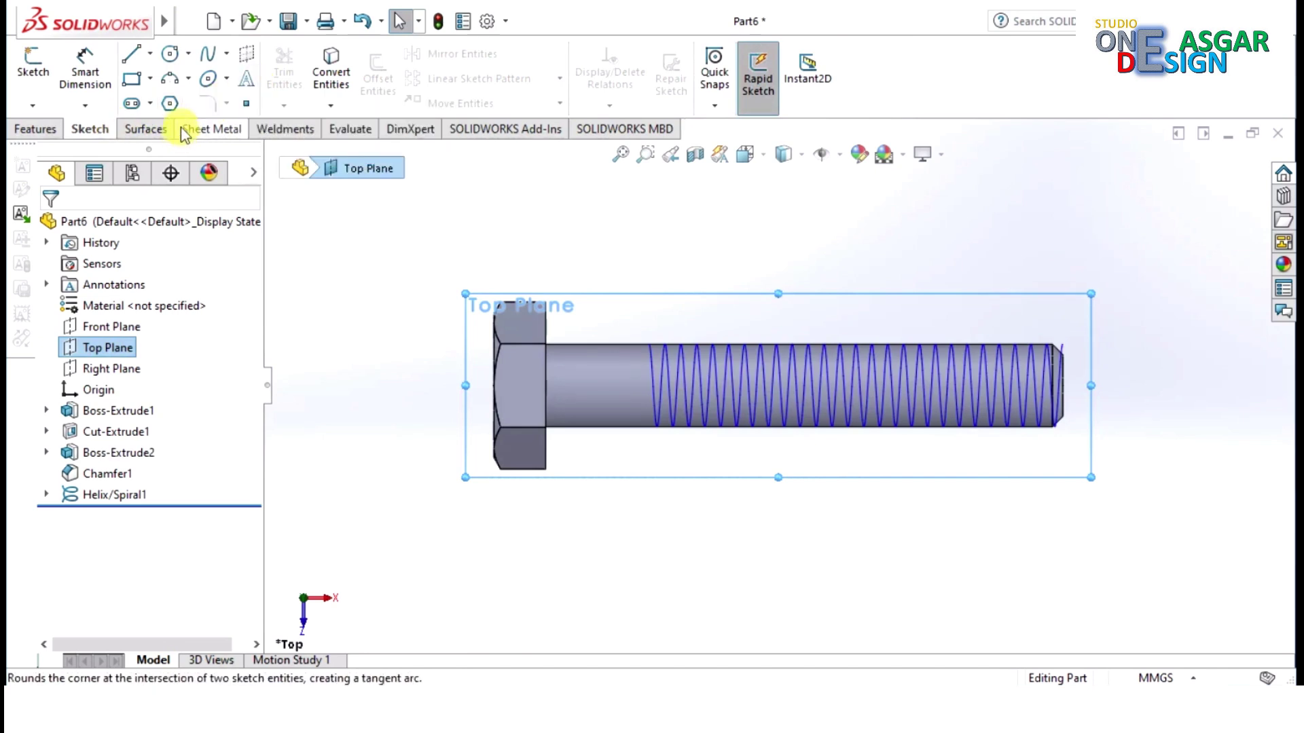
left_click(172, 103)
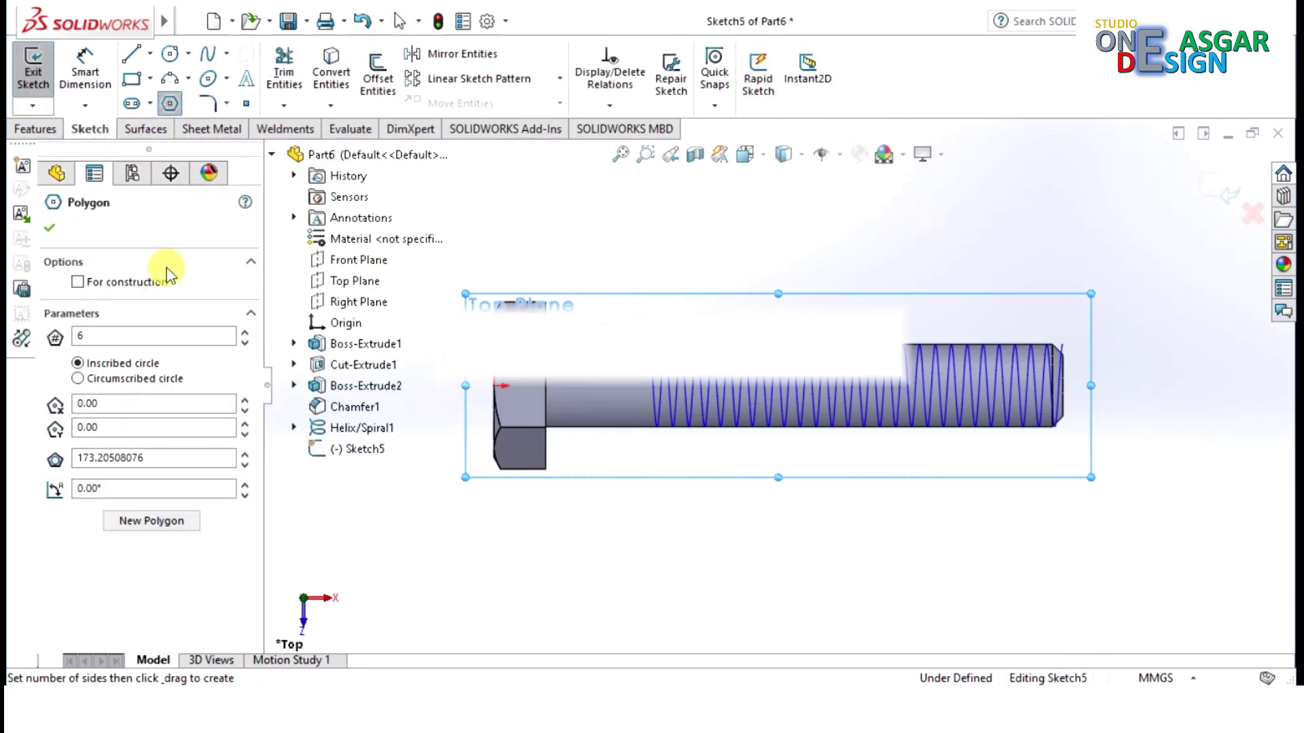
left_click(79, 336)
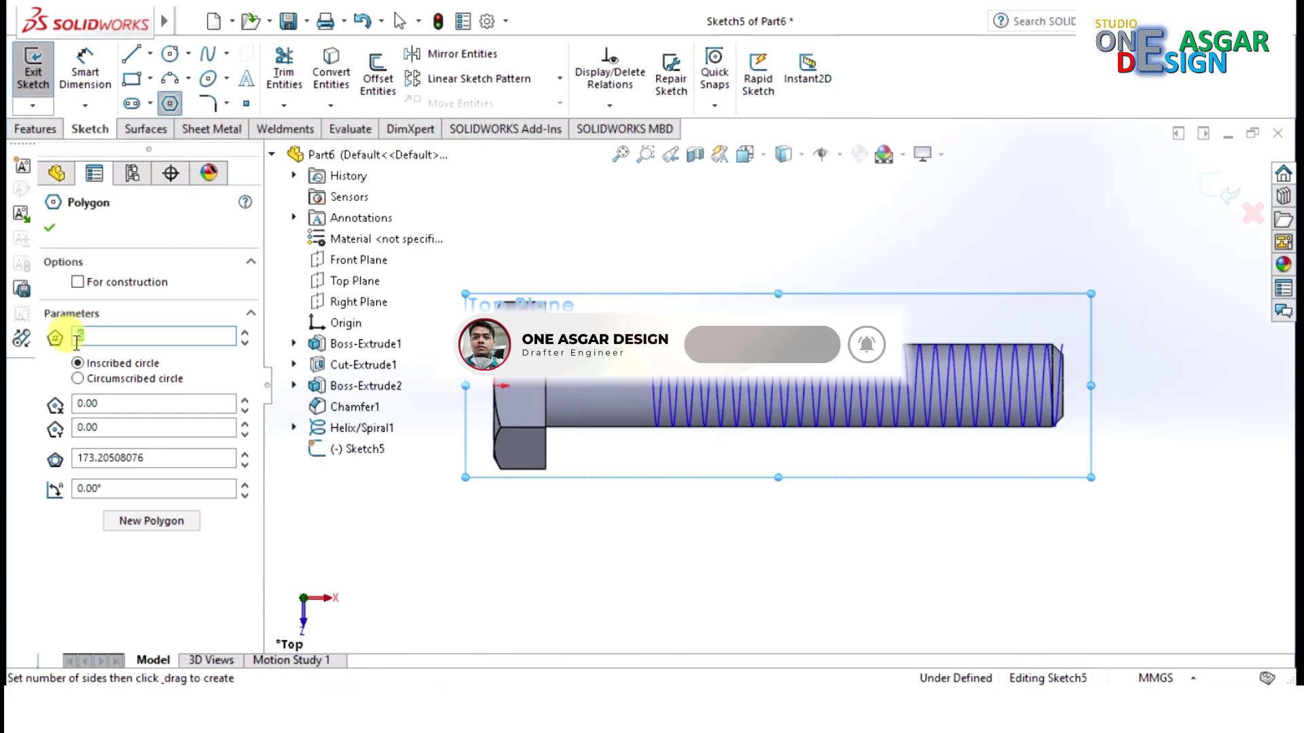
type("3")
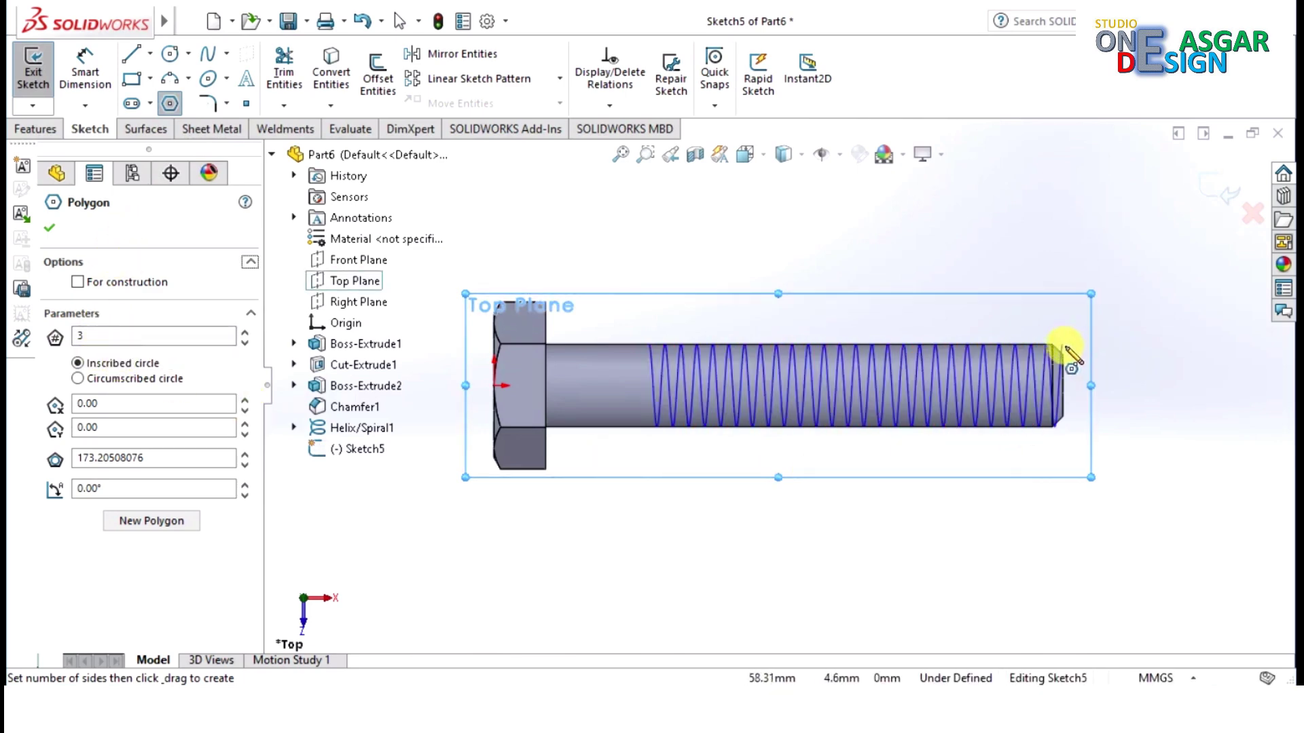
scroll(1064, 350, "down", 4)
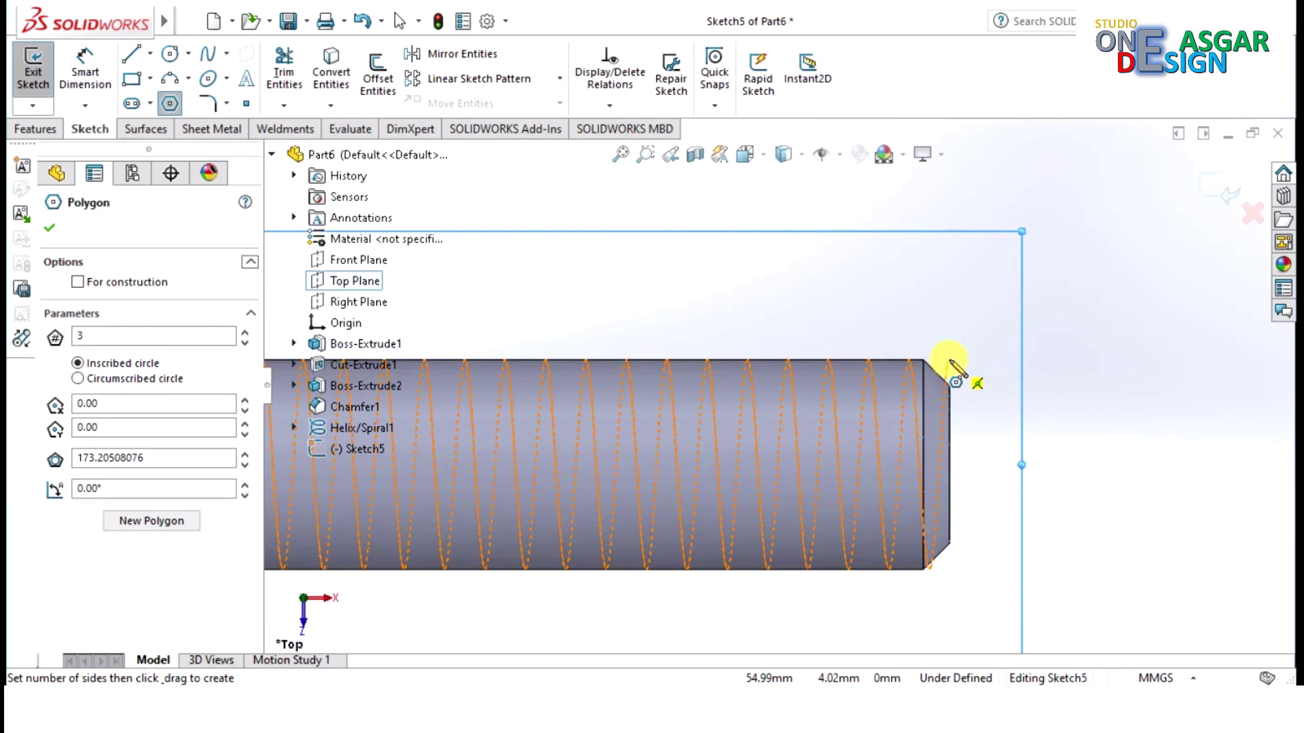
left_click_drag(949, 362, 952, 392)
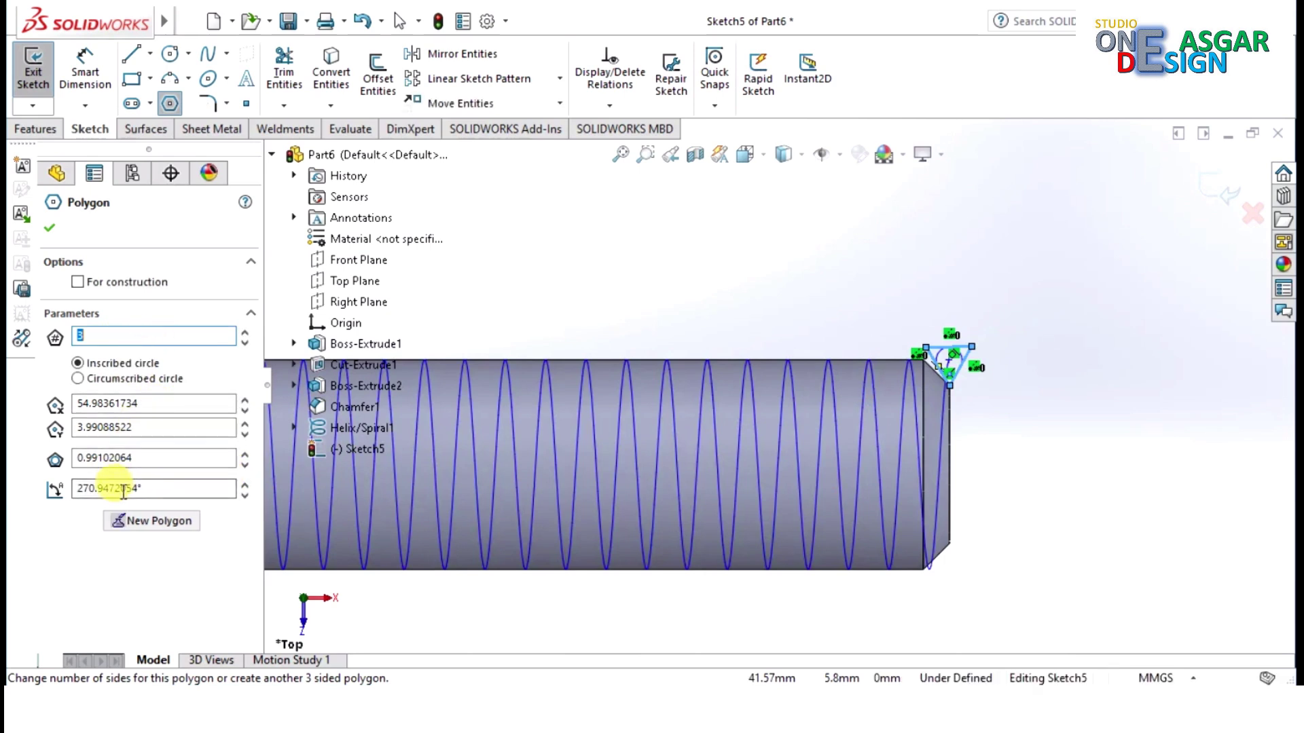
Set the triangle's angle to 270° and its inscribed circle diameter to 1.40 mm, and finish the sketch.
left_click_drag(163, 487, 79, 488)
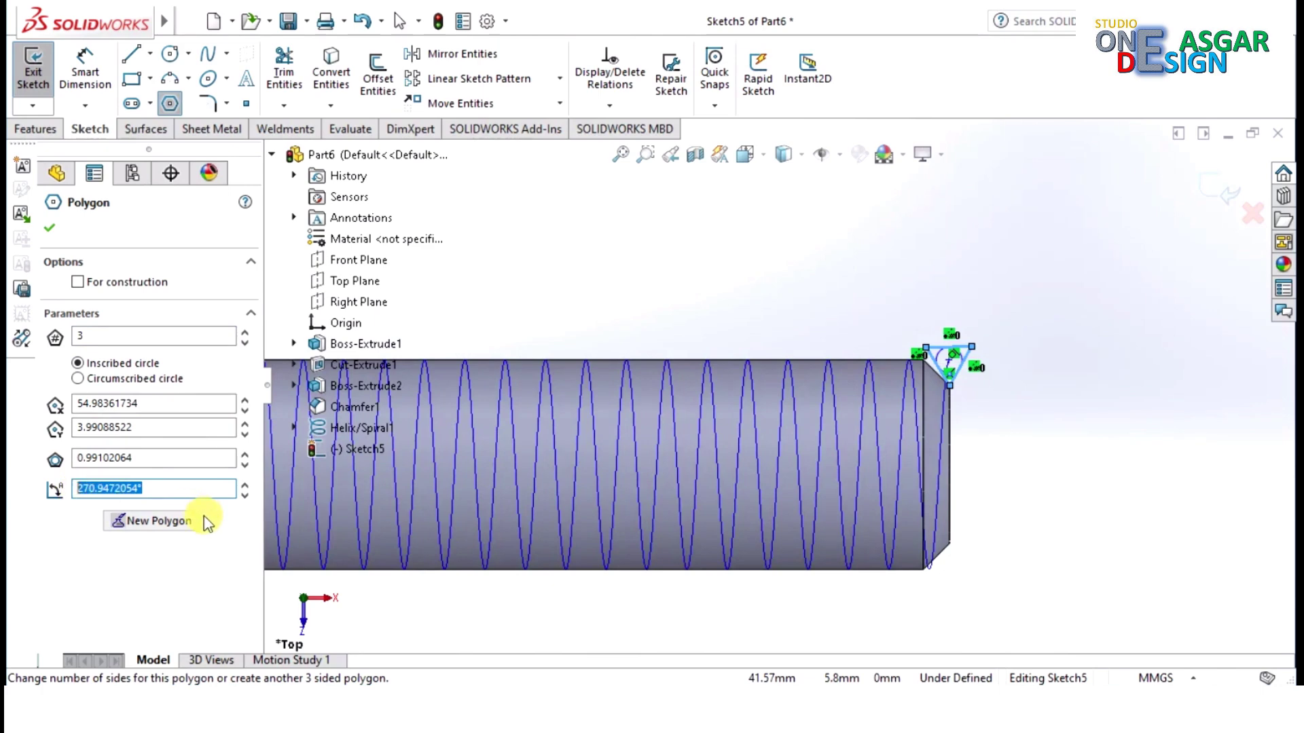
type("270")
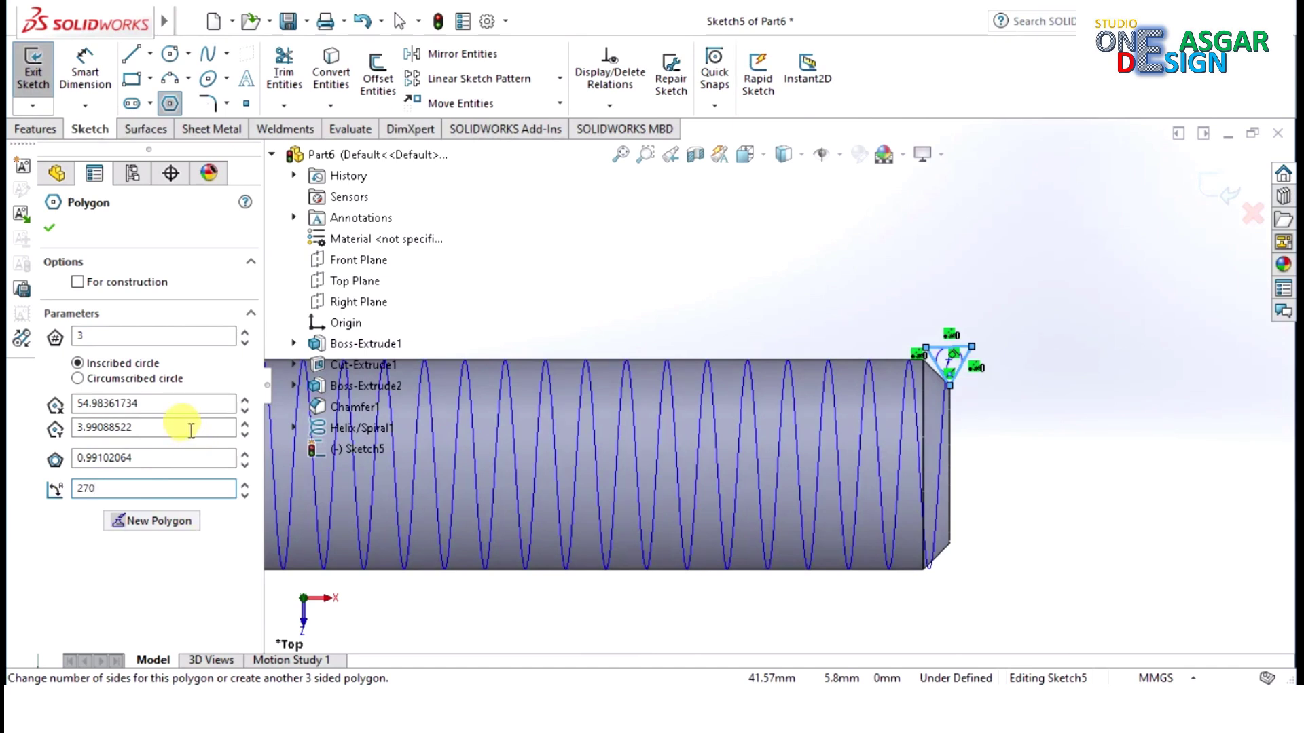
left_click(184, 241)
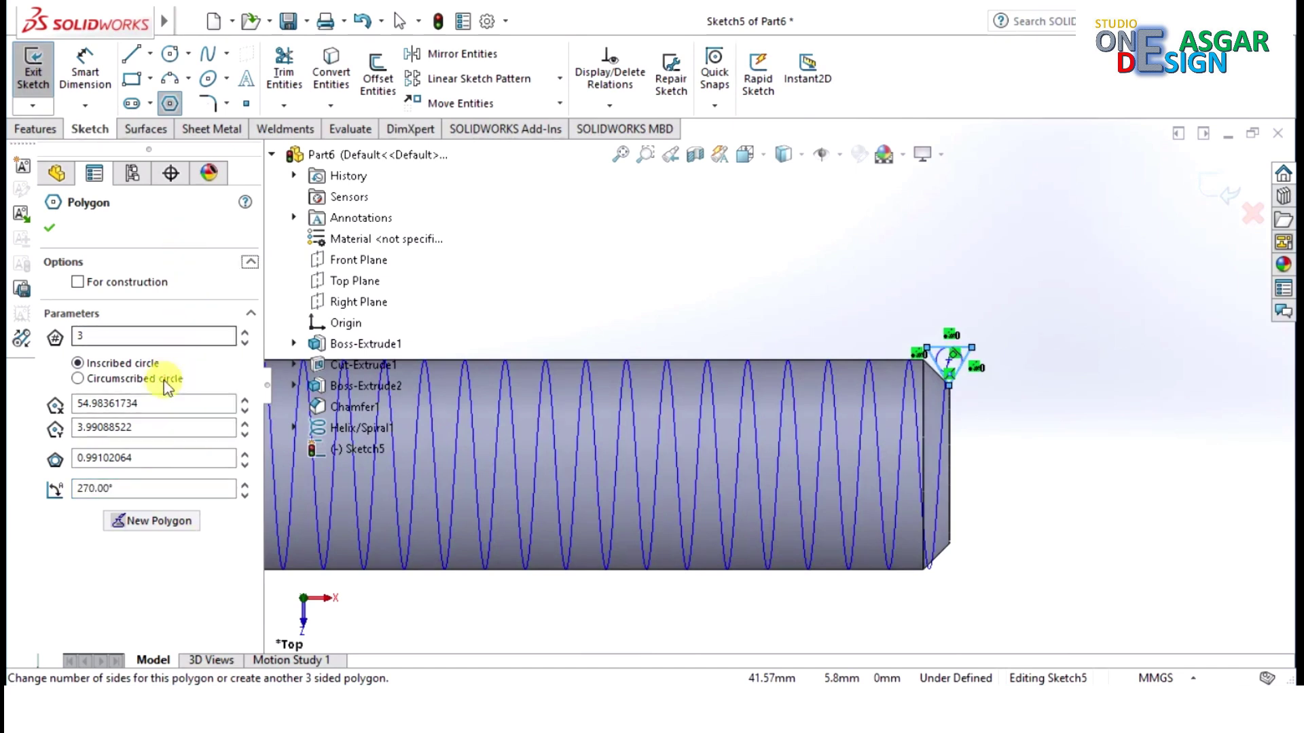
left_click_drag(144, 457, 81, 462)
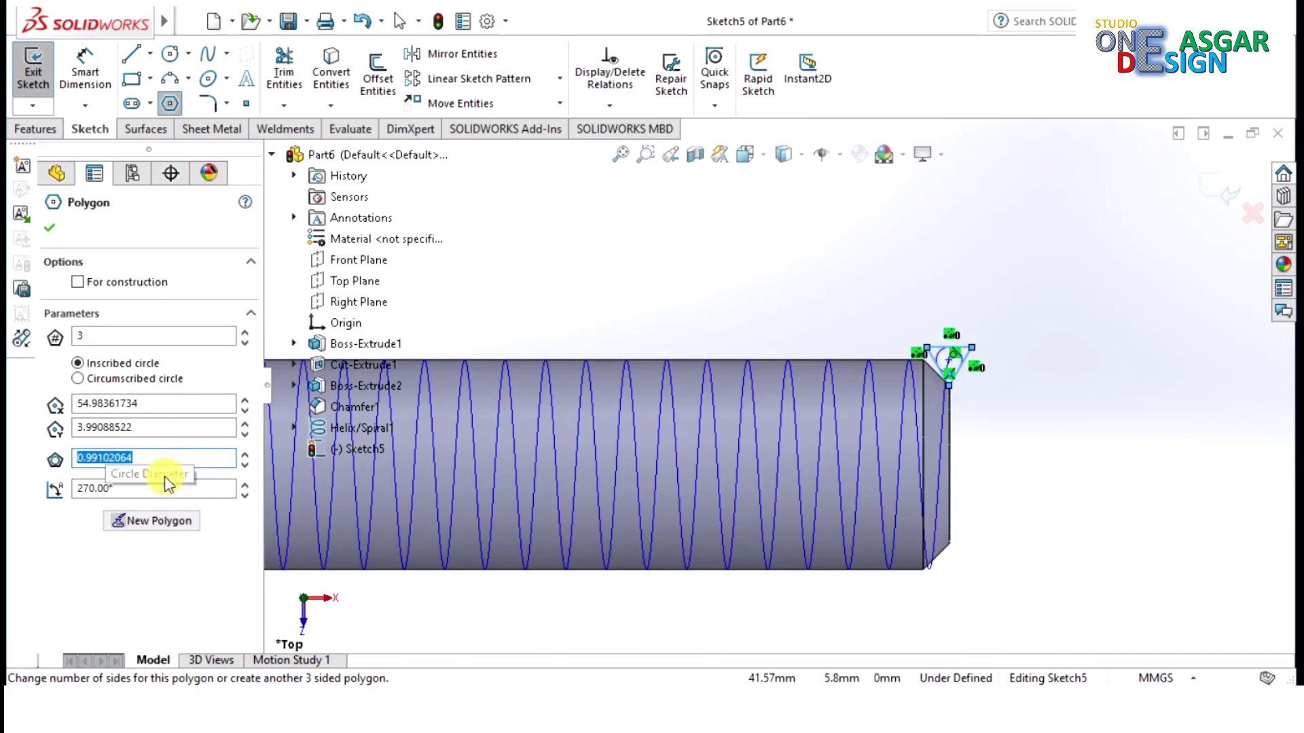
type("1.4")
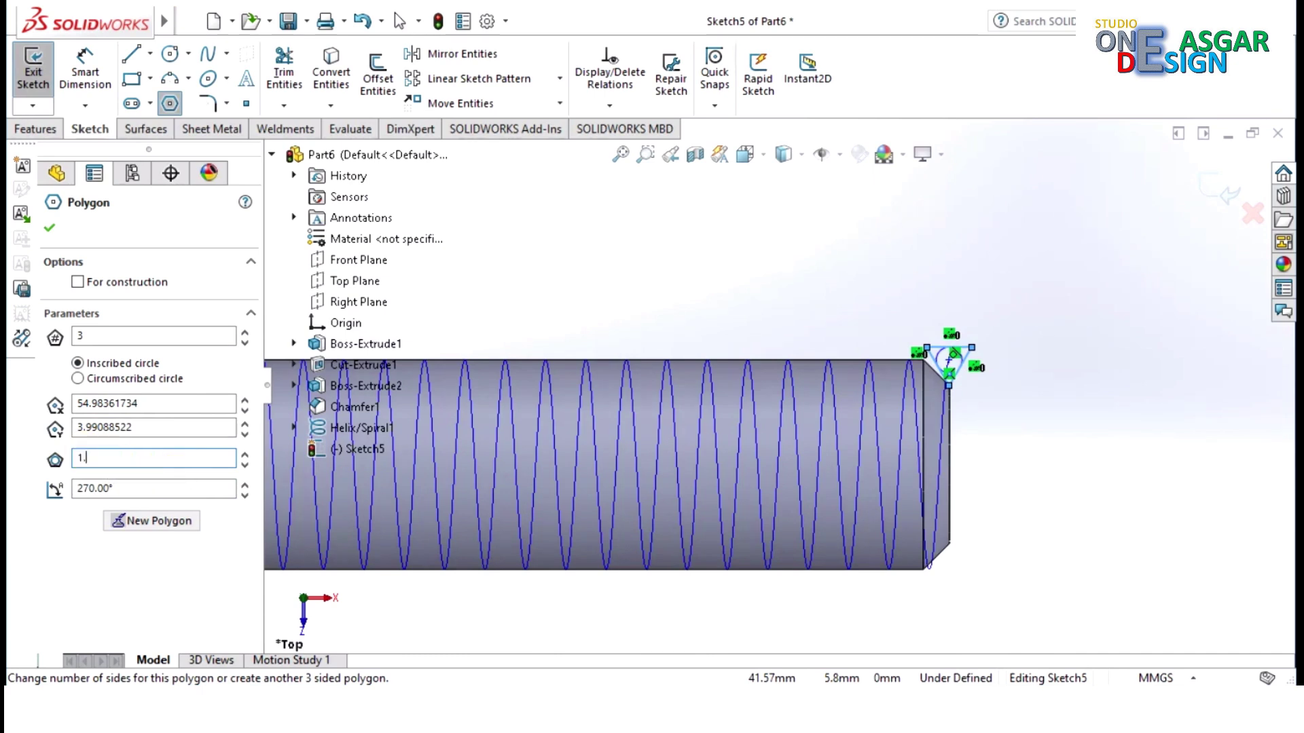
left_click(179, 222)
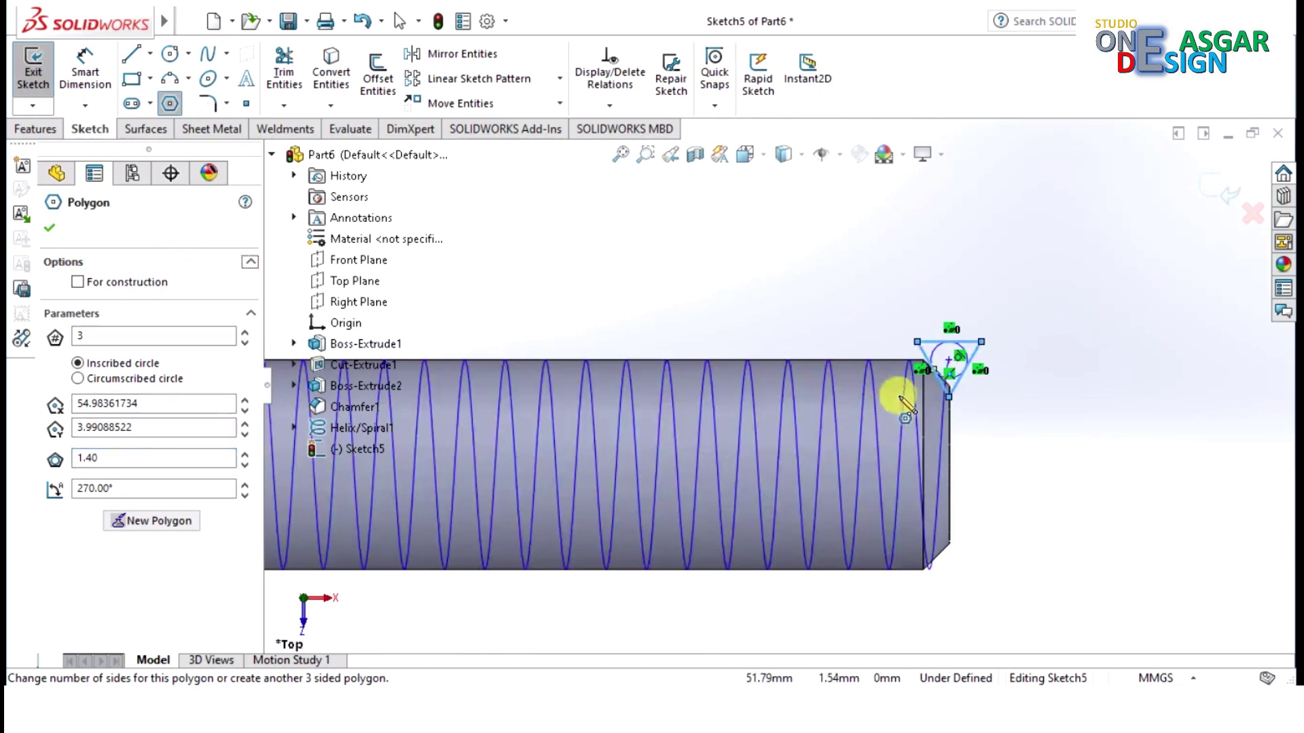
scroll(978, 380, "down", 2)
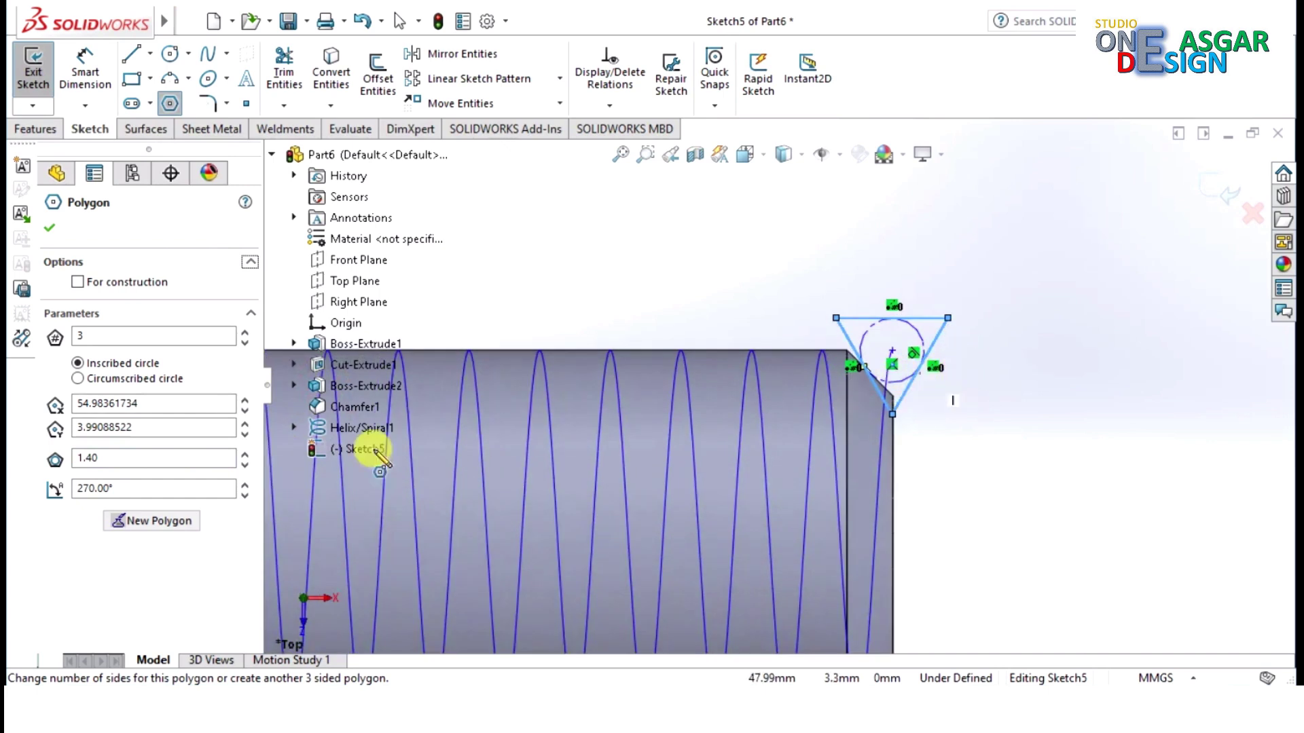
left_click(50, 226)
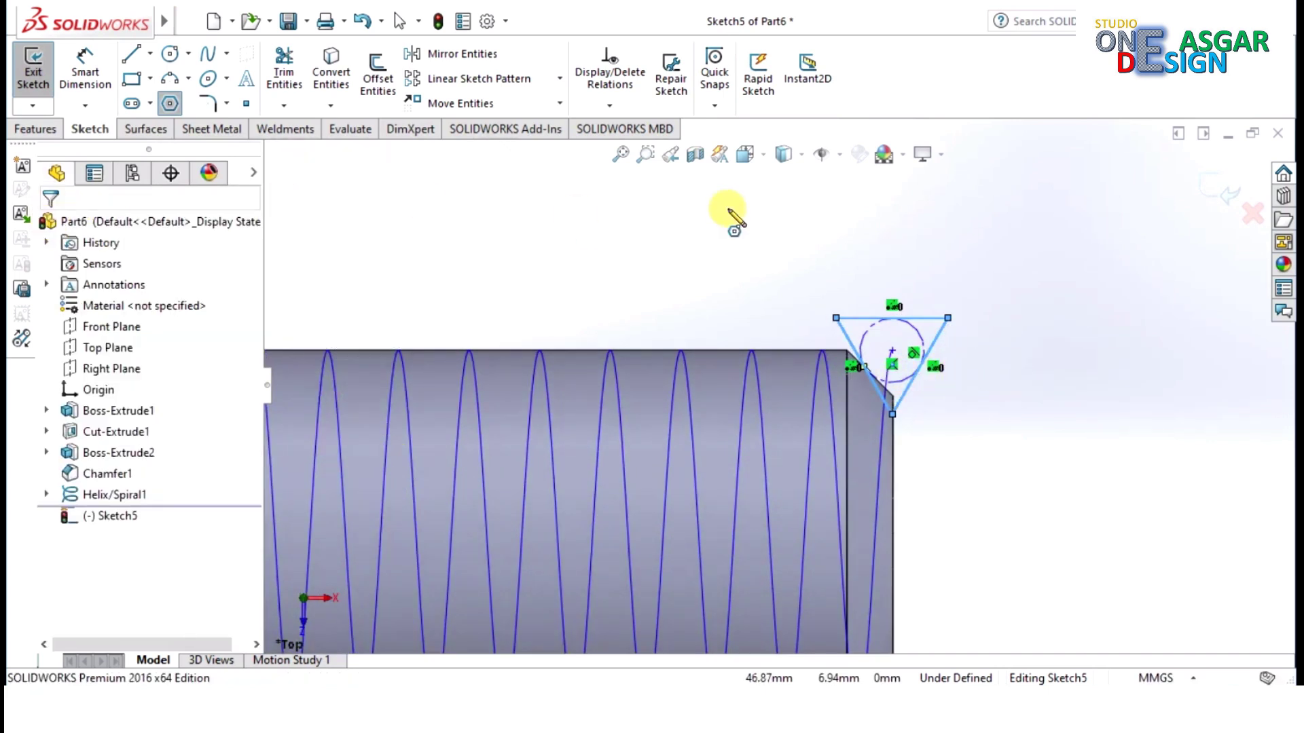
left_click(1213, 186)
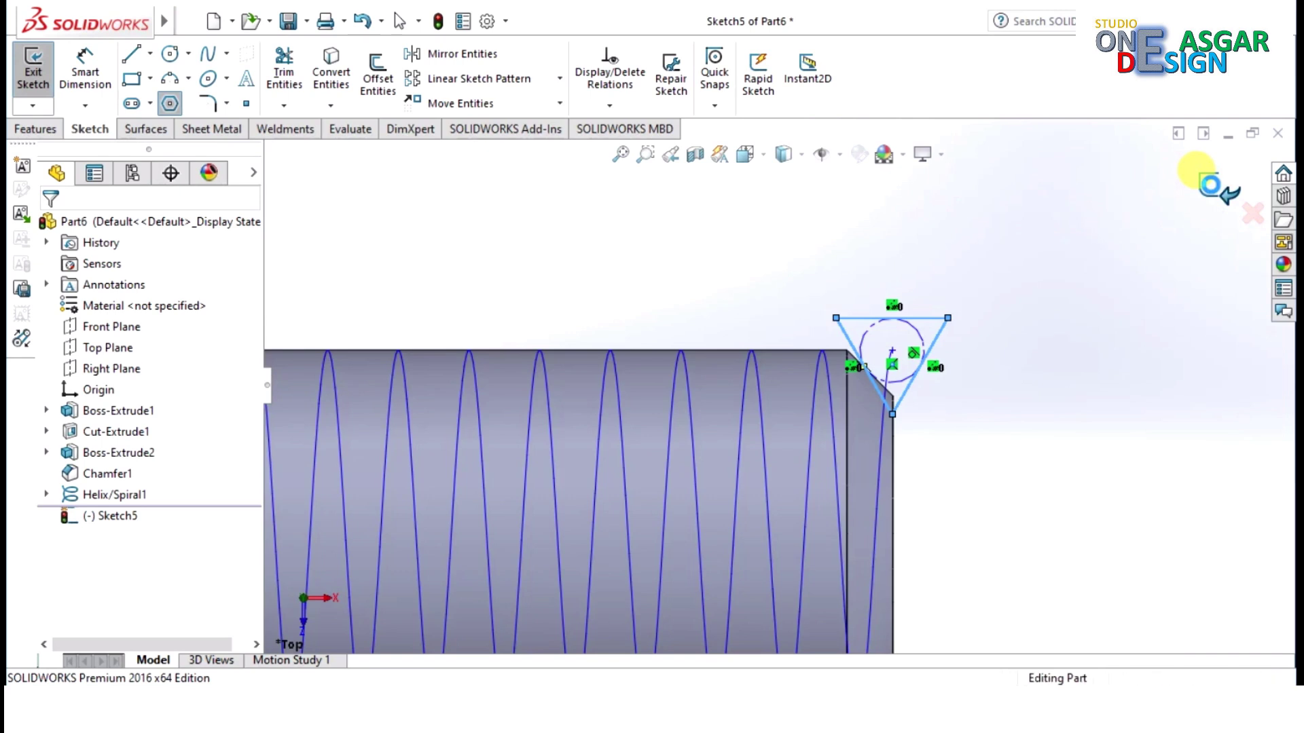
Cut the thread into the shank with a Swept Cut, using the triangle sketch as profile and the helix as path.
scroll(965, 334, "up", 2)
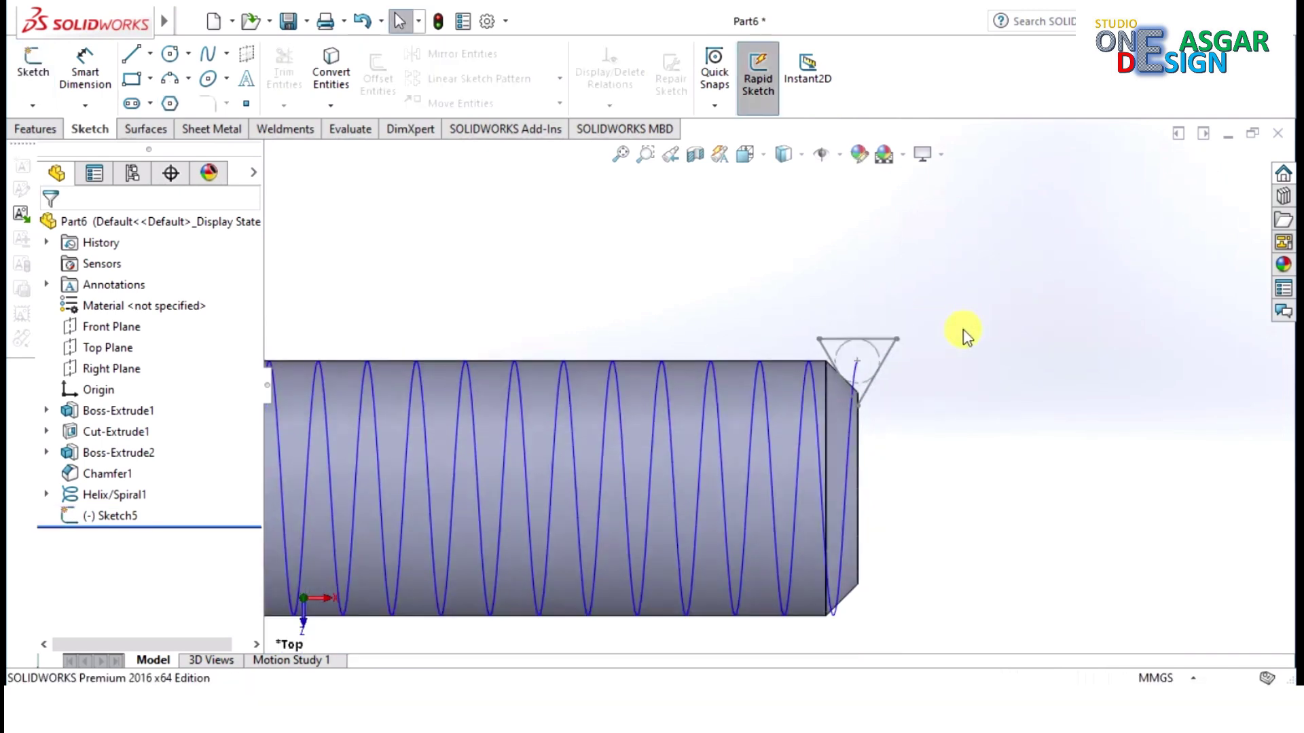
scroll(965, 330, "up", 1)
scroll(917, 340, "up", 3)
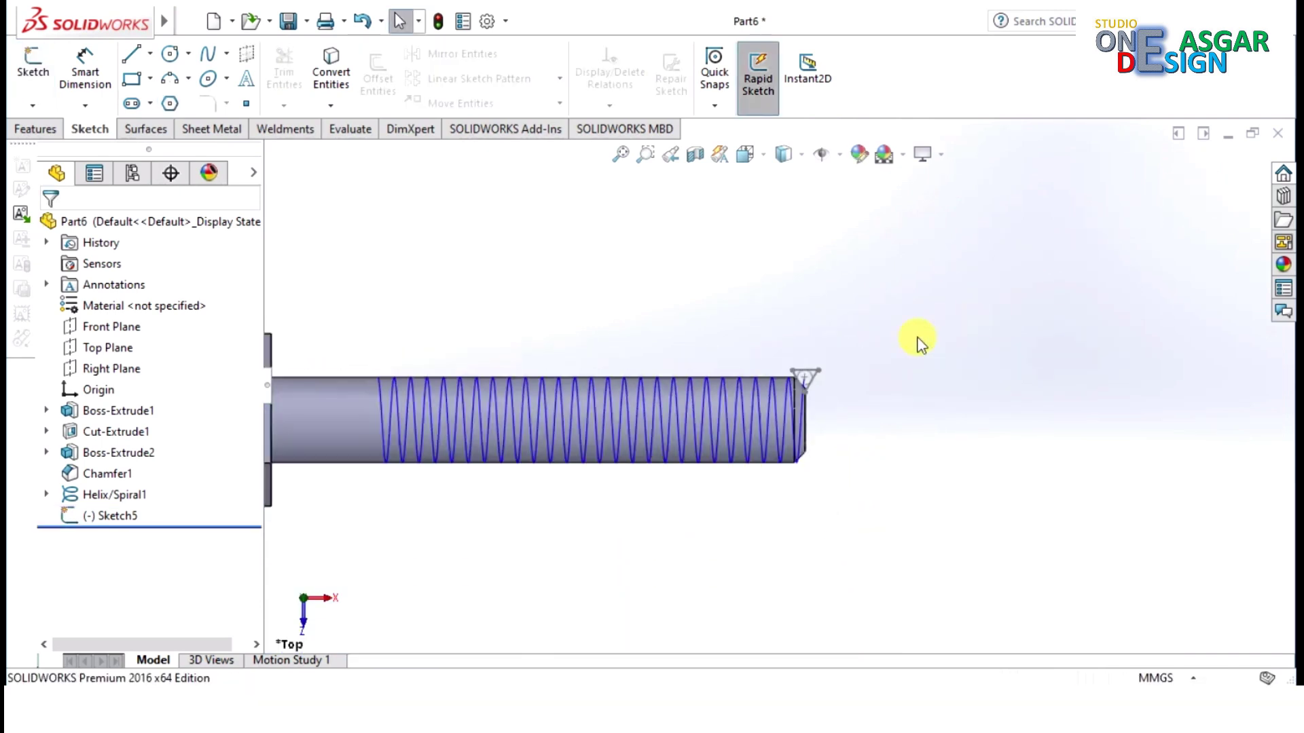
scroll(920, 337, "up", 3)
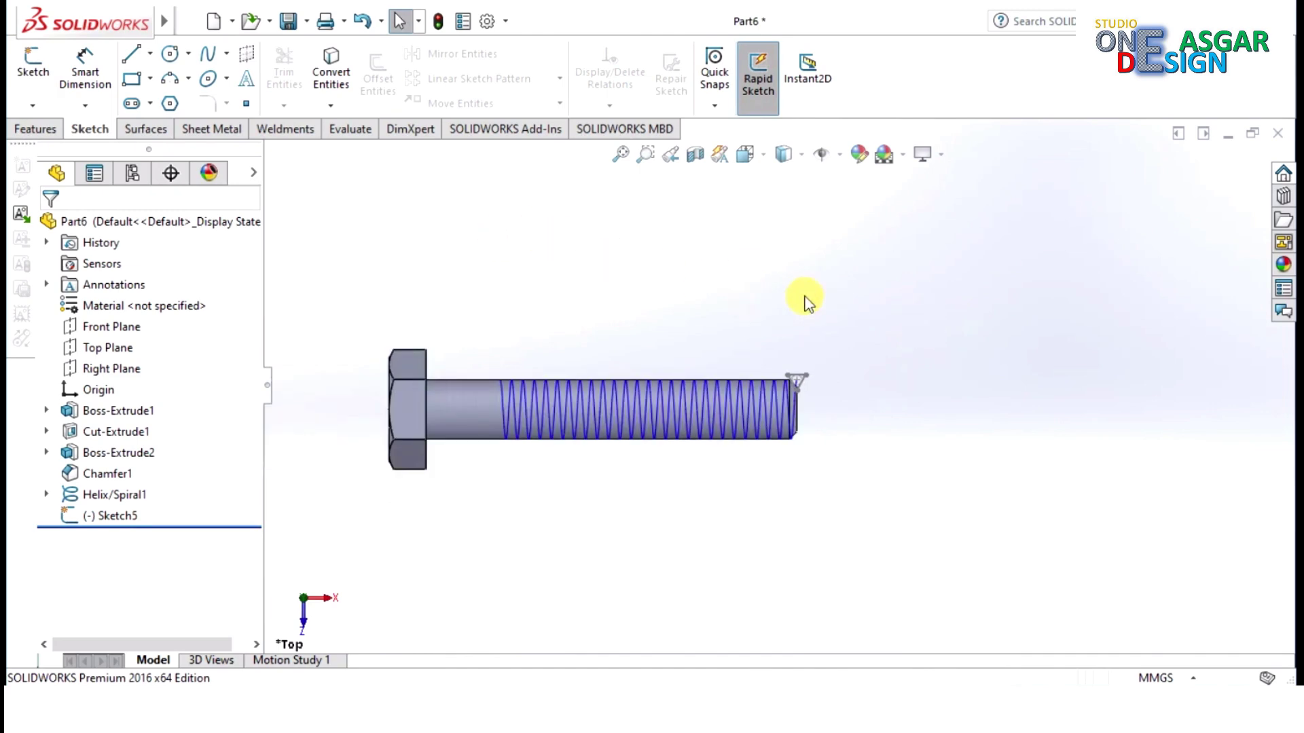
mouse_move(806, 297)
middle_mouse_down()
mouse_move(842, 293)
mouse_move(792, 294)
middle_mouse_up()
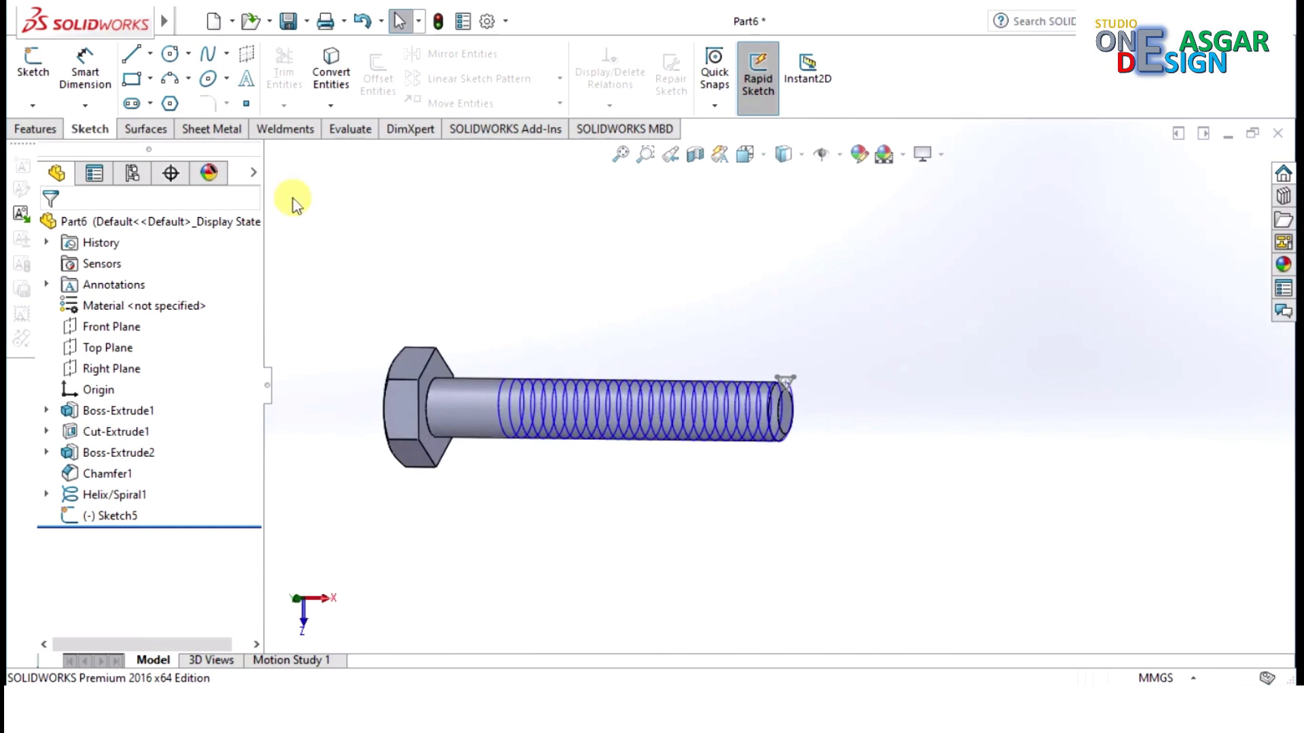
left_click(40, 133)
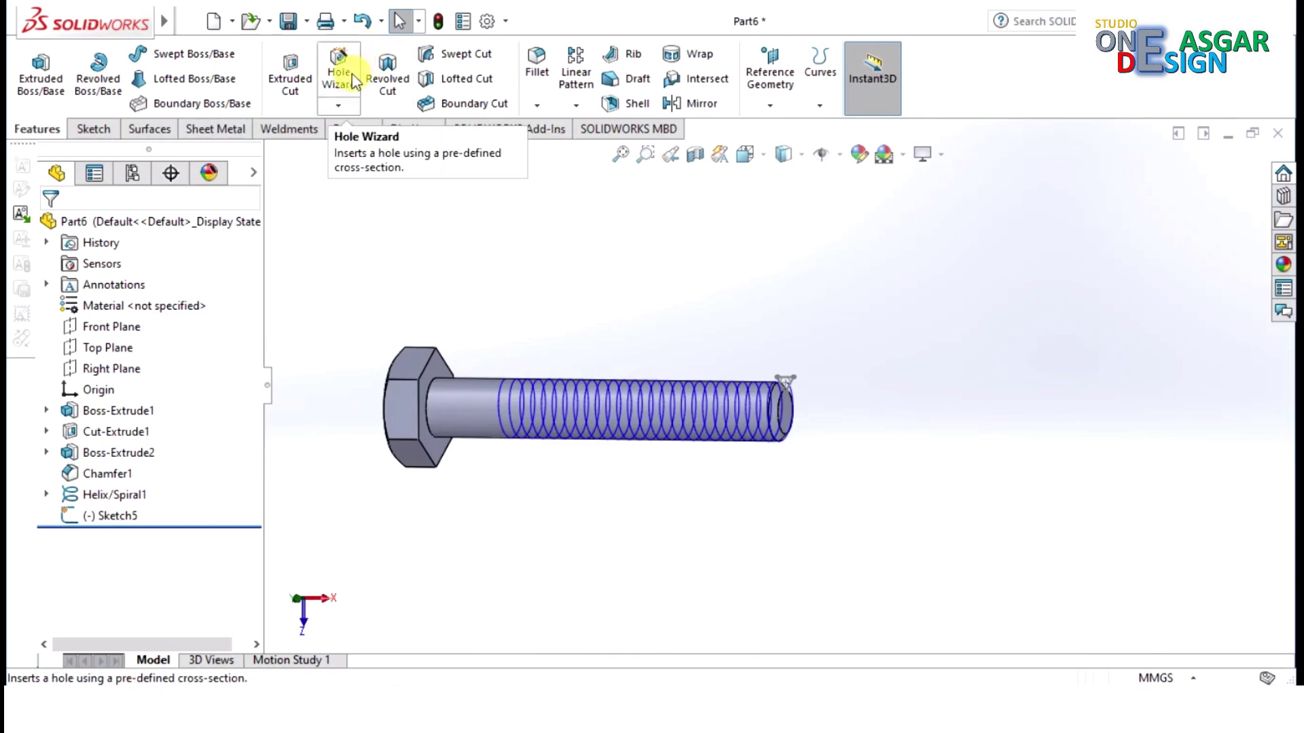
left_click(490, 54)
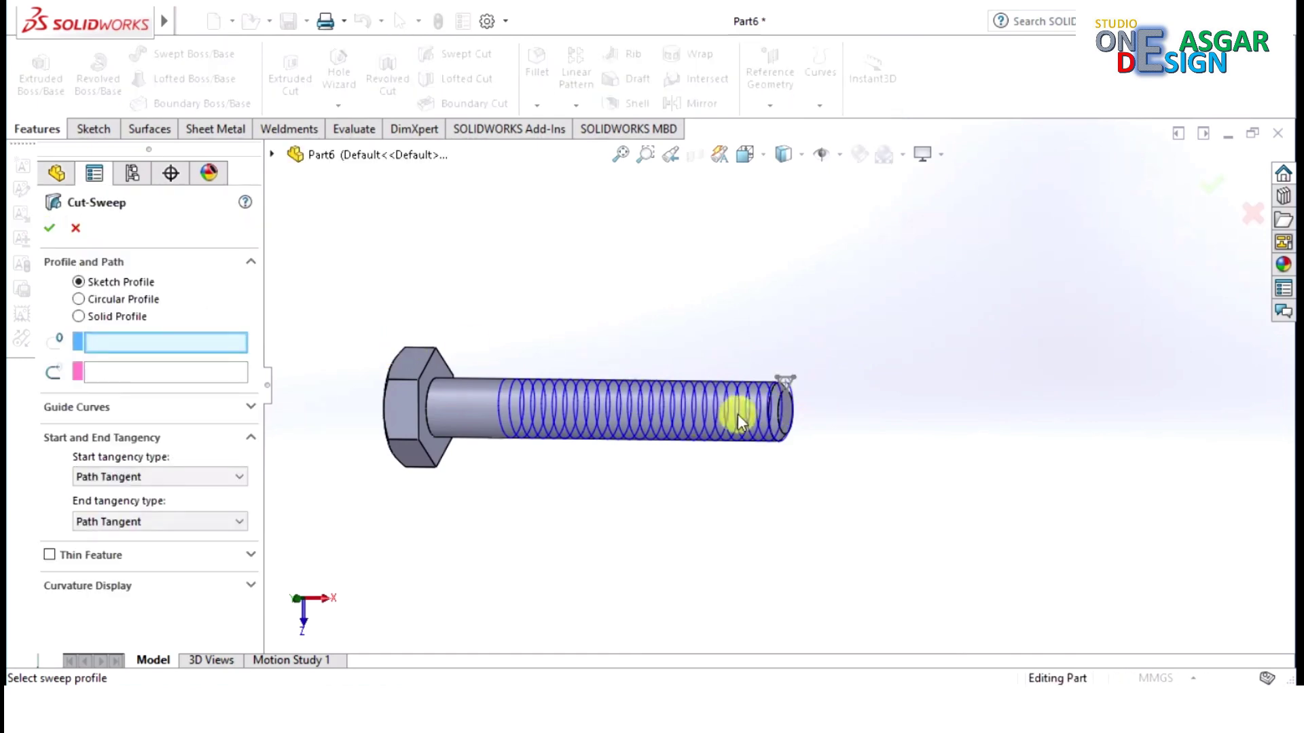
scroll(789, 401, "down", 5)
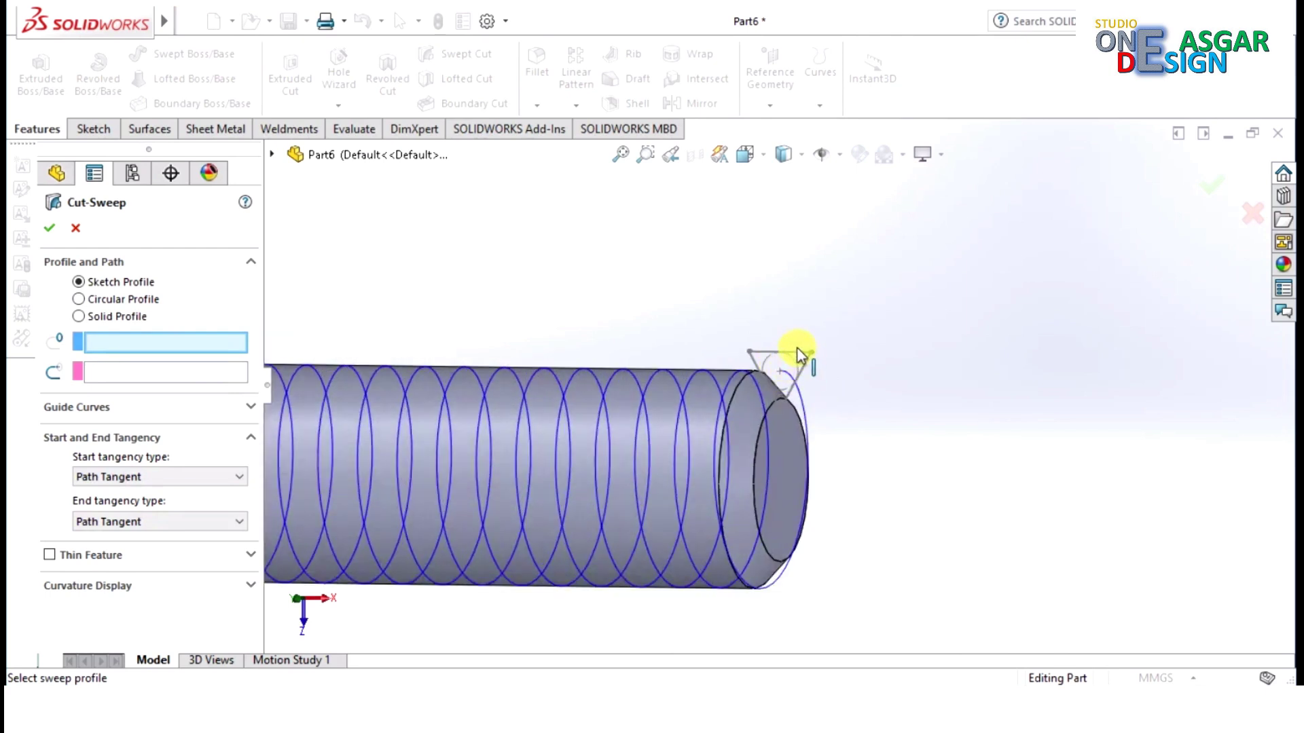
left_click(805, 368)
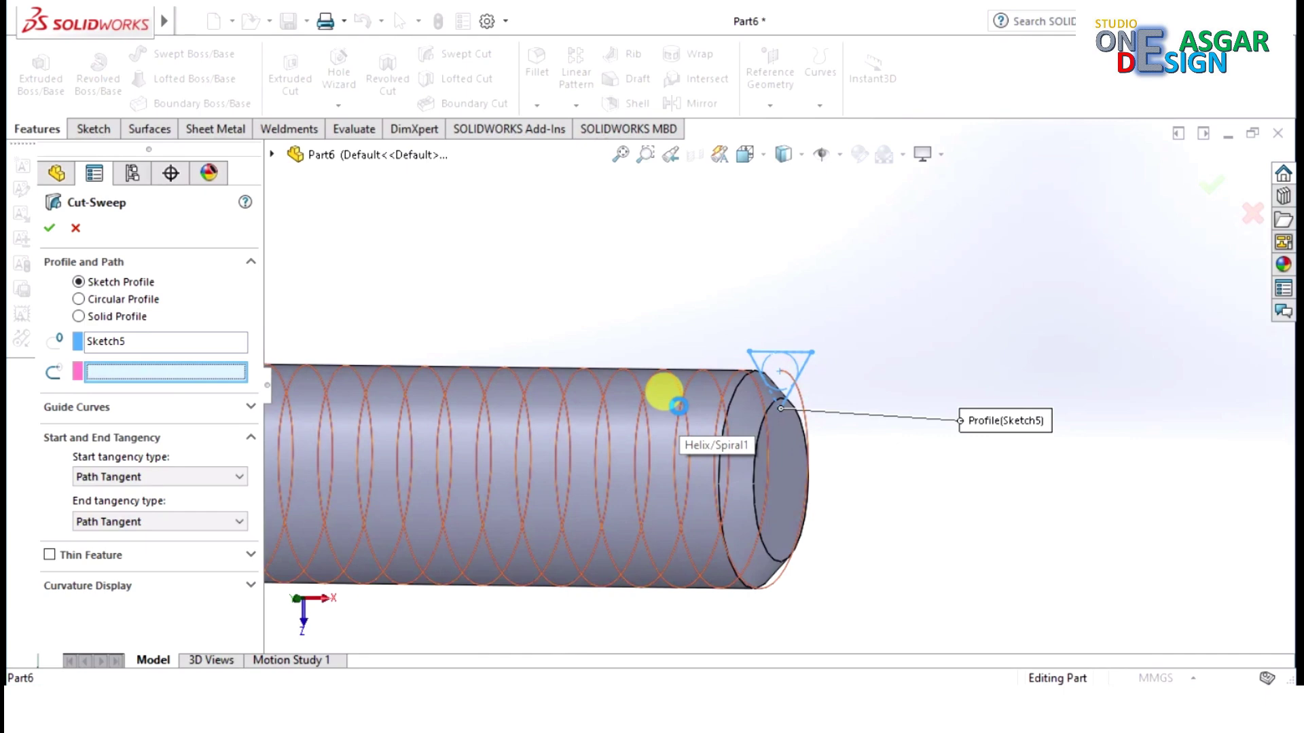
left_click(679, 405)
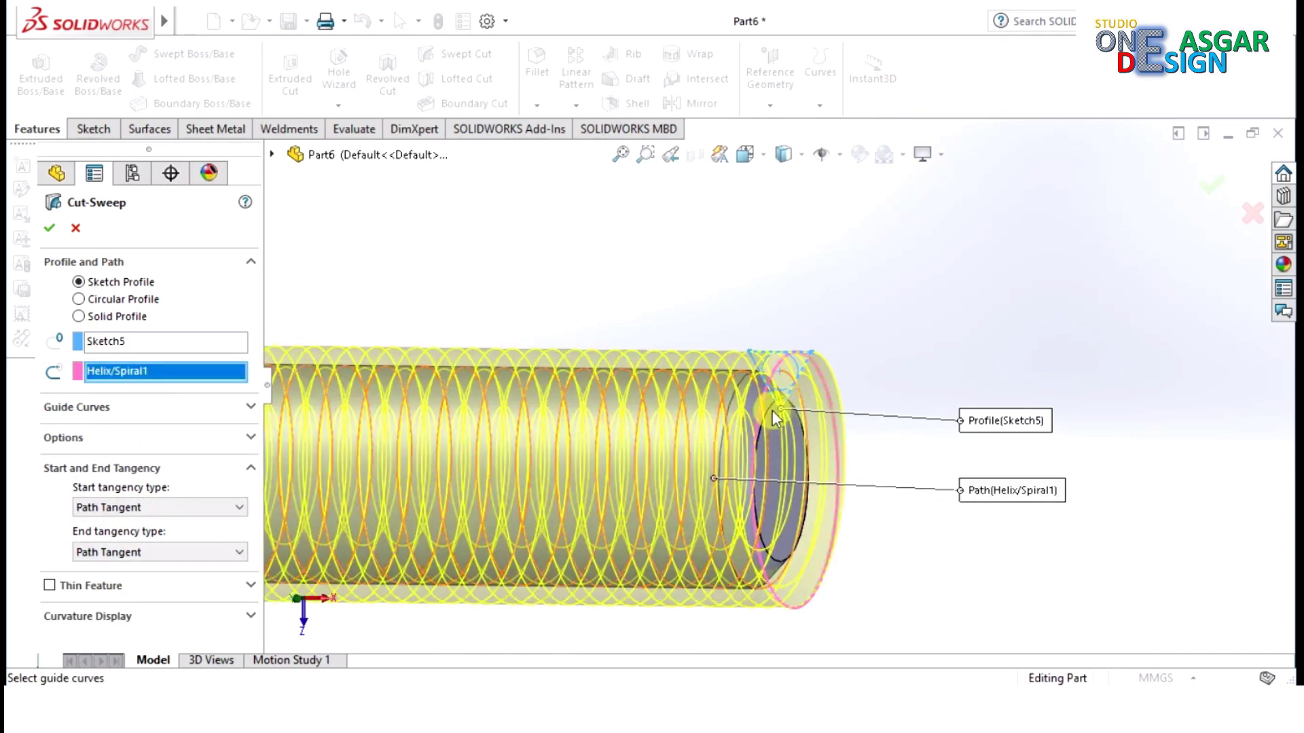
scroll(899, 429, "up", 4)
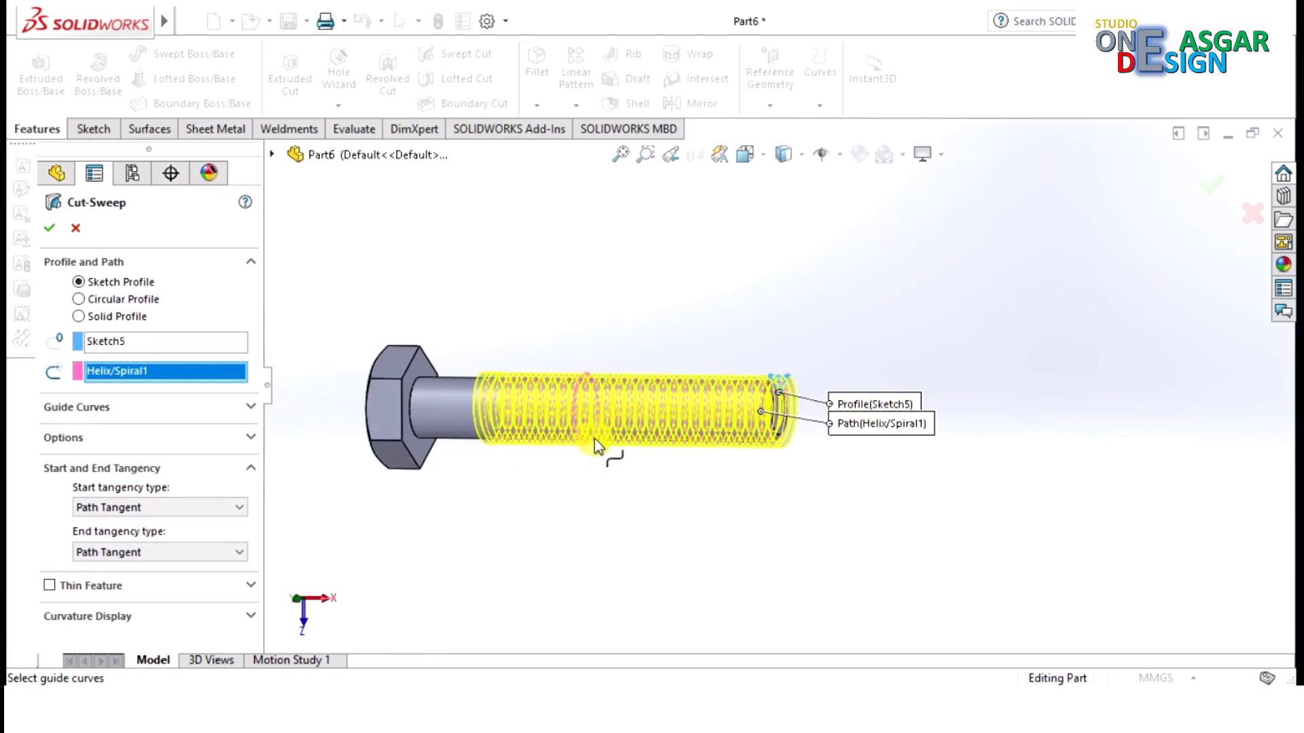
left_click(52, 233)
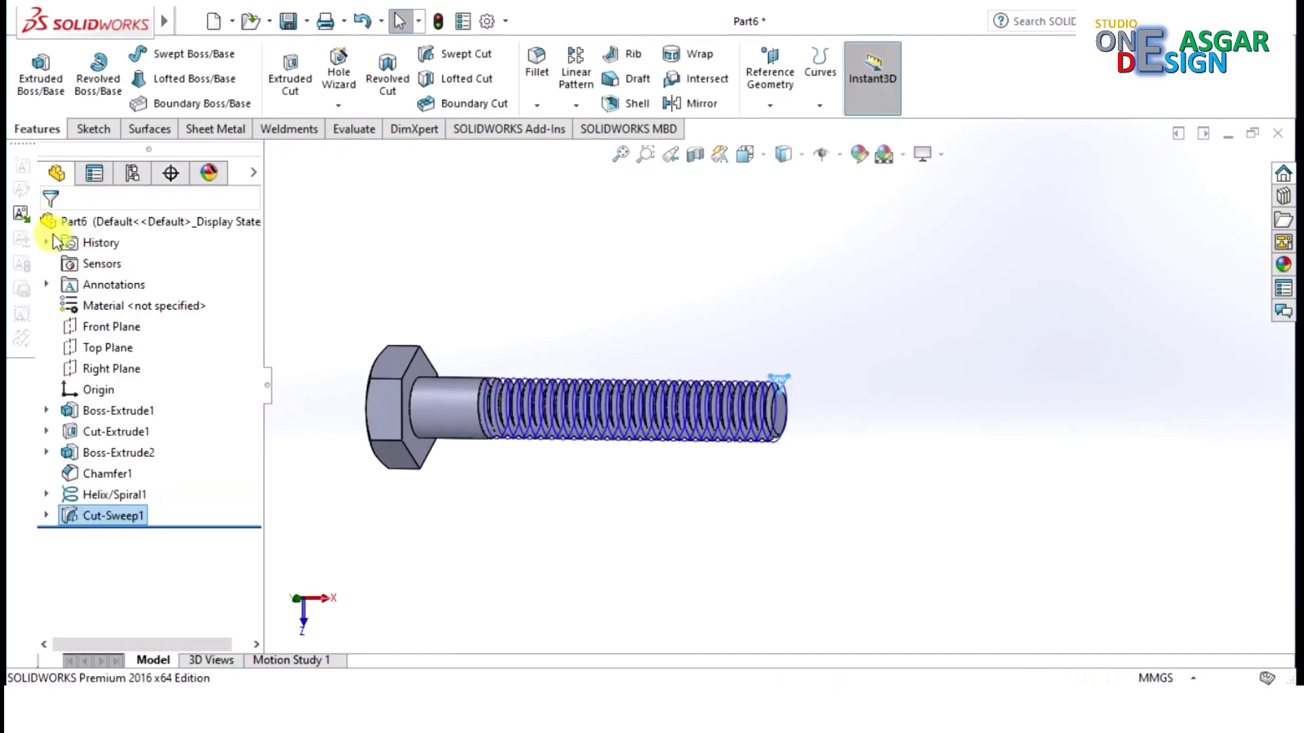
left_click(686, 279)
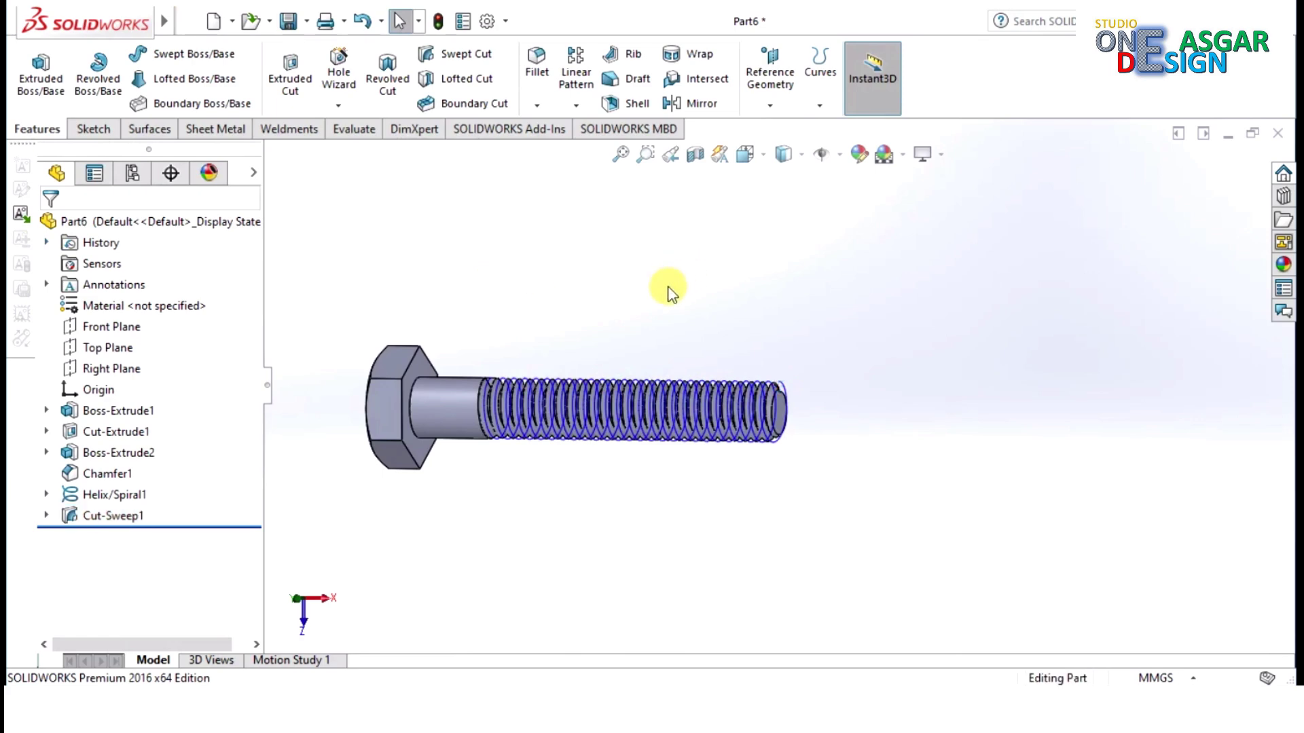
Hide the helix curve running along the bolt's threaded shank.
scroll(685, 496, "down", 10)
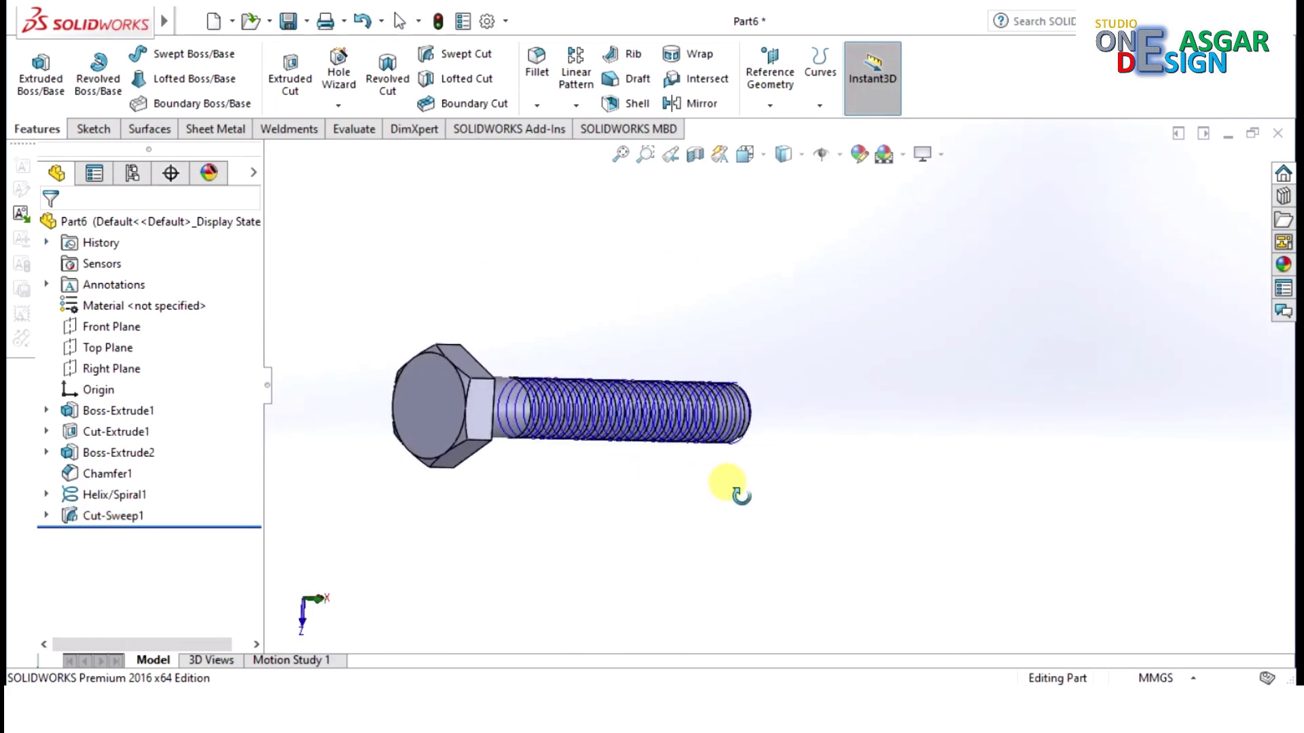
scroll(788, 474, "down", 5)
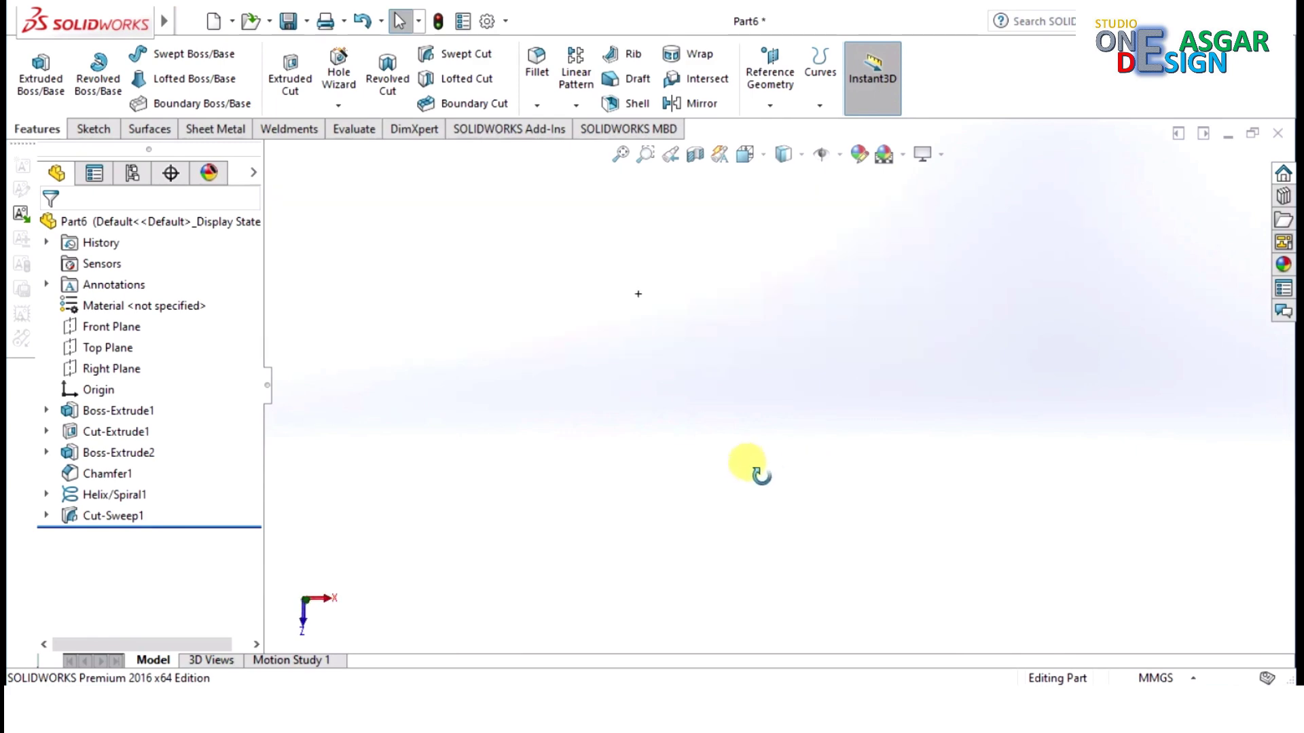
scroll(756, 485, "up", 8)
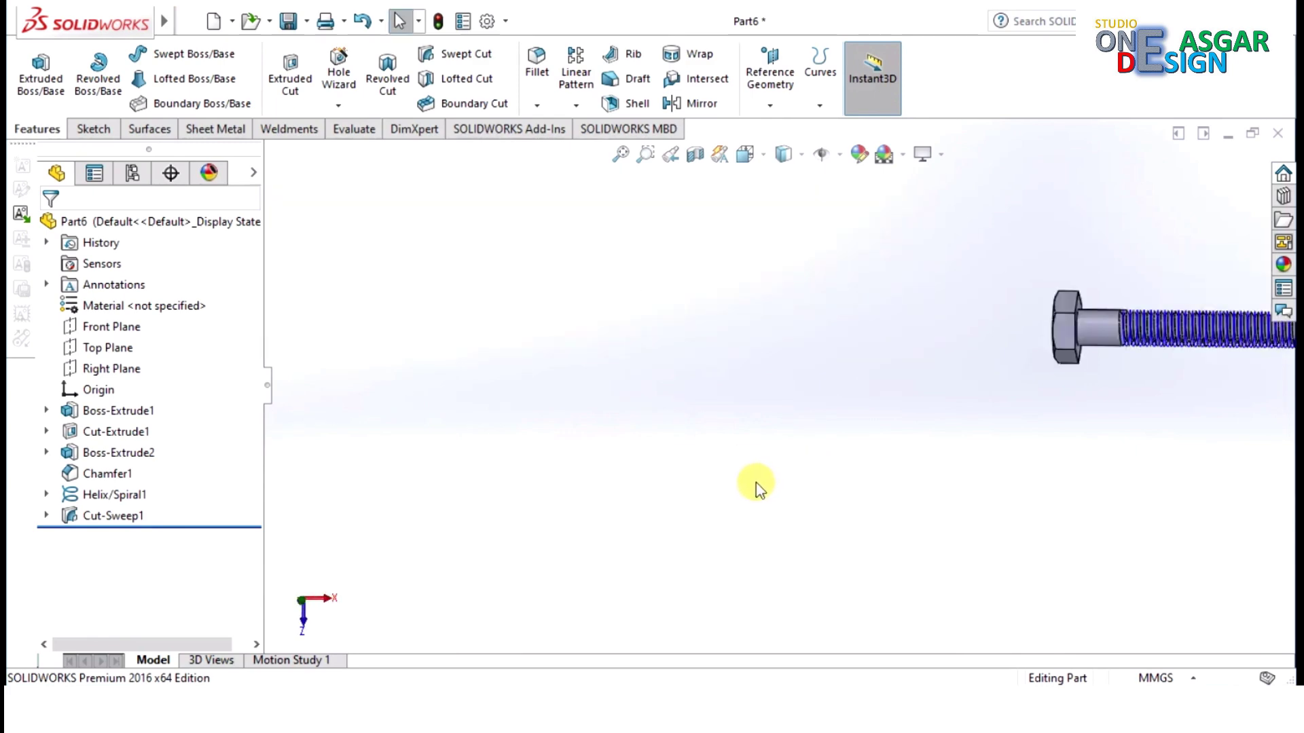
scroll(951, 366, "down", 10)
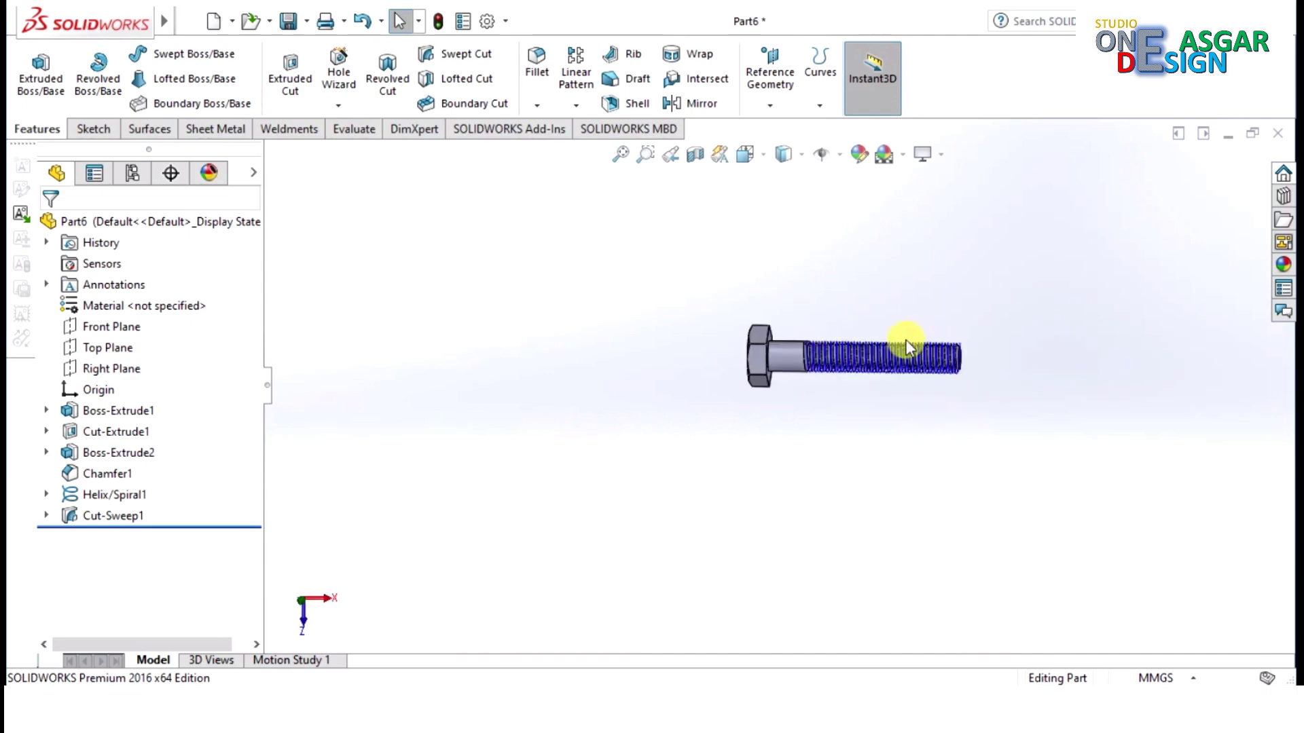
scroll(848, 382, "down", 2)
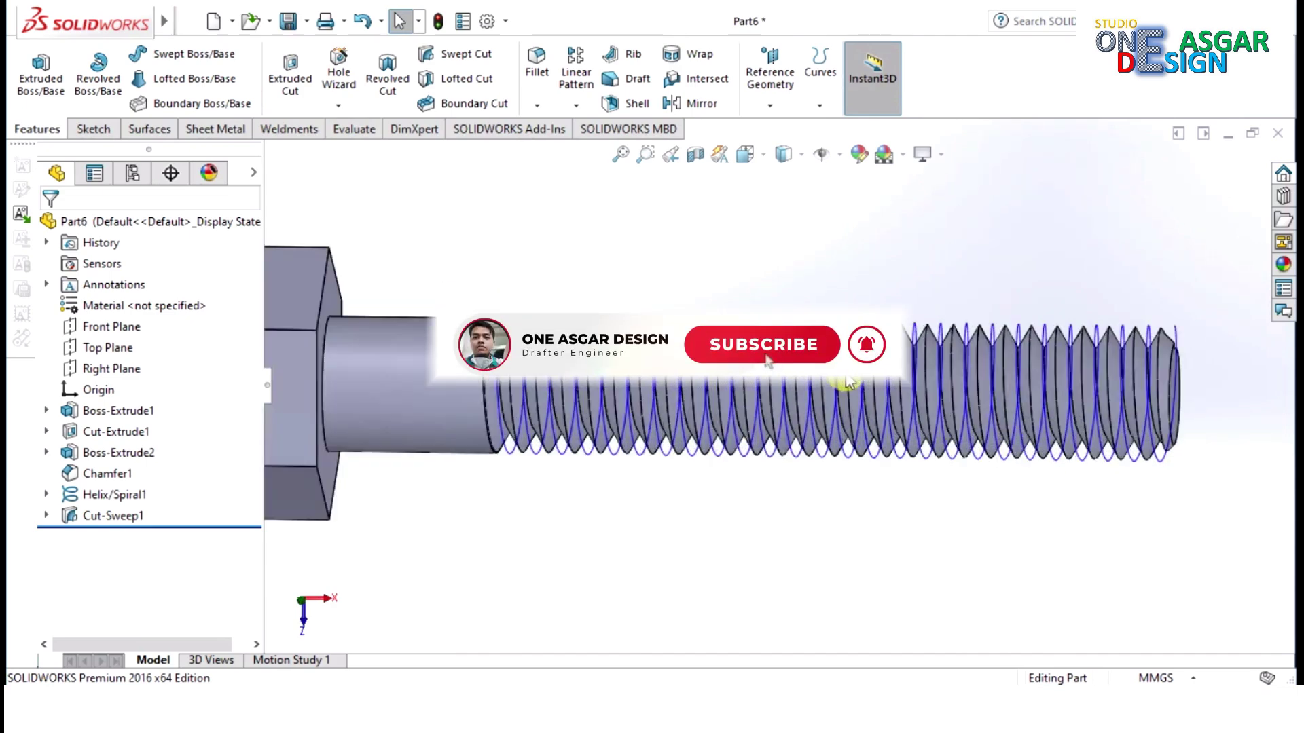
right_click(79, 498)
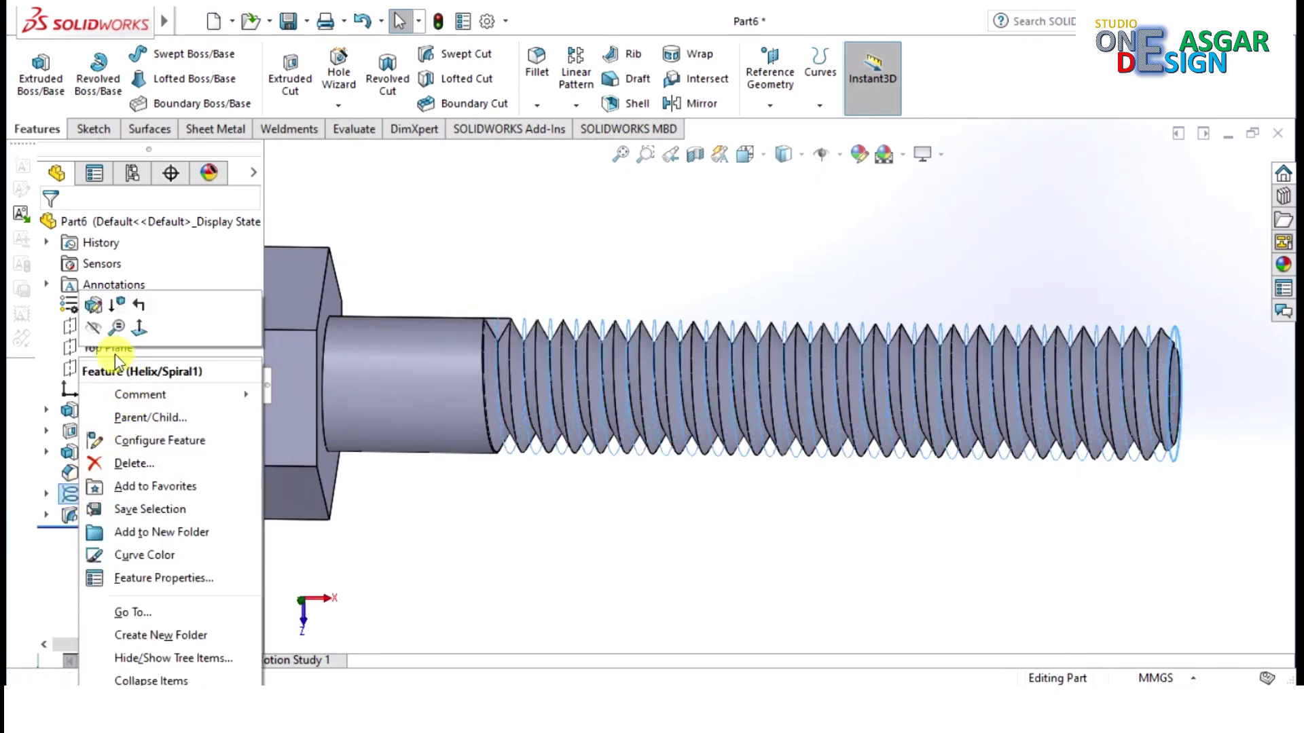
left_click(99, 331)
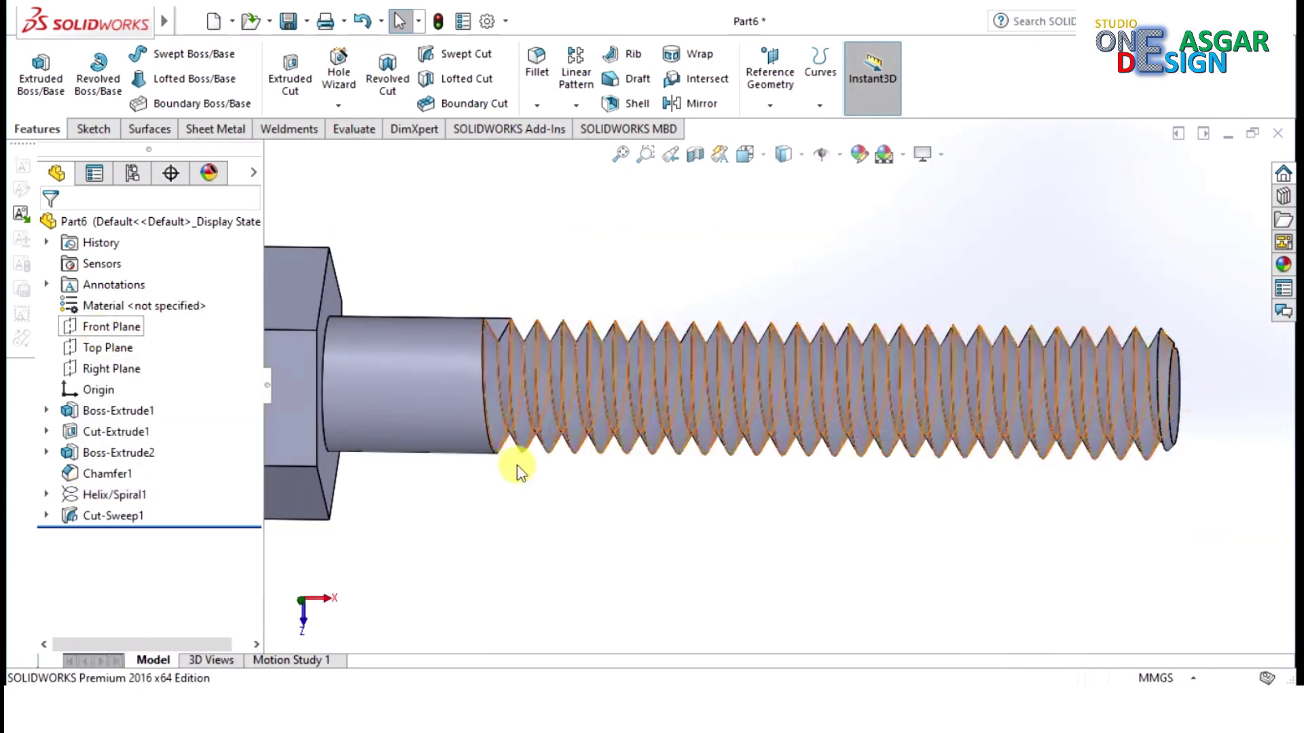
Examine the finished bolt from both sides, including the cut thread at the chamfered end and its run-out near the head.
scroll(692, 515, "up", 5)
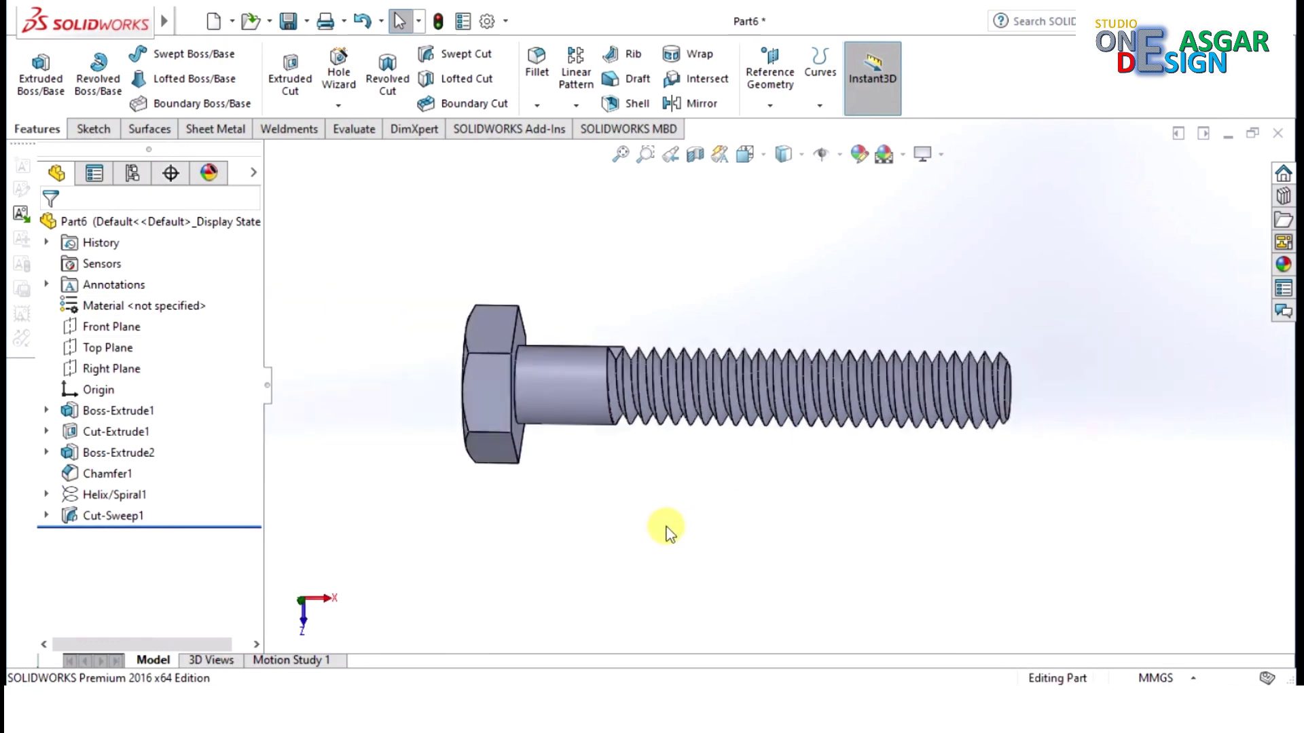
middle_click_drag(809, 513, 684, 504)
mouse_move(607, 491)
middle_mouse_down()
mouse_move(553, 483)
mouse_move(596, 486)
middle_mouse_up()
key("Escape")
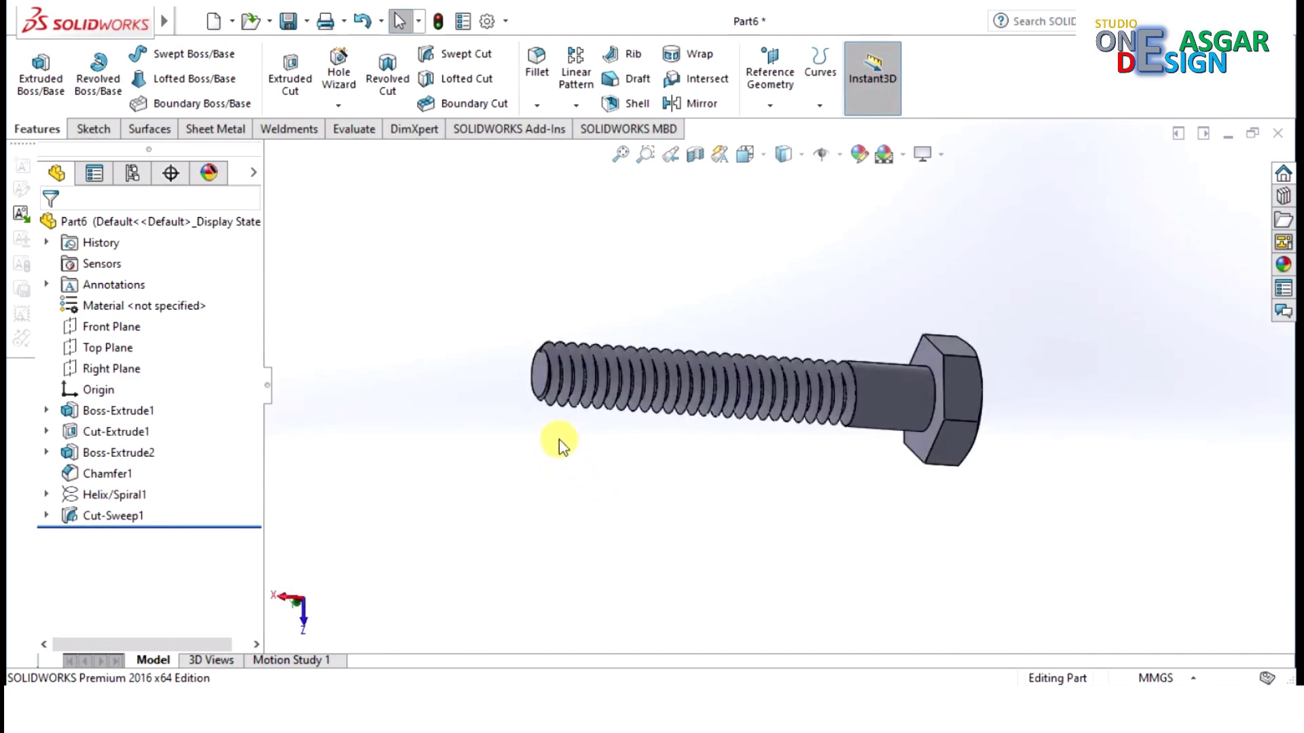
scroll(559, 438, "down", 10)
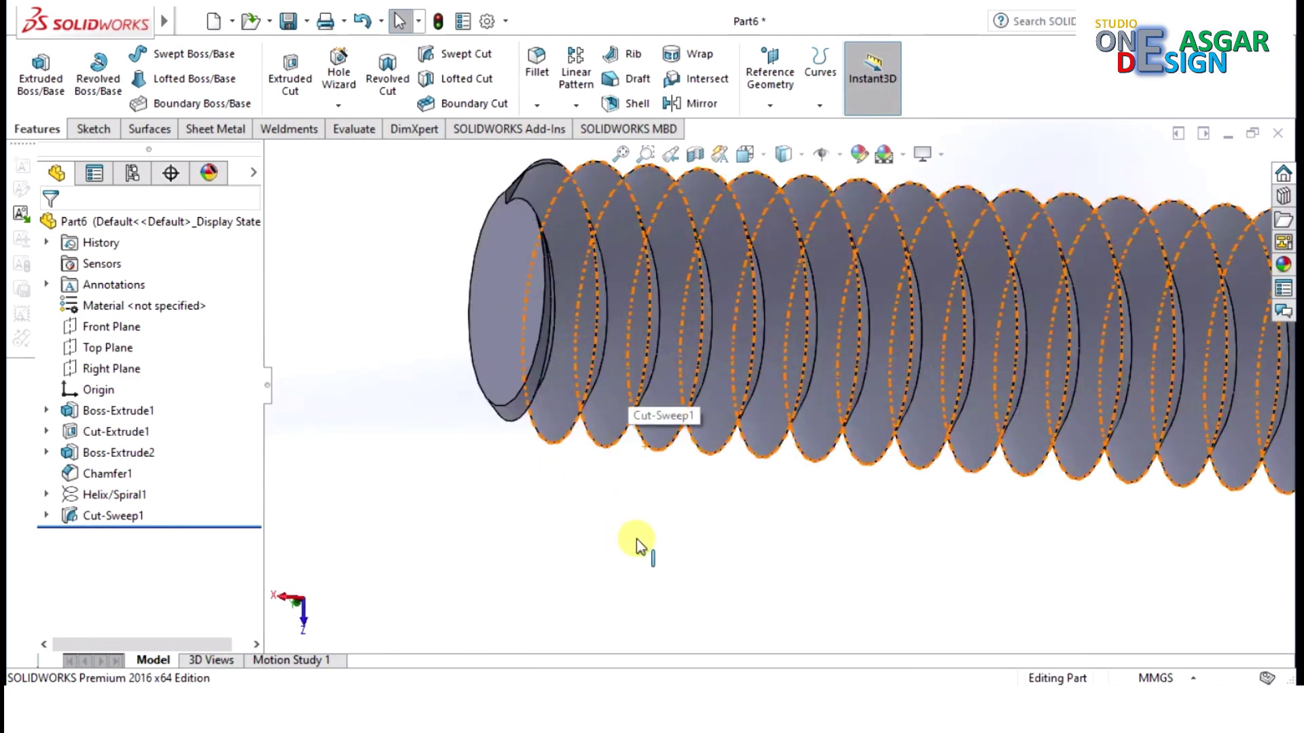
middle_click_drag(632, 538, 754, 498)
scroll(637, 544, "up", 5)
scroll(642, 549, "up", 3)
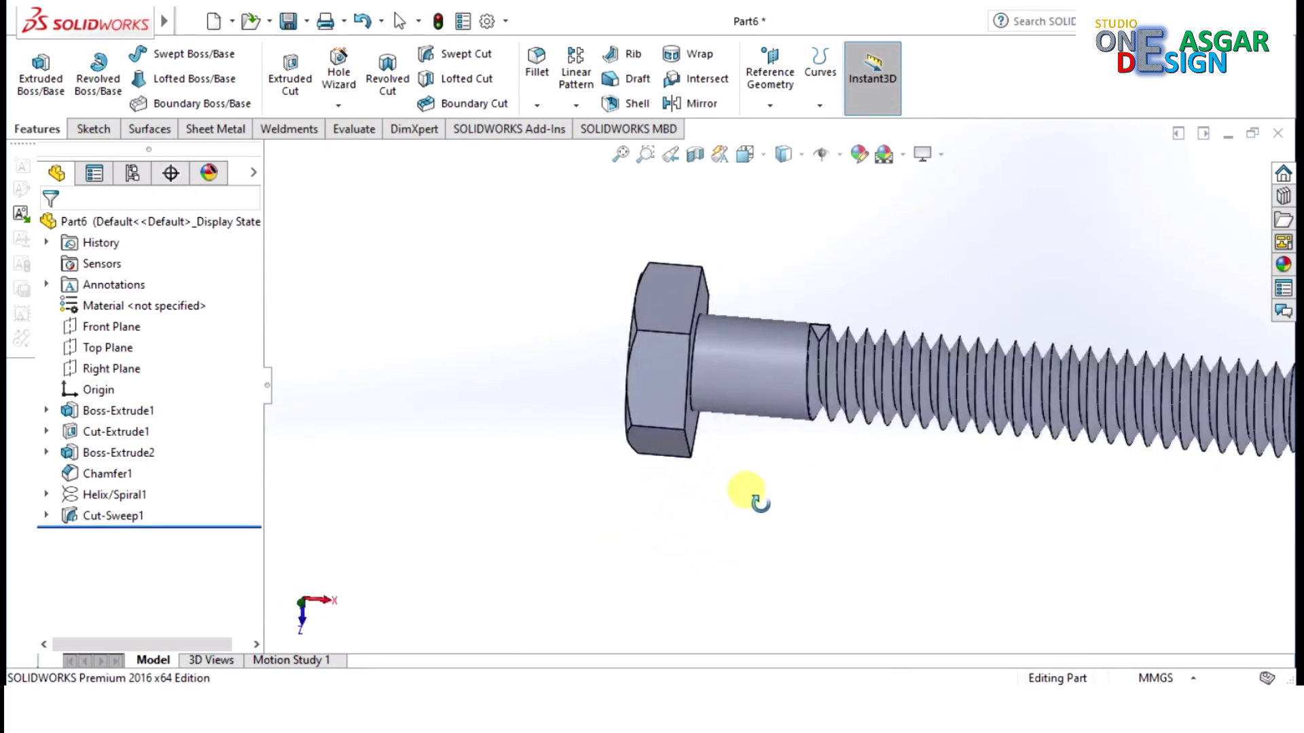
scroll(696, 500, "up", 3)
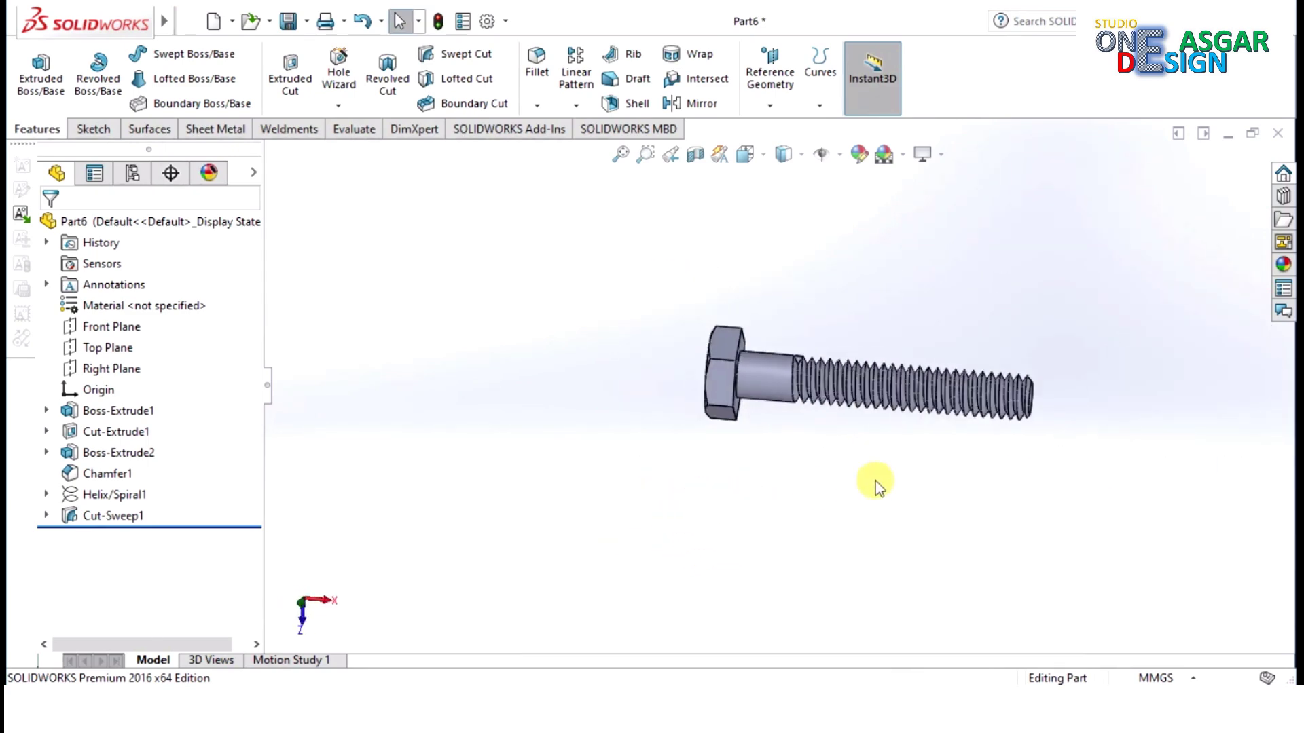